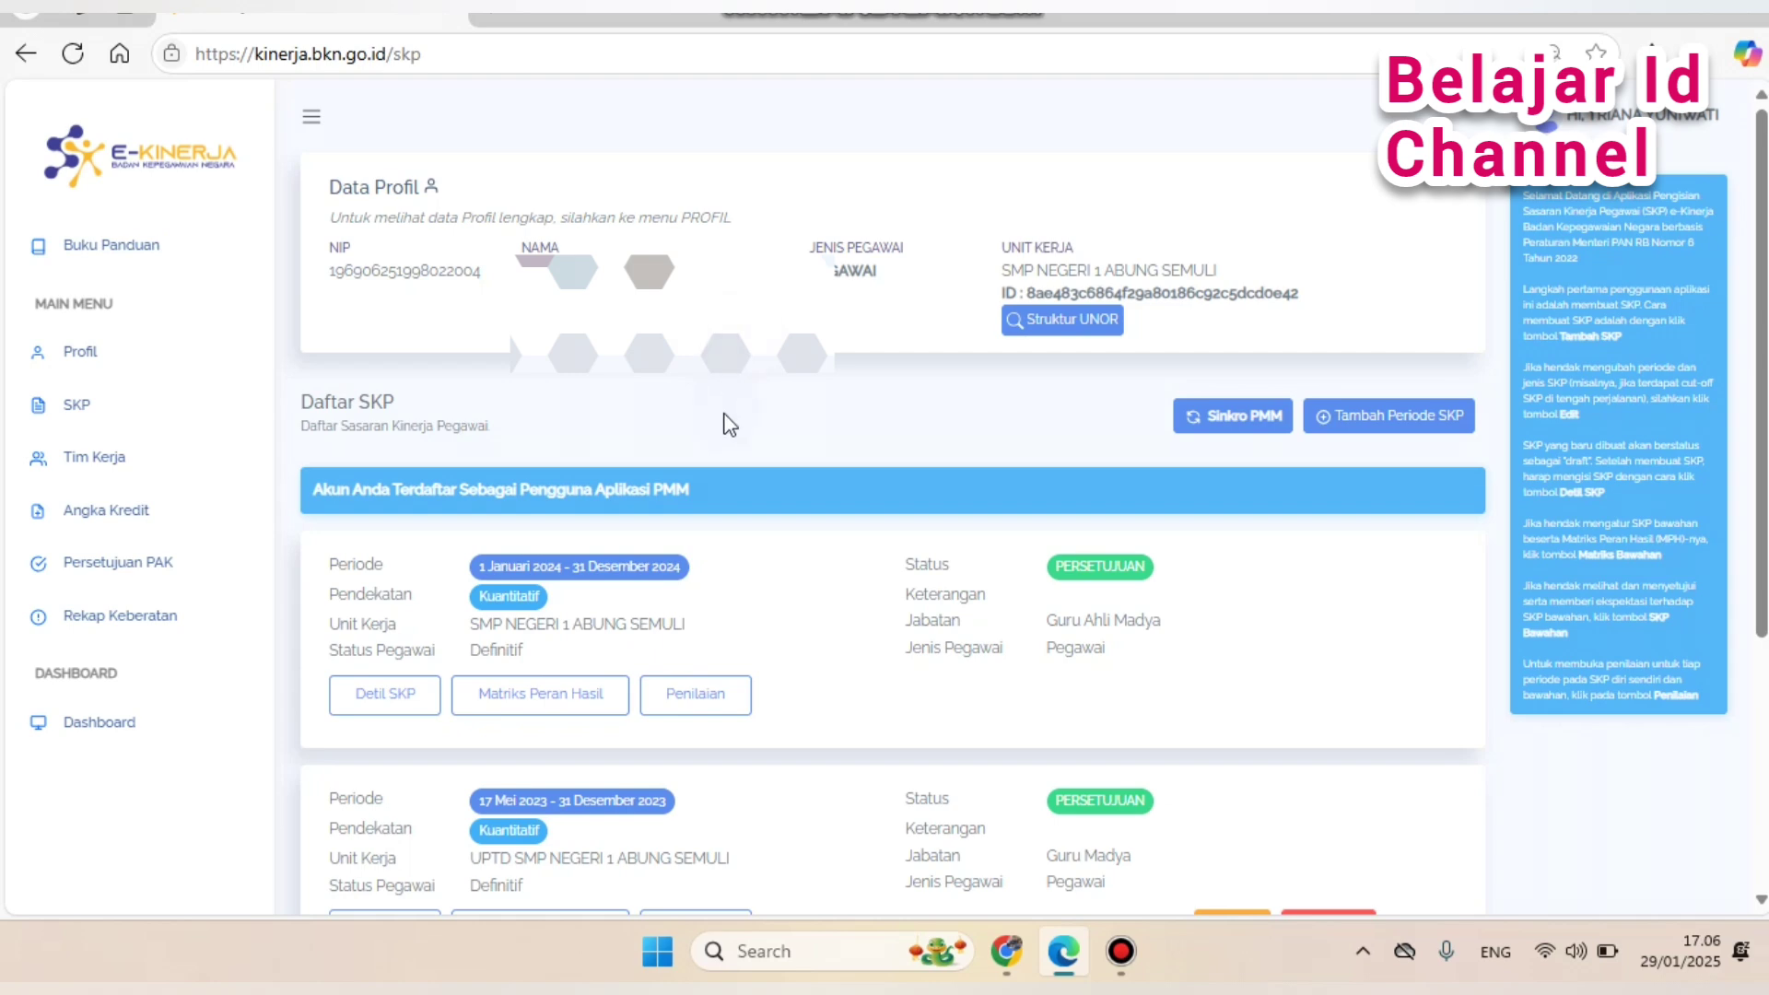
# Open the Angka Kredit page and review the existing credit entry and its synchronisation status.
pyautogui.click(99, 524)
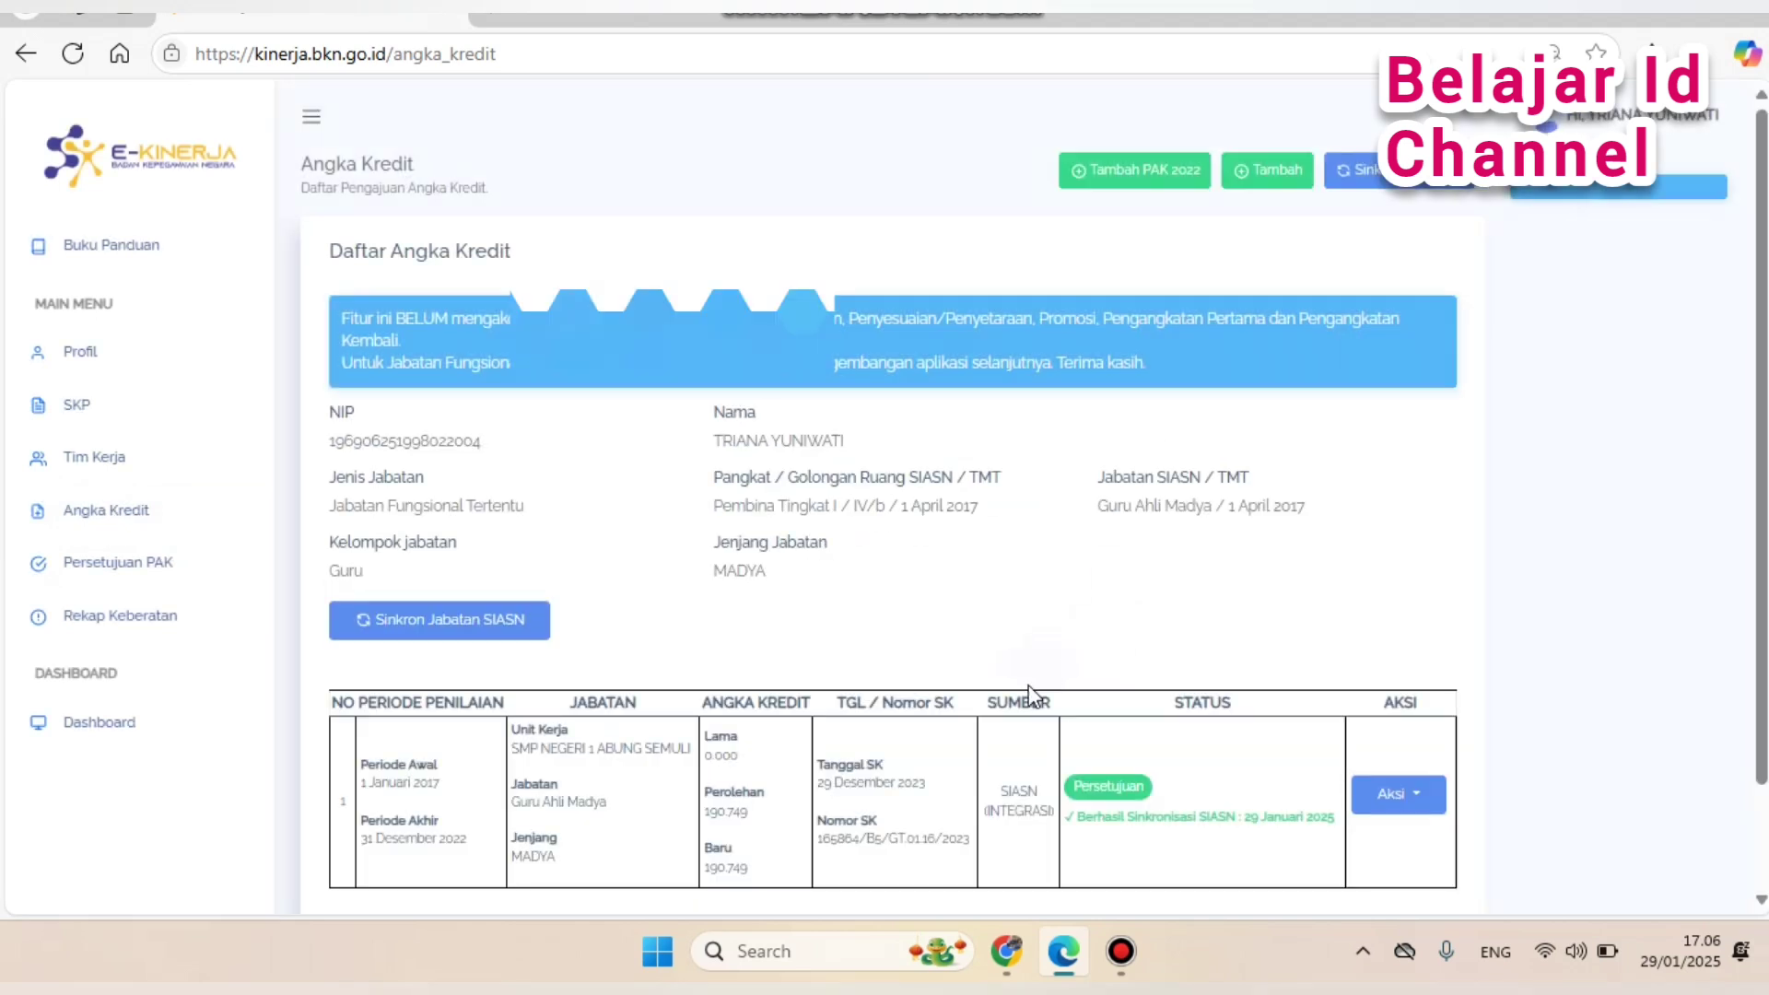
pyautogui.scroll(-1, 1031, 674)
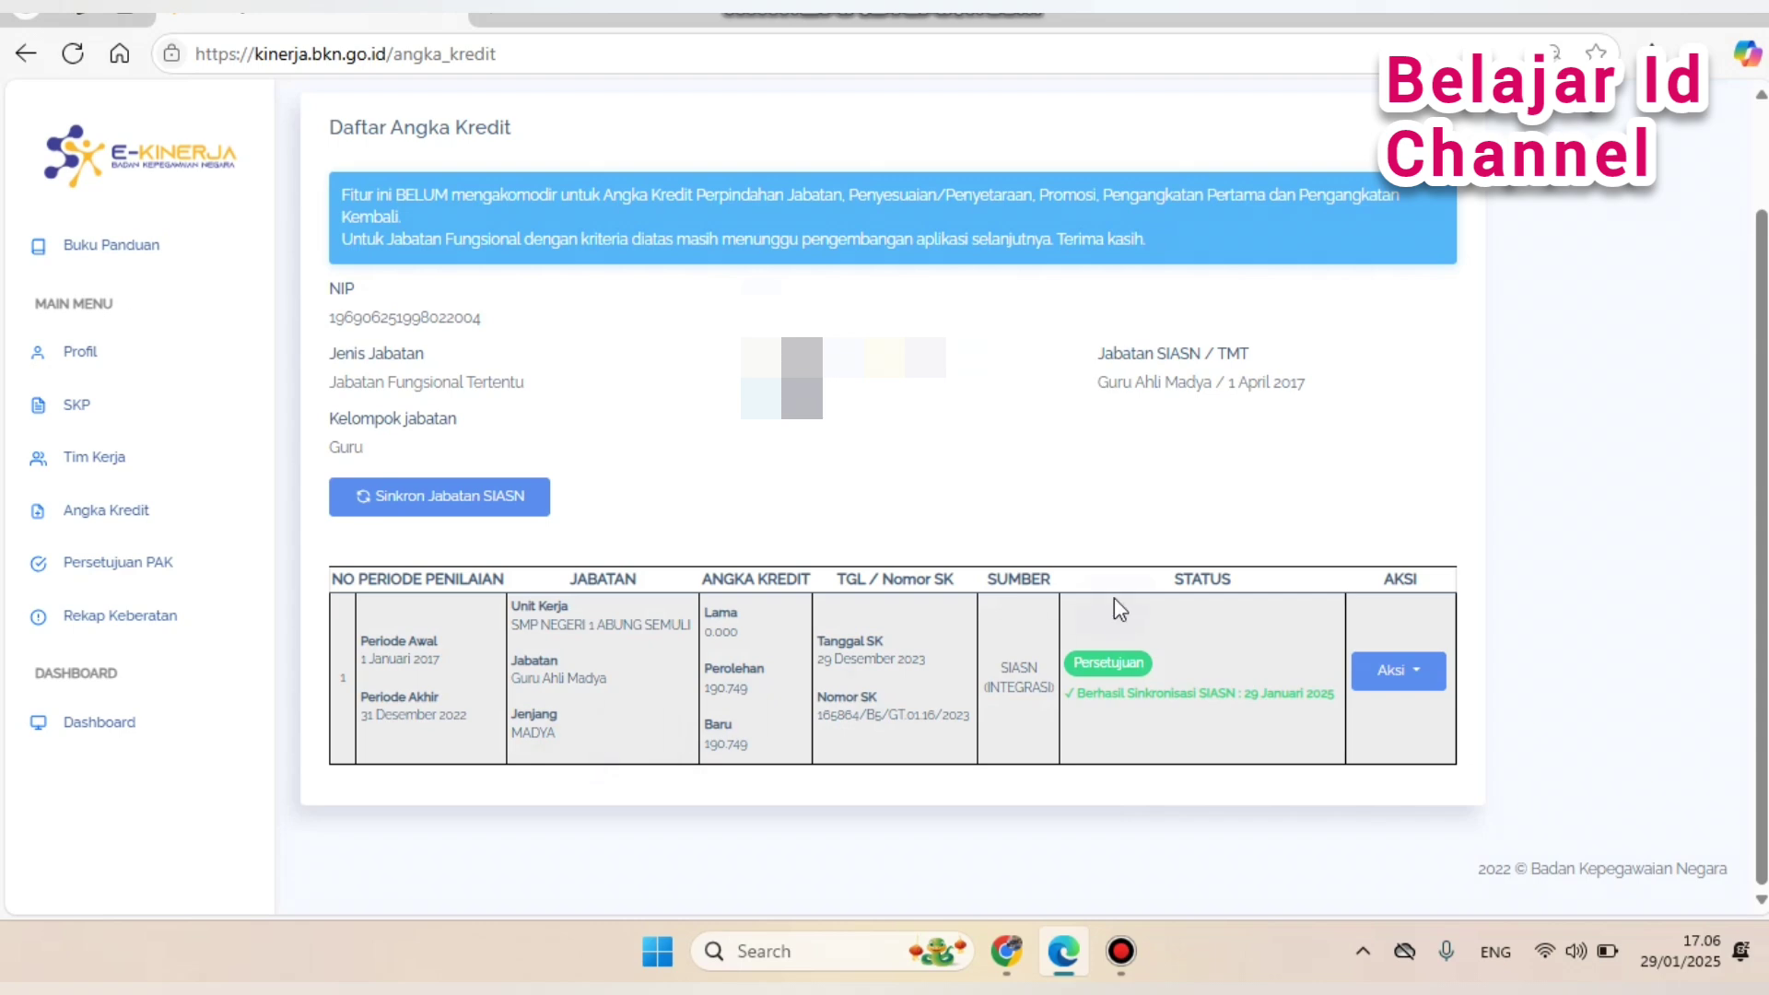
pyautogui.scroll(1, 1118, 590)
pyautogui.scroll(-1, 959, 722)
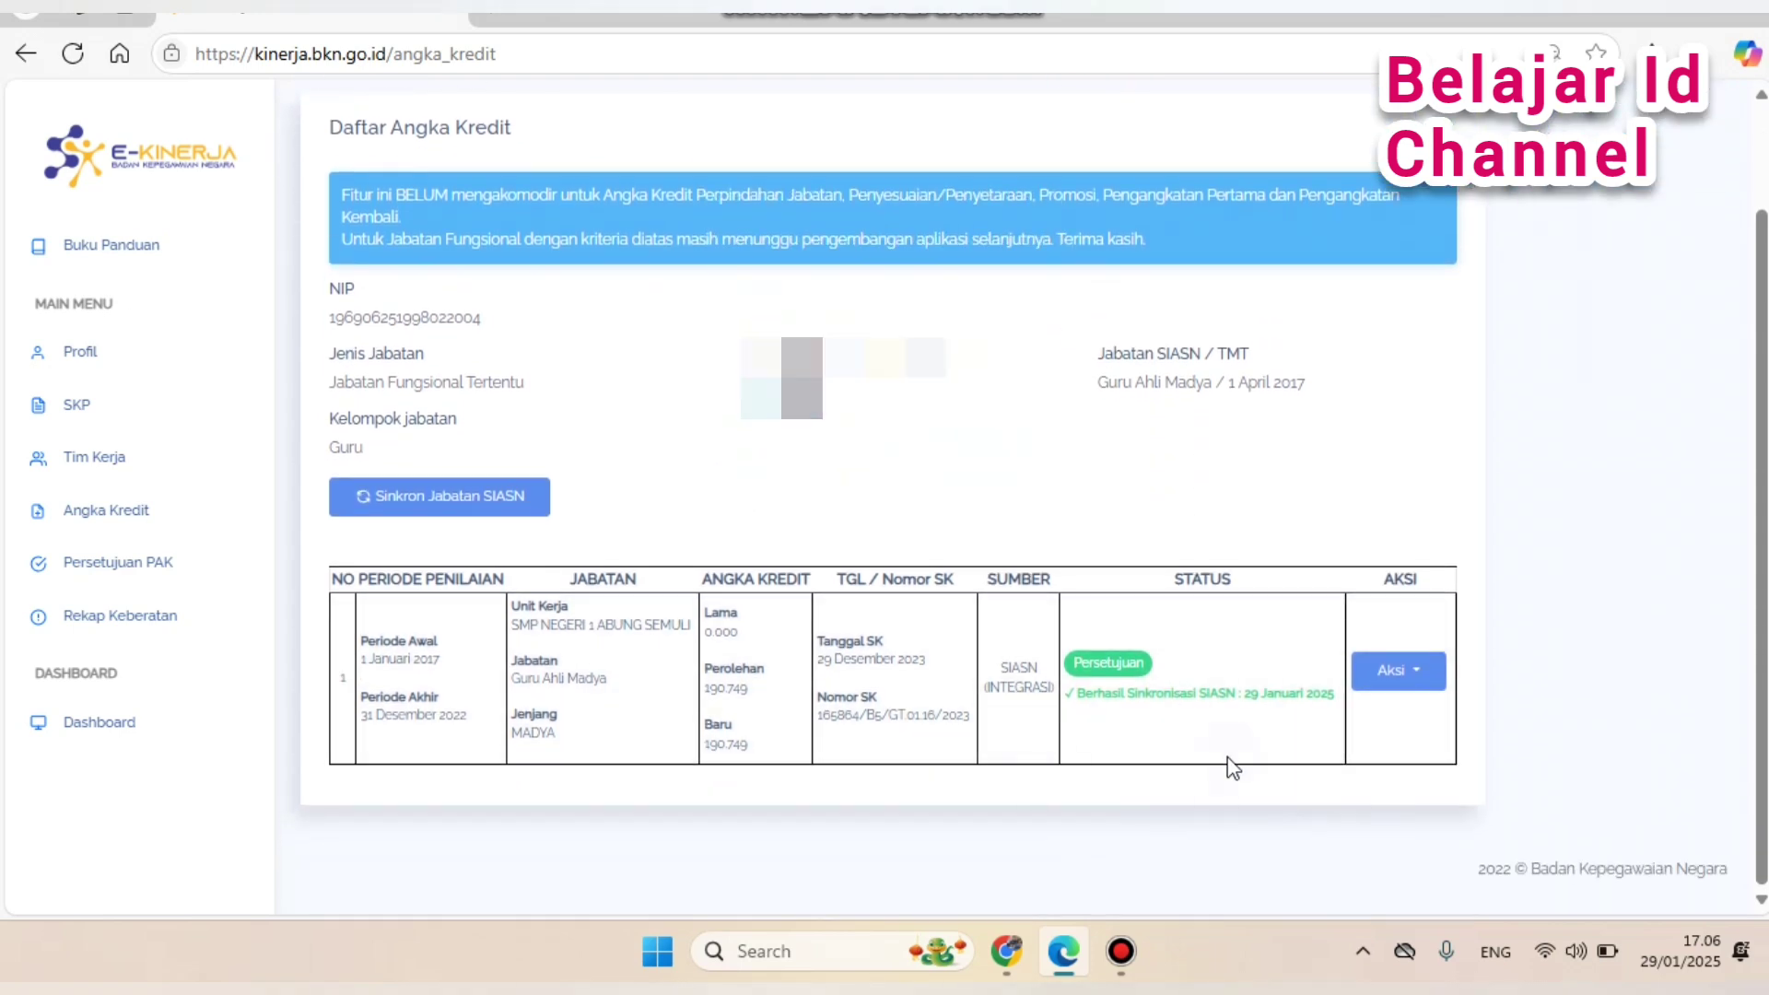
pyautogui.scroll(1, 1121, 643)
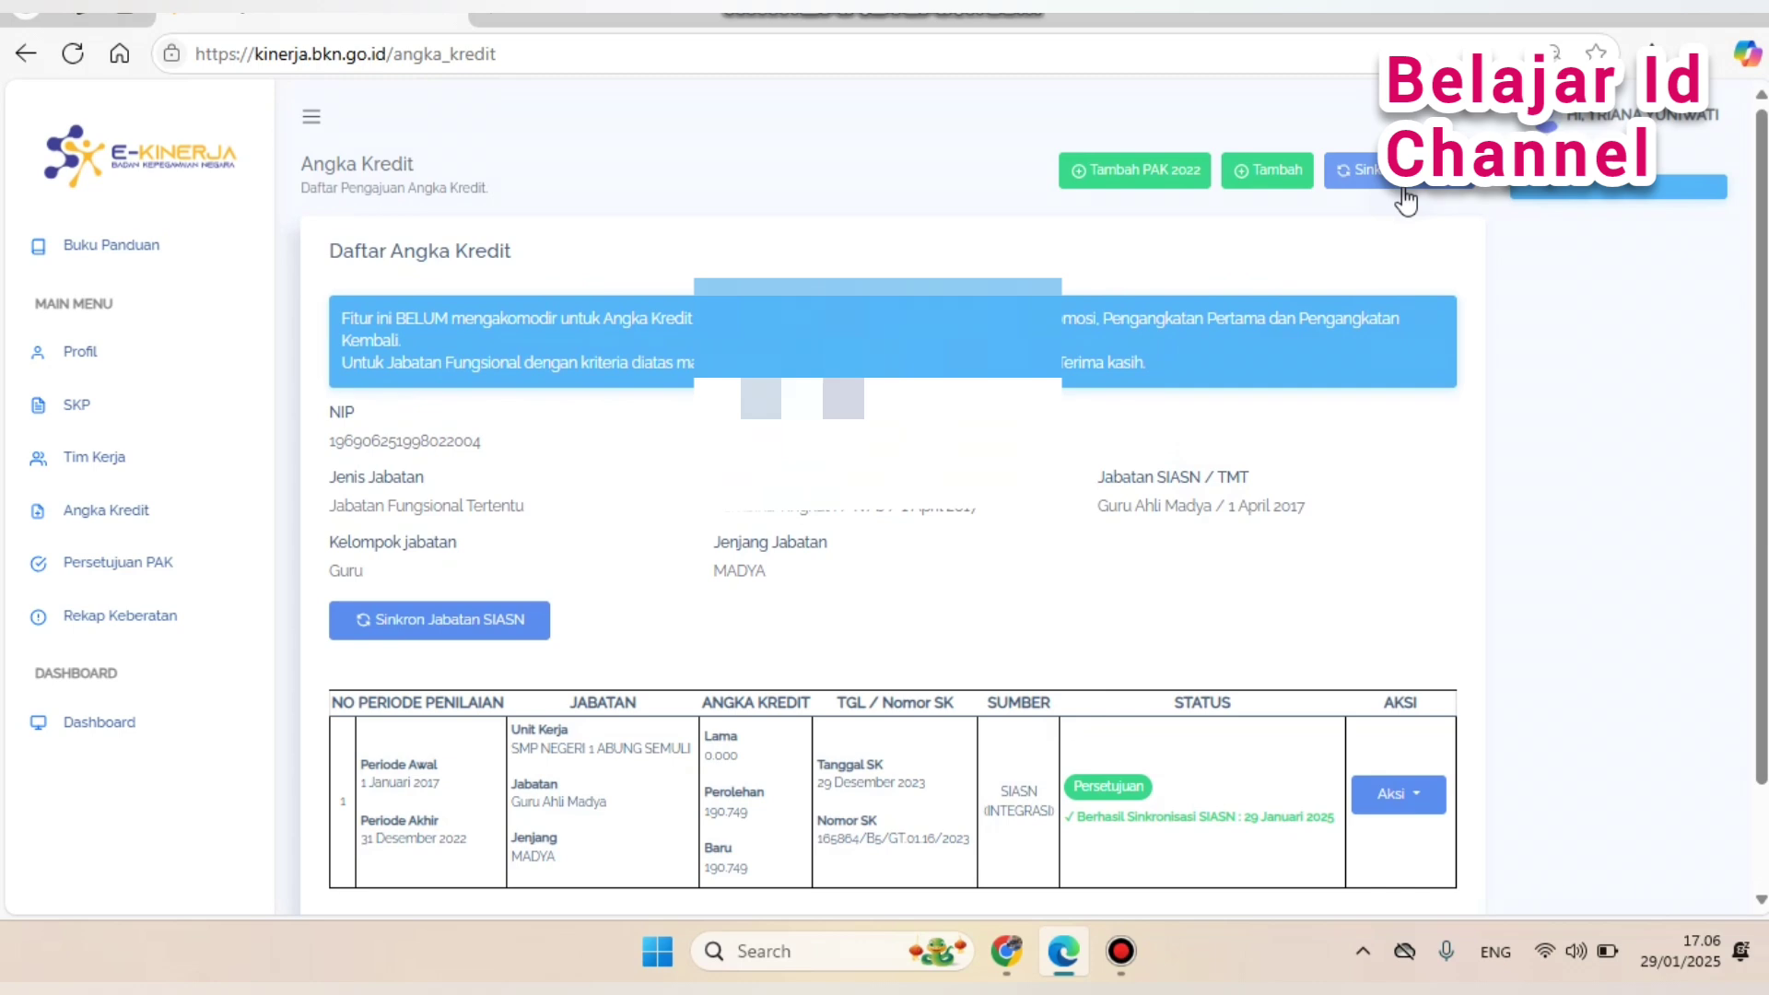
pyautogui.scroll(-1, 1142, 829)
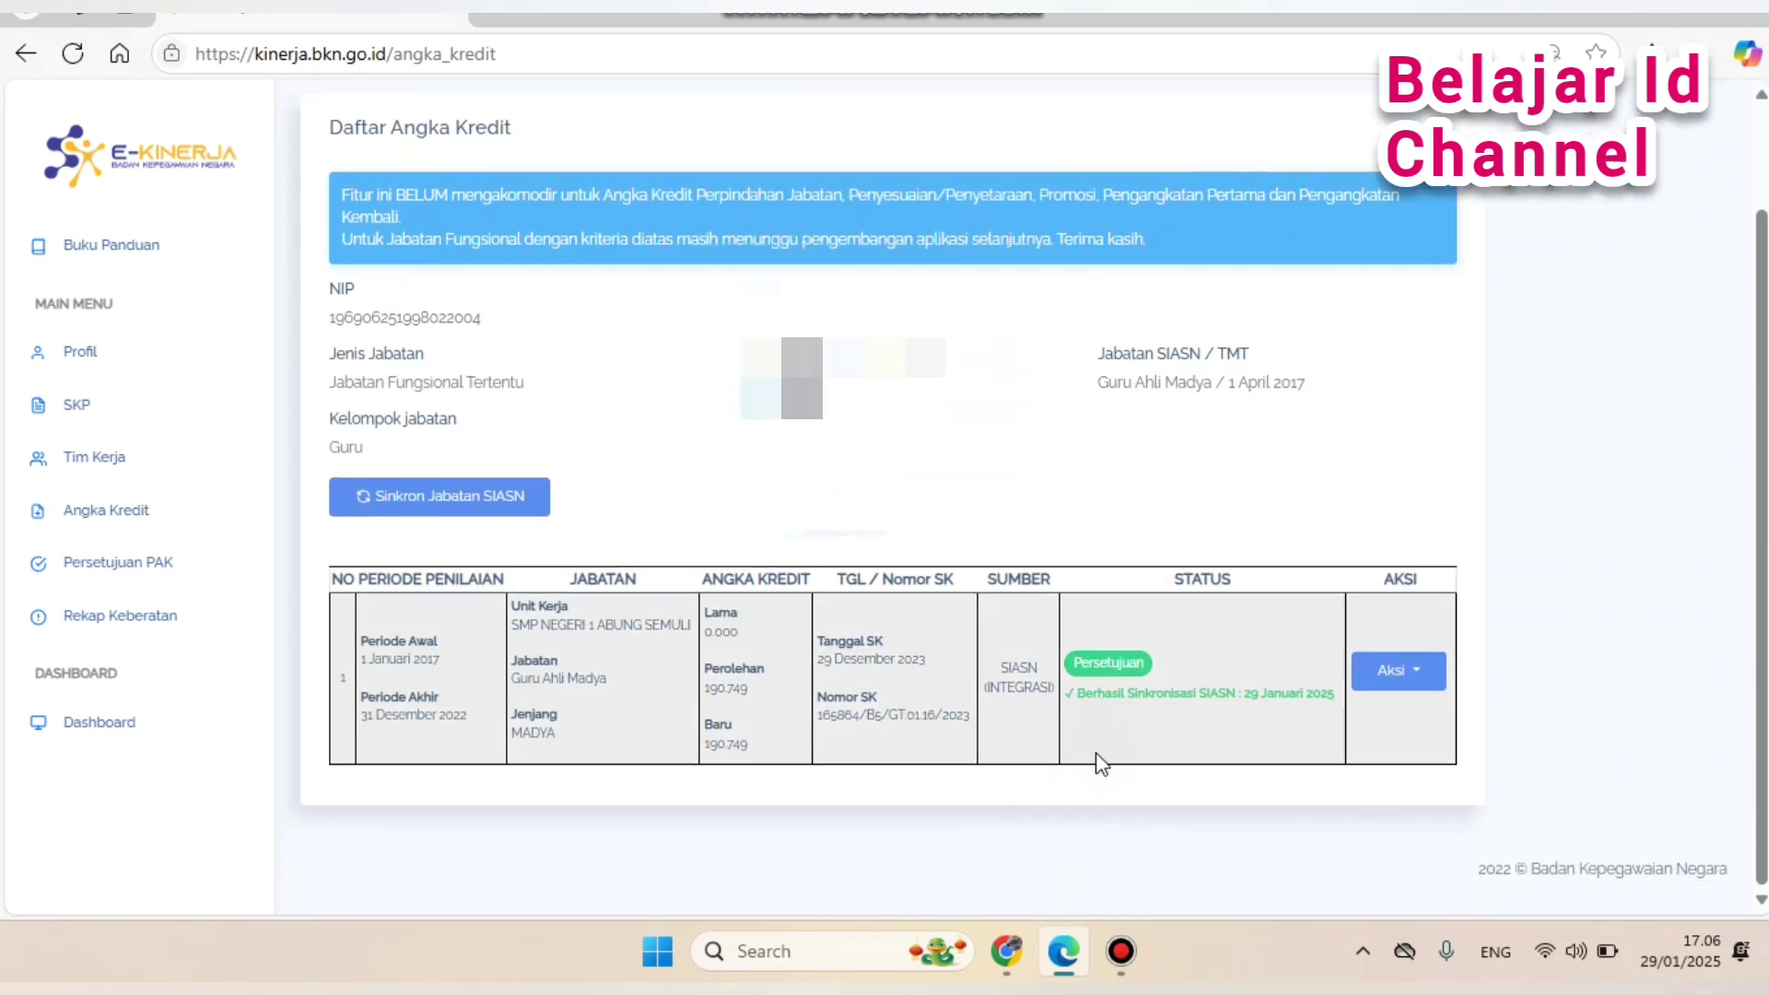
pyautogui.scroll(1, 1290, 369)
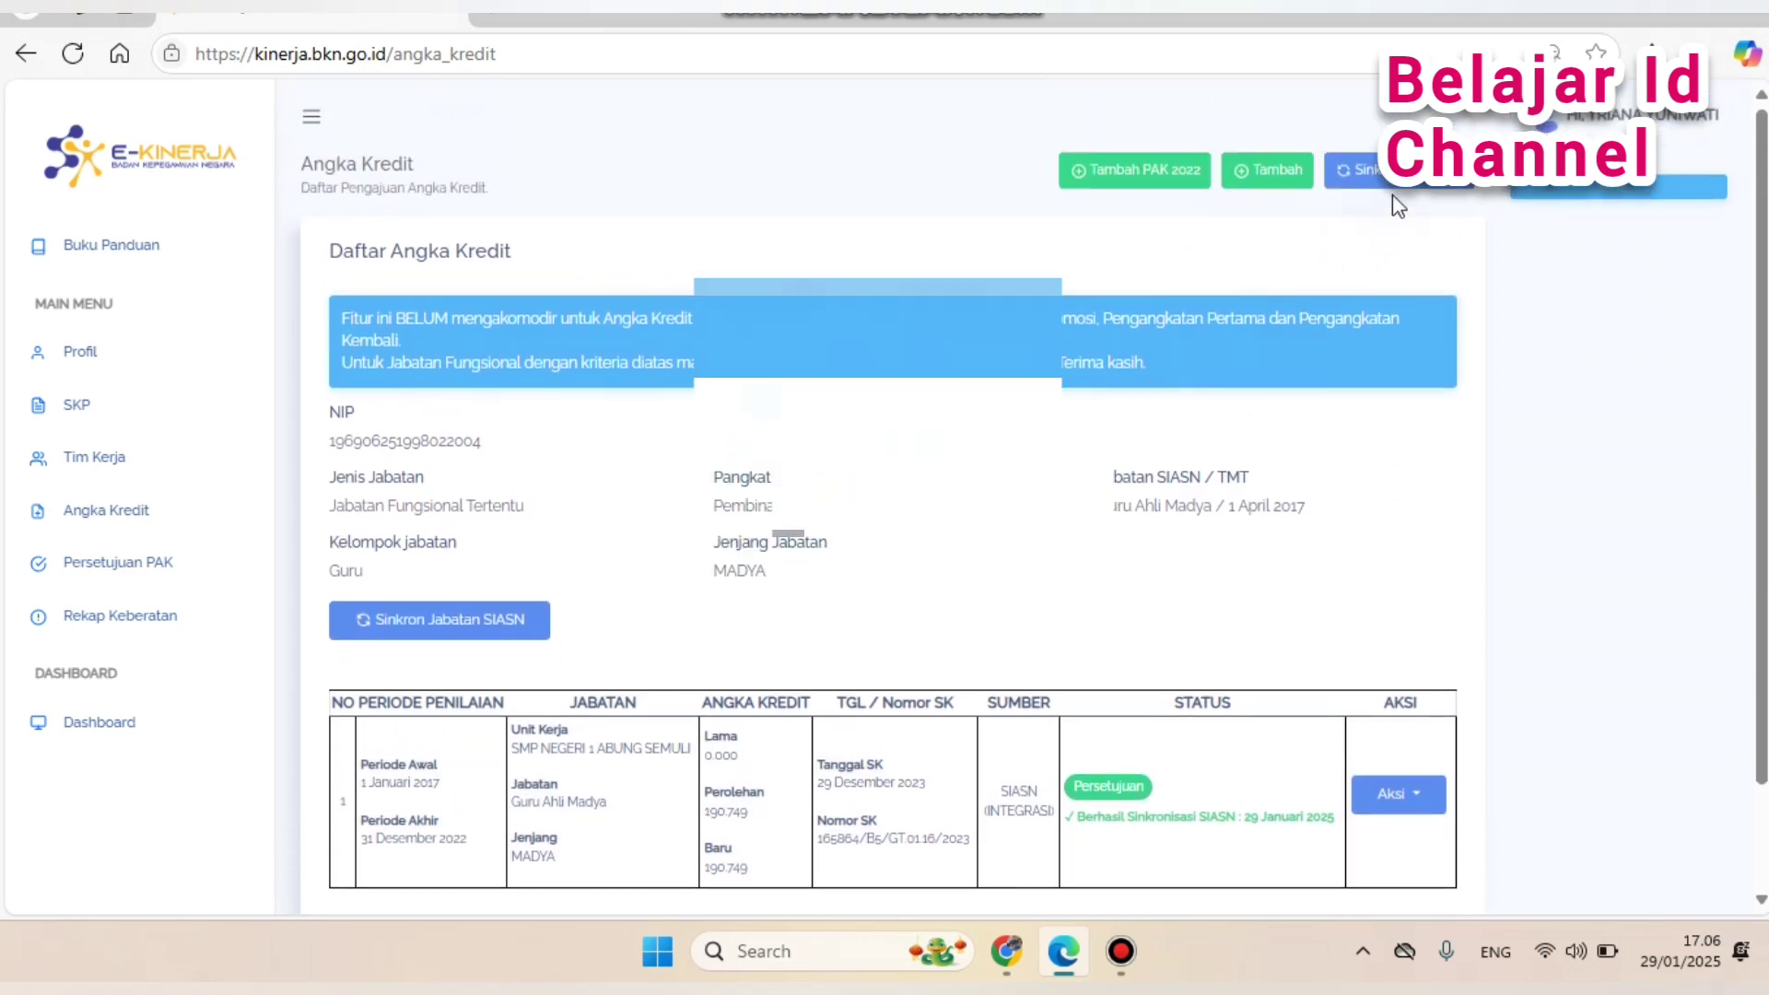
# Synchronise the Angka Kredit list and check the entry's status.
pyautogui.click(1364, 176)
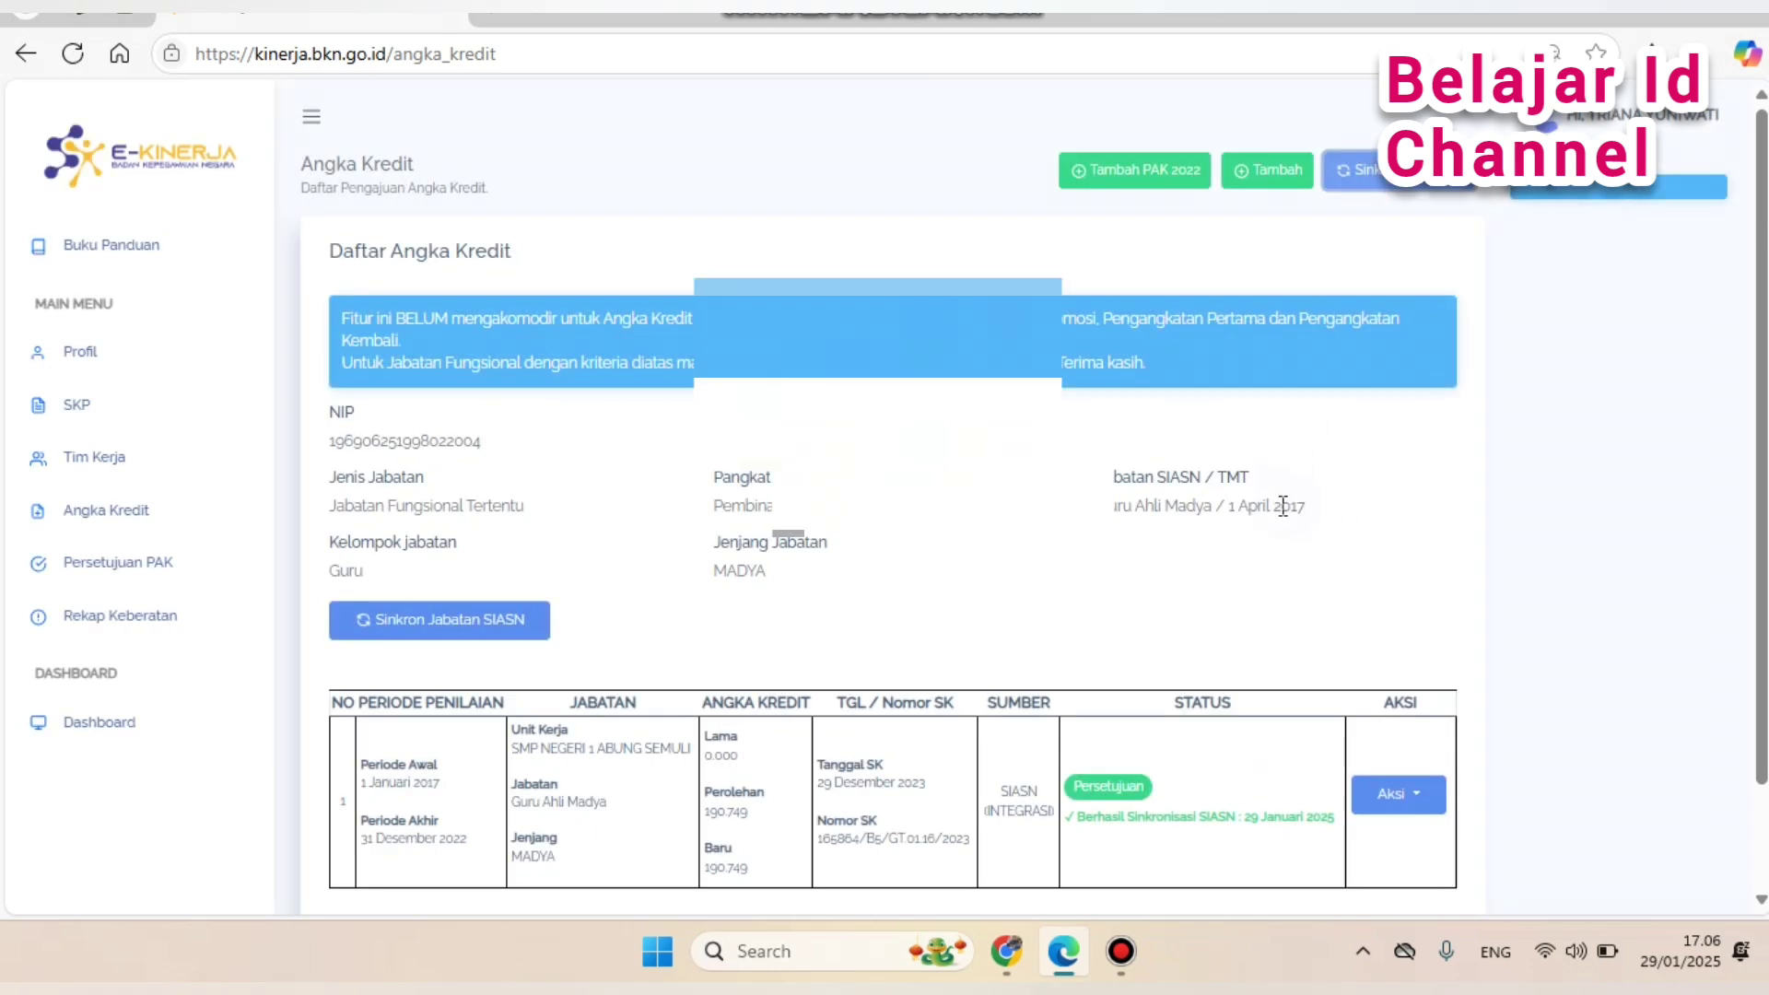
pyautogui.scroll(-1, 972, 739)
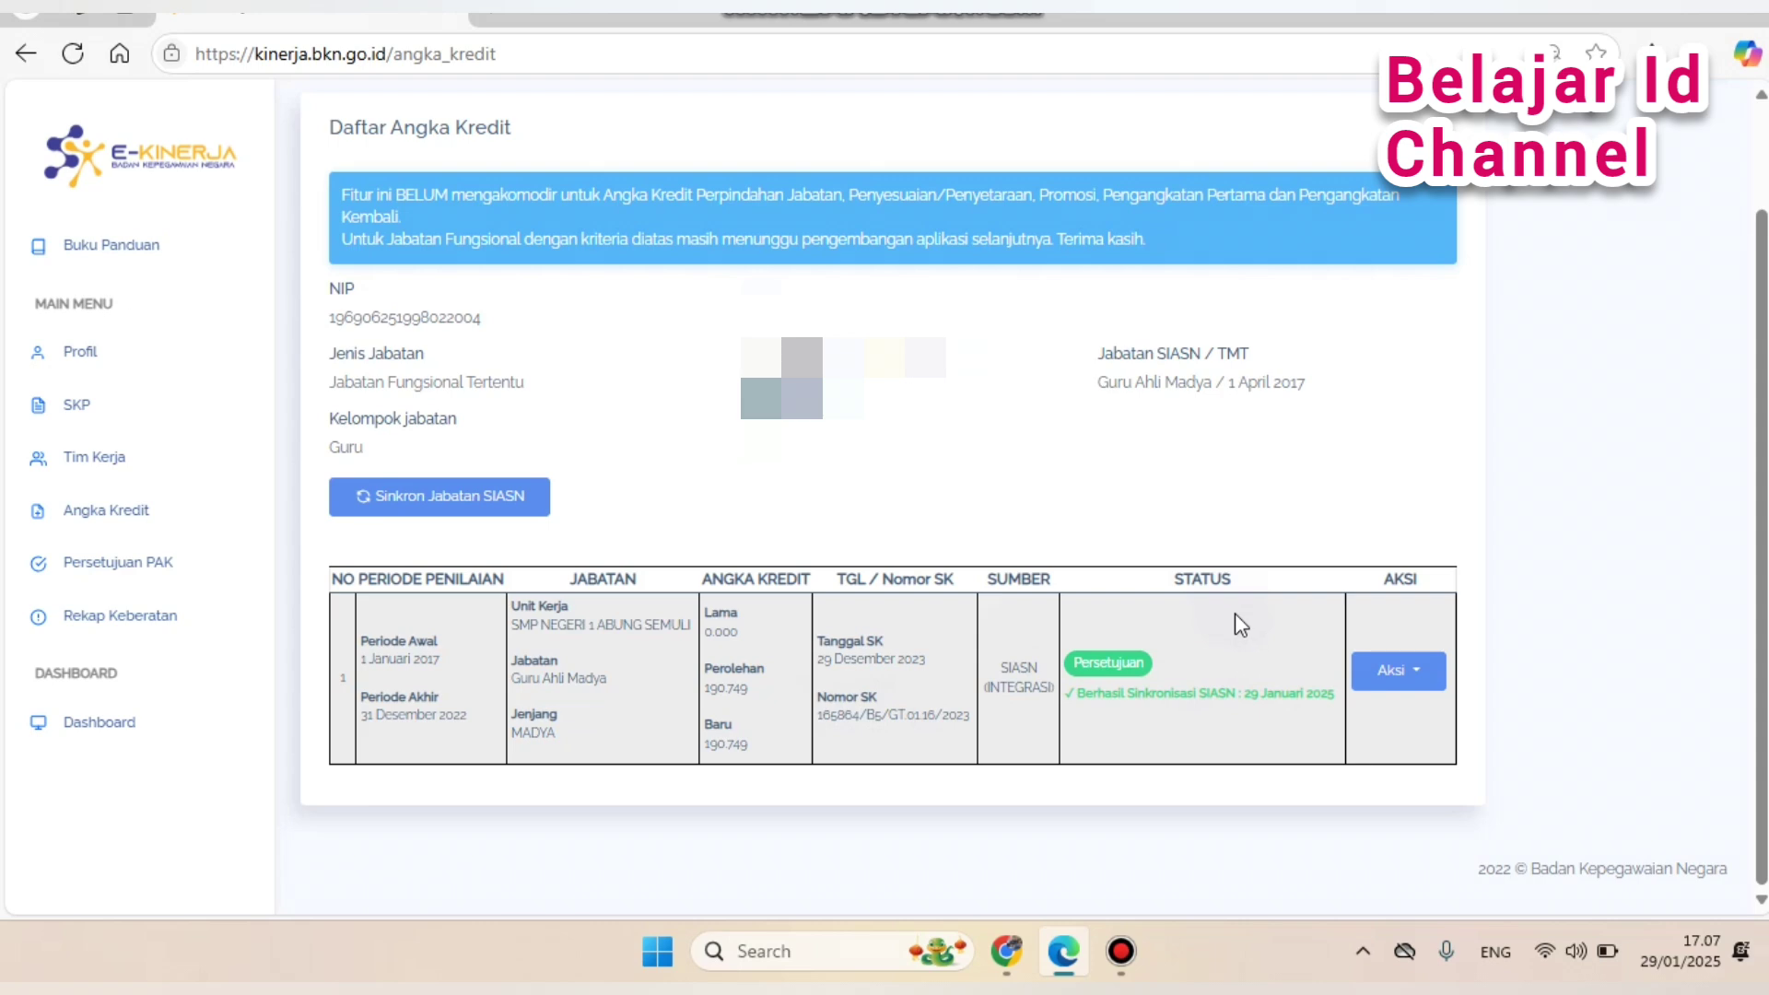
pyautogui.scroll(2, 1234, 615)
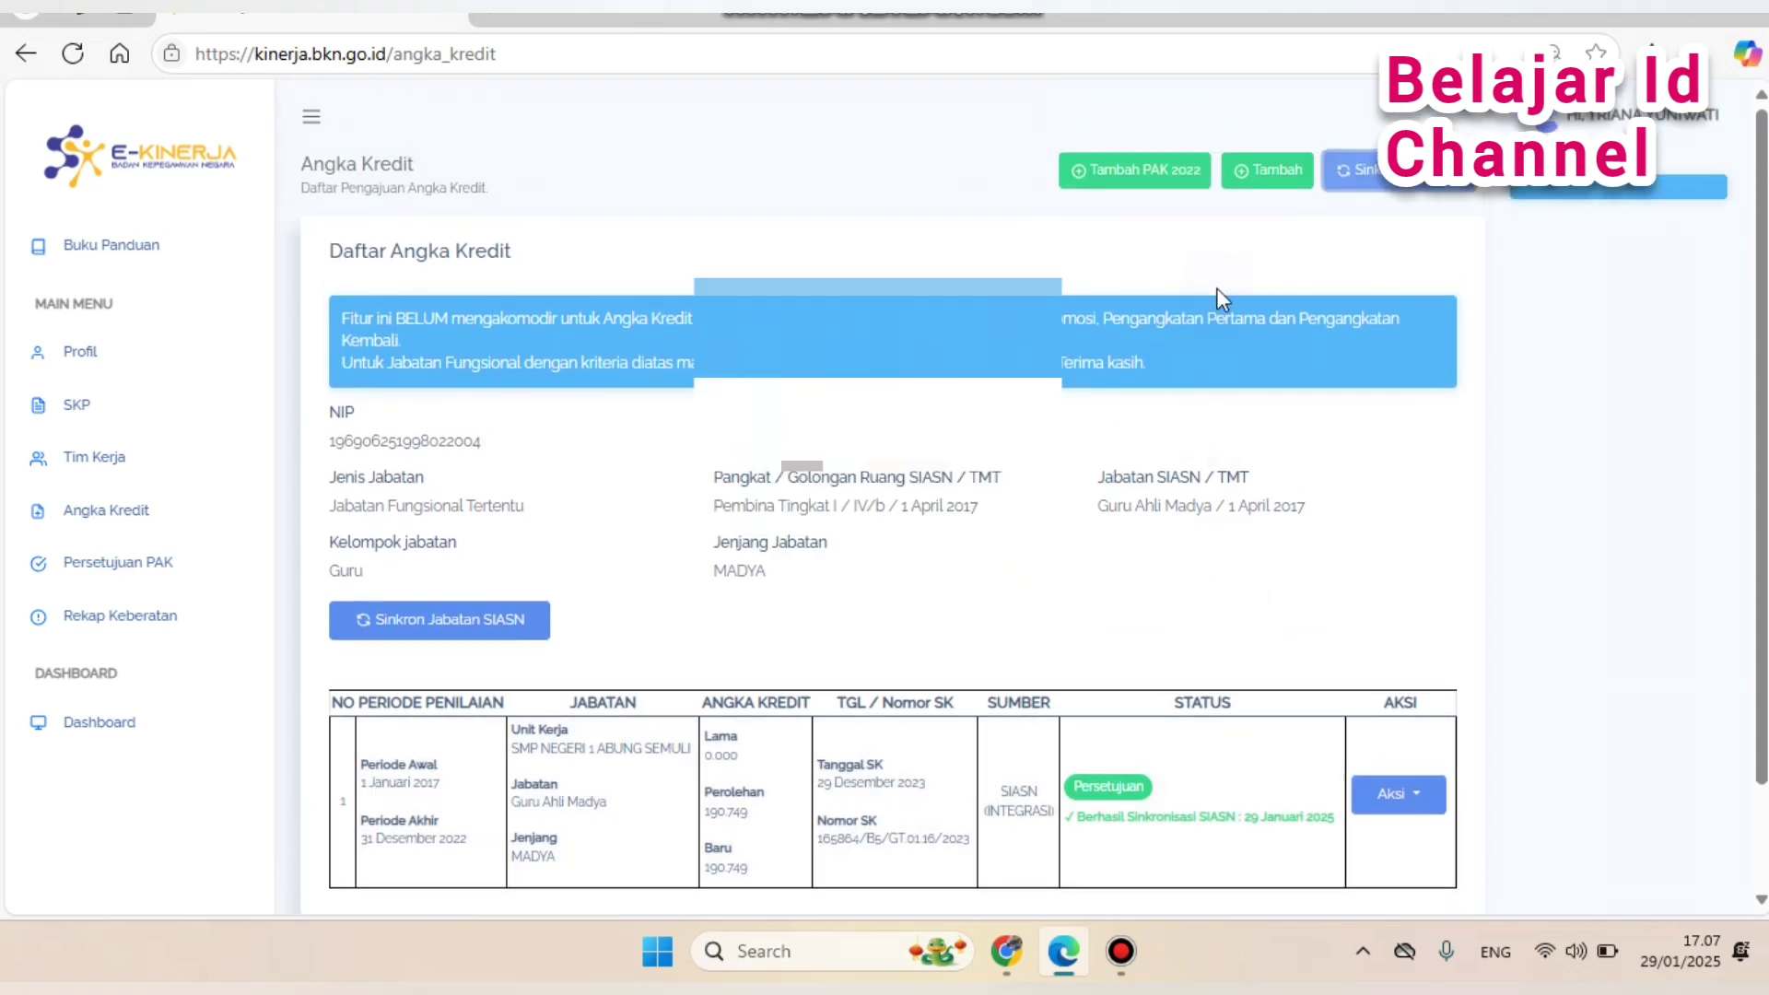
# Start a new PAK for 2023 using the 17 Mei–31 Desember 2023 SKP and the PERIODE AKHIR claim period 1 Januari–31 Desember 2023.
pyautogui.click(1259, 175)
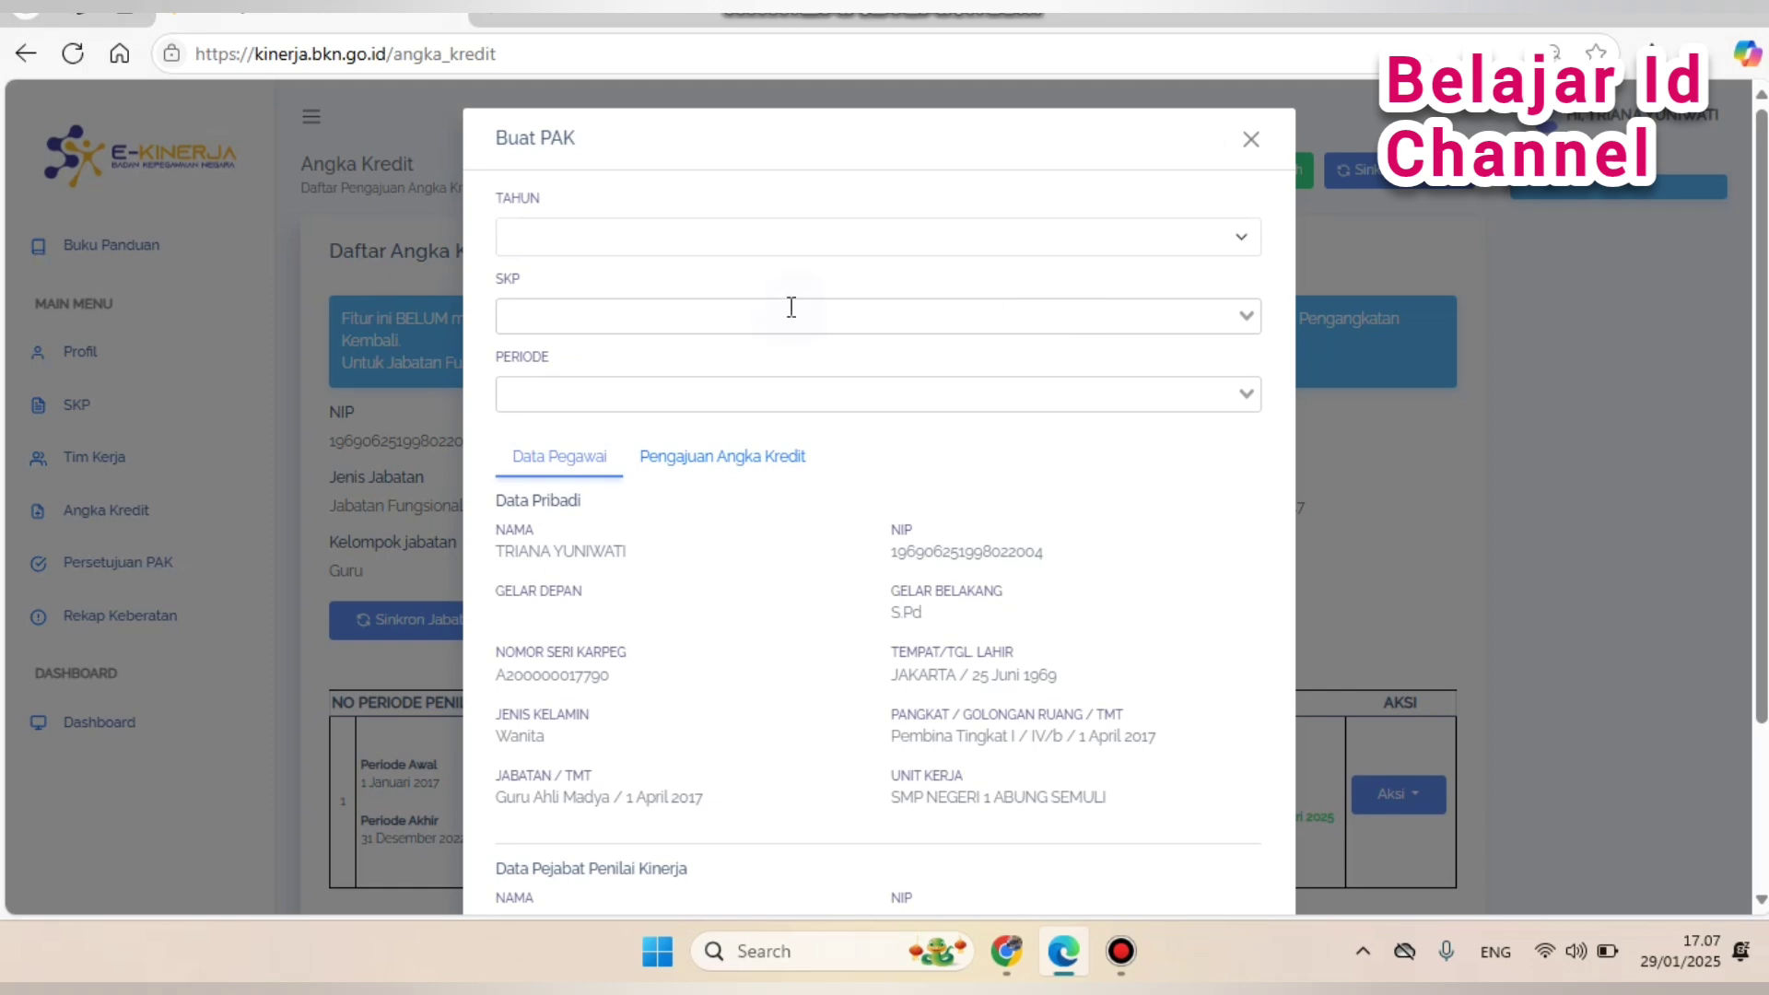
pyautogui.click(783, 237)
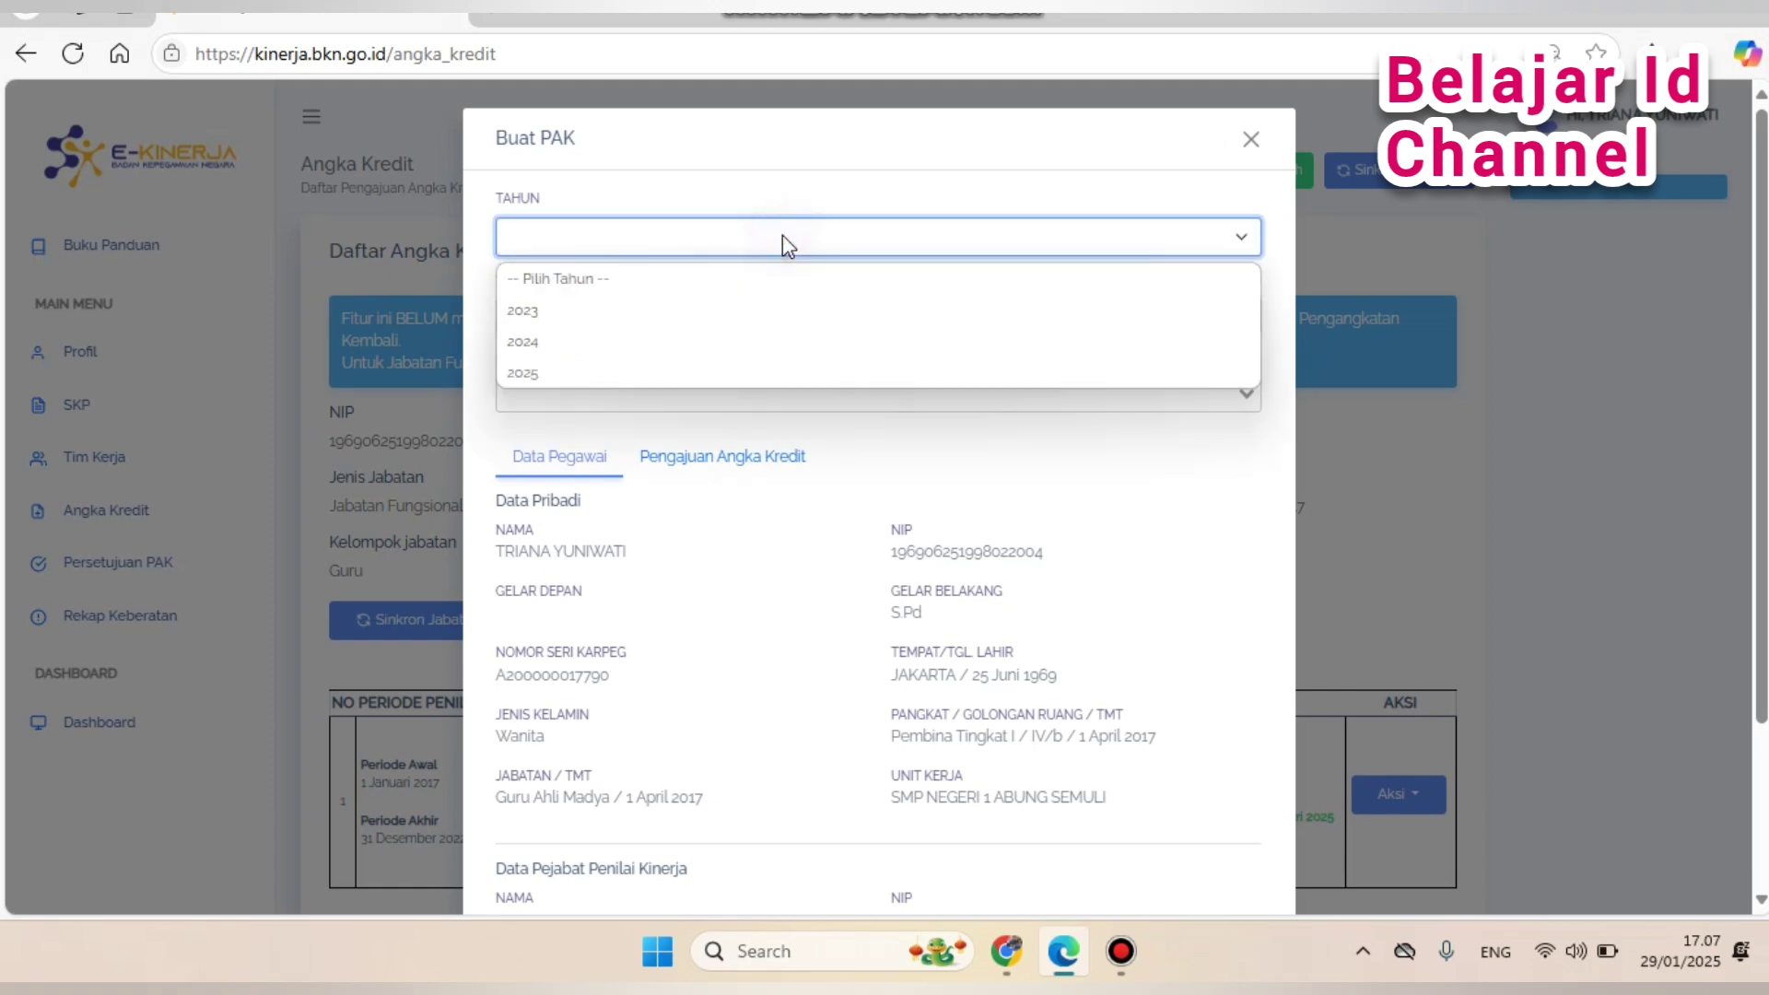
pyautogui.click(583, 311)
pyautogui.click(568, 319)
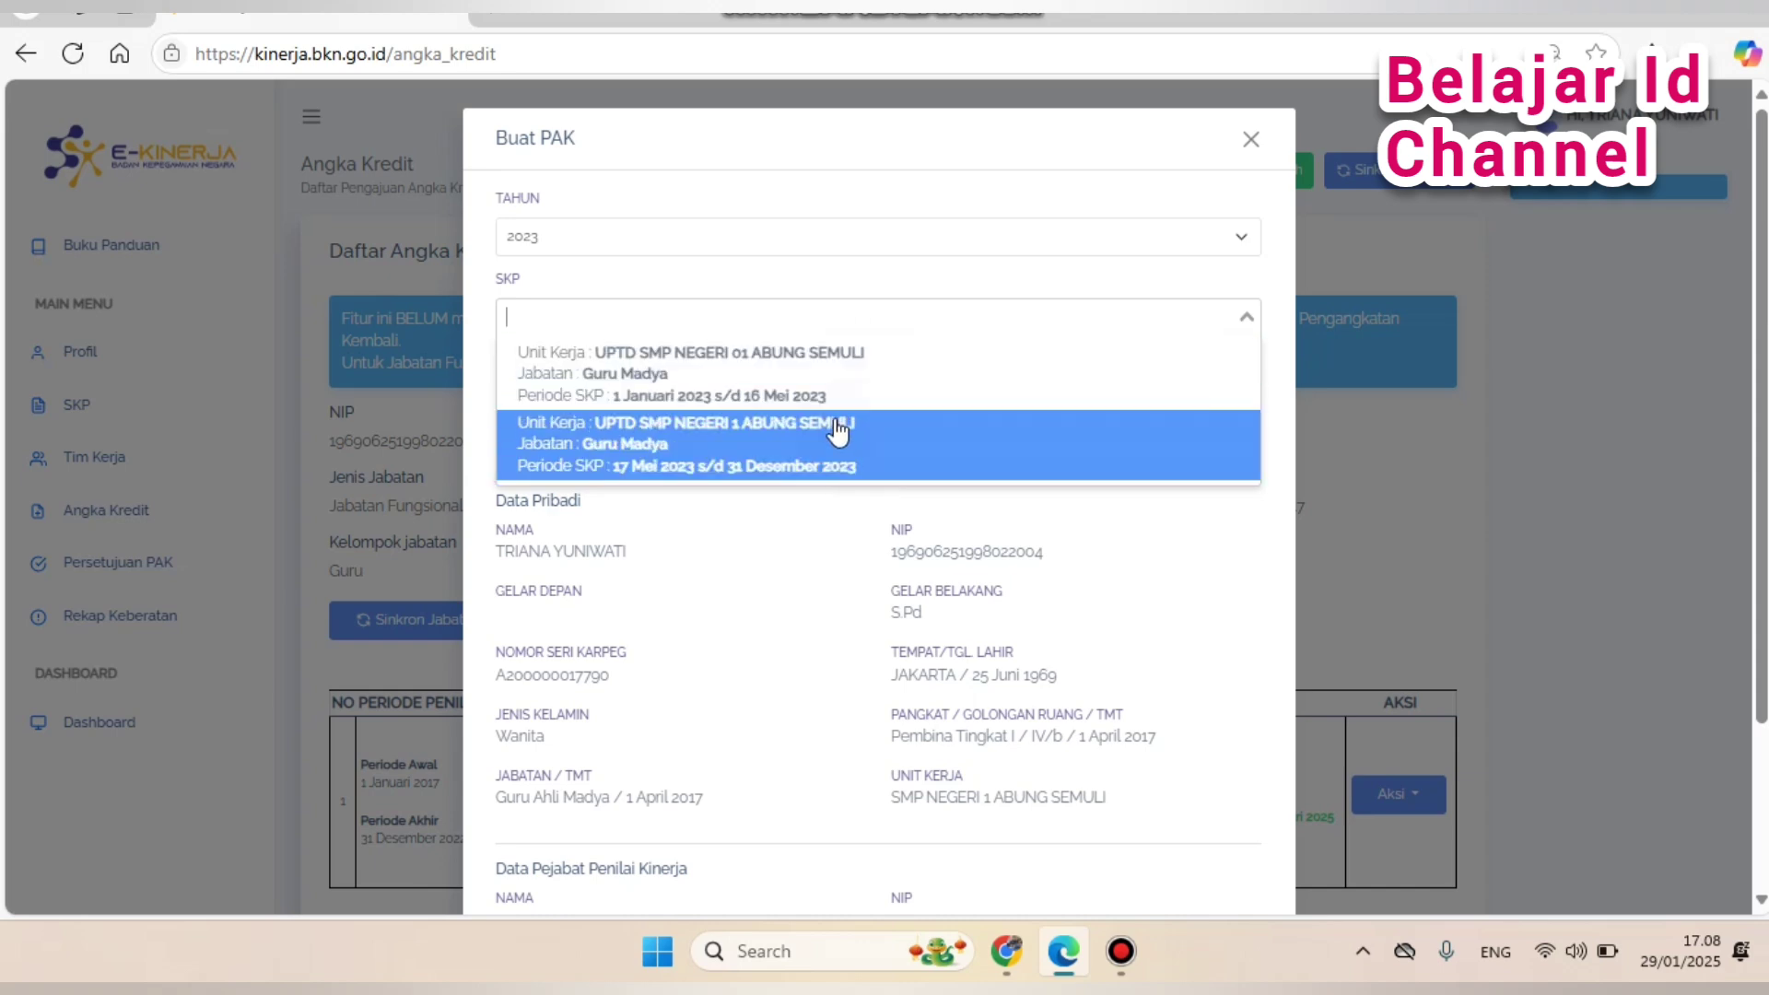
pyautogui.click(889, 476)
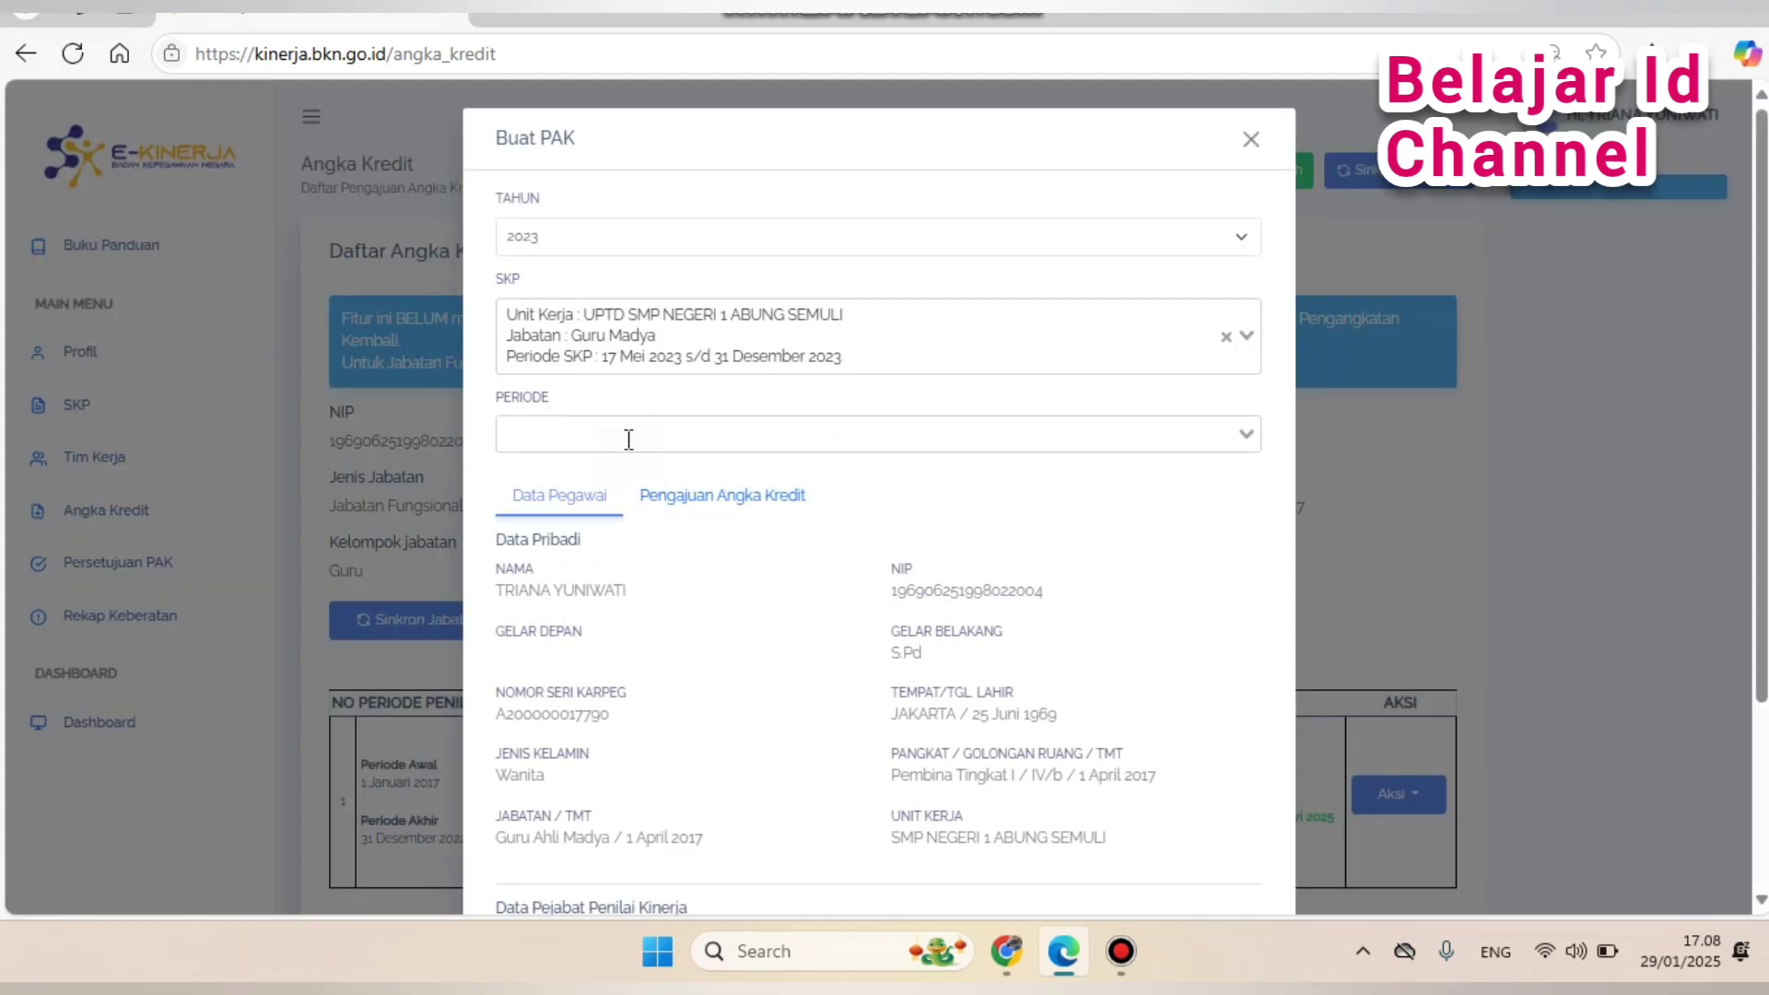
pyautogui.click(624, 436)
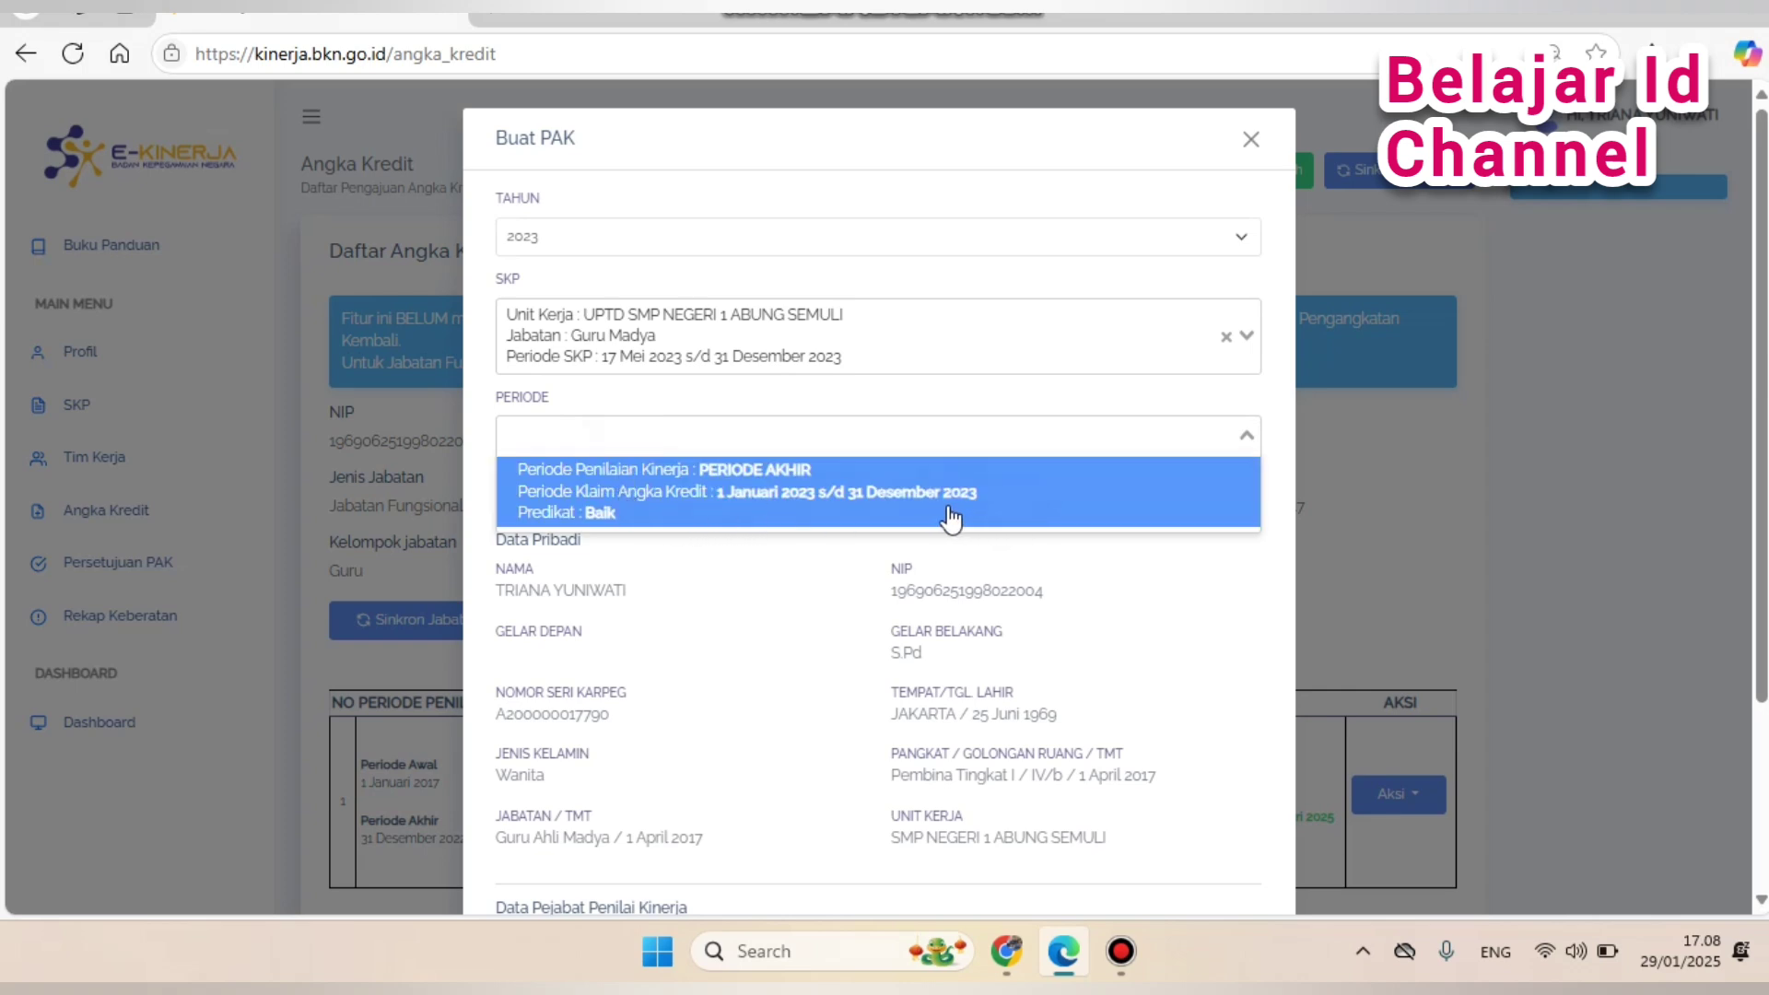
pyautogui.click(883, 510)
# Examine the Pengajuan Angka Kredit calculation, comparing the credits earned with those needed for Kenaikan Pangkat and Kenaikan Jabatan.
pyautogui.scroll(-4, 875, 560)
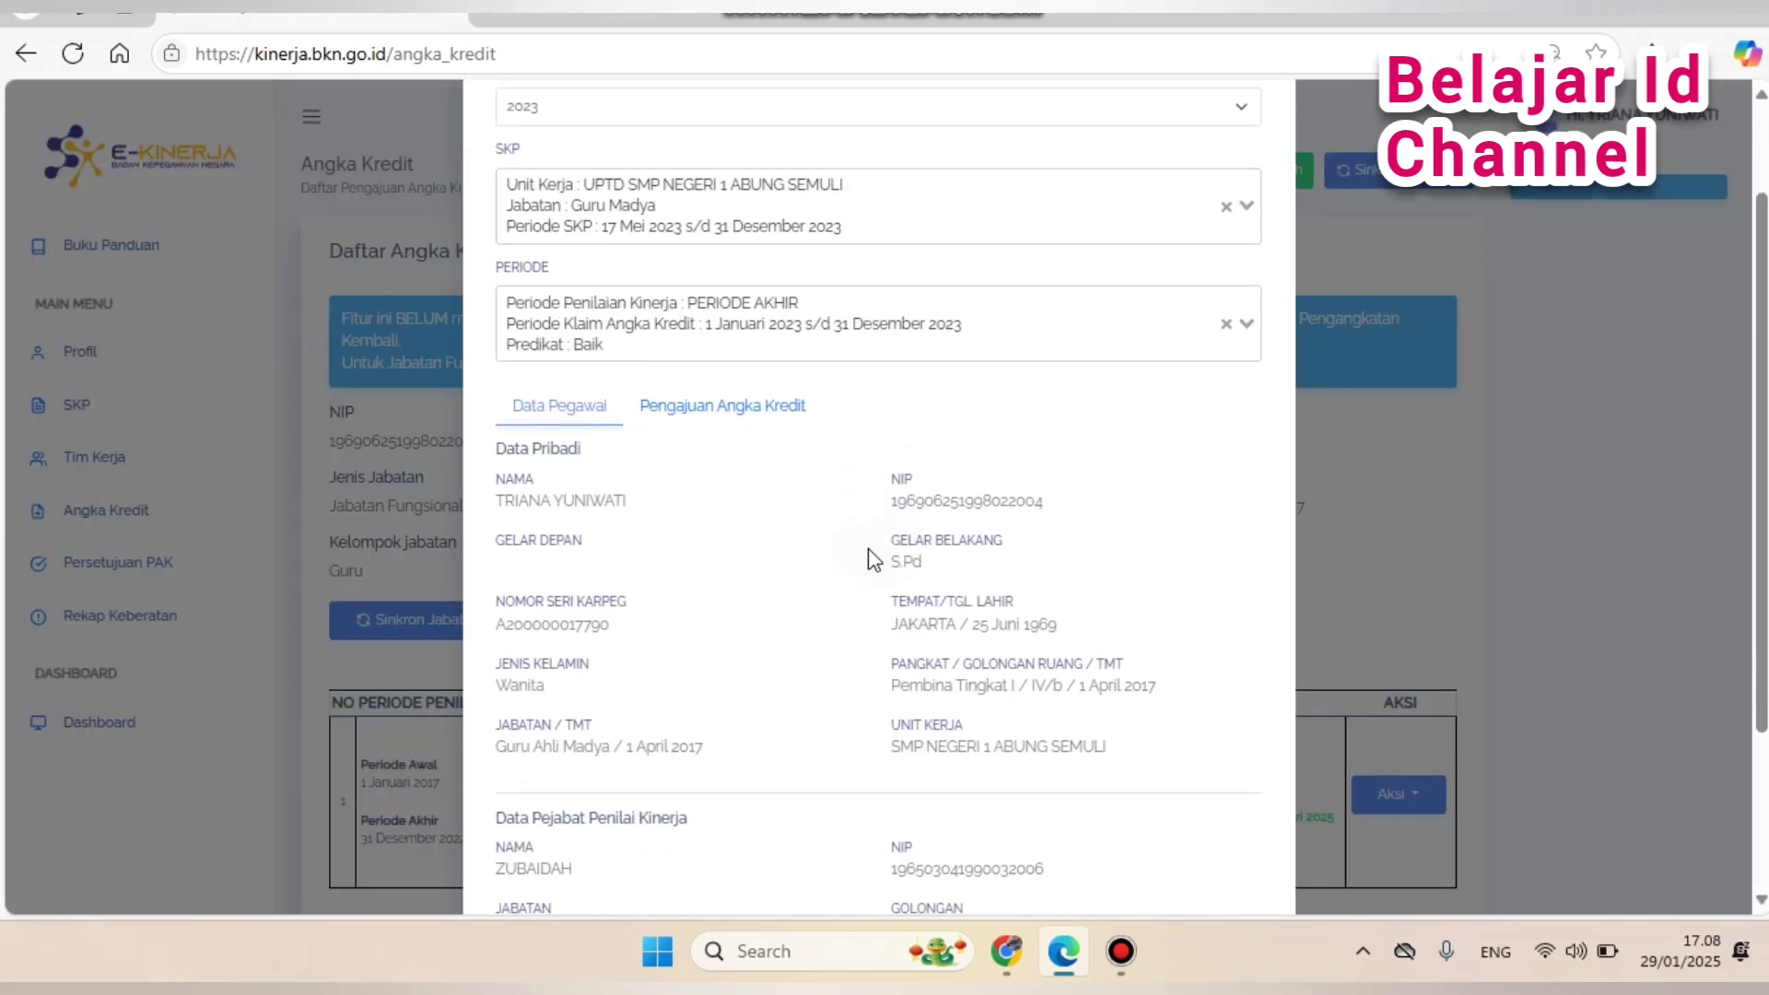
pyautogui.scroll(1, 841, 525)
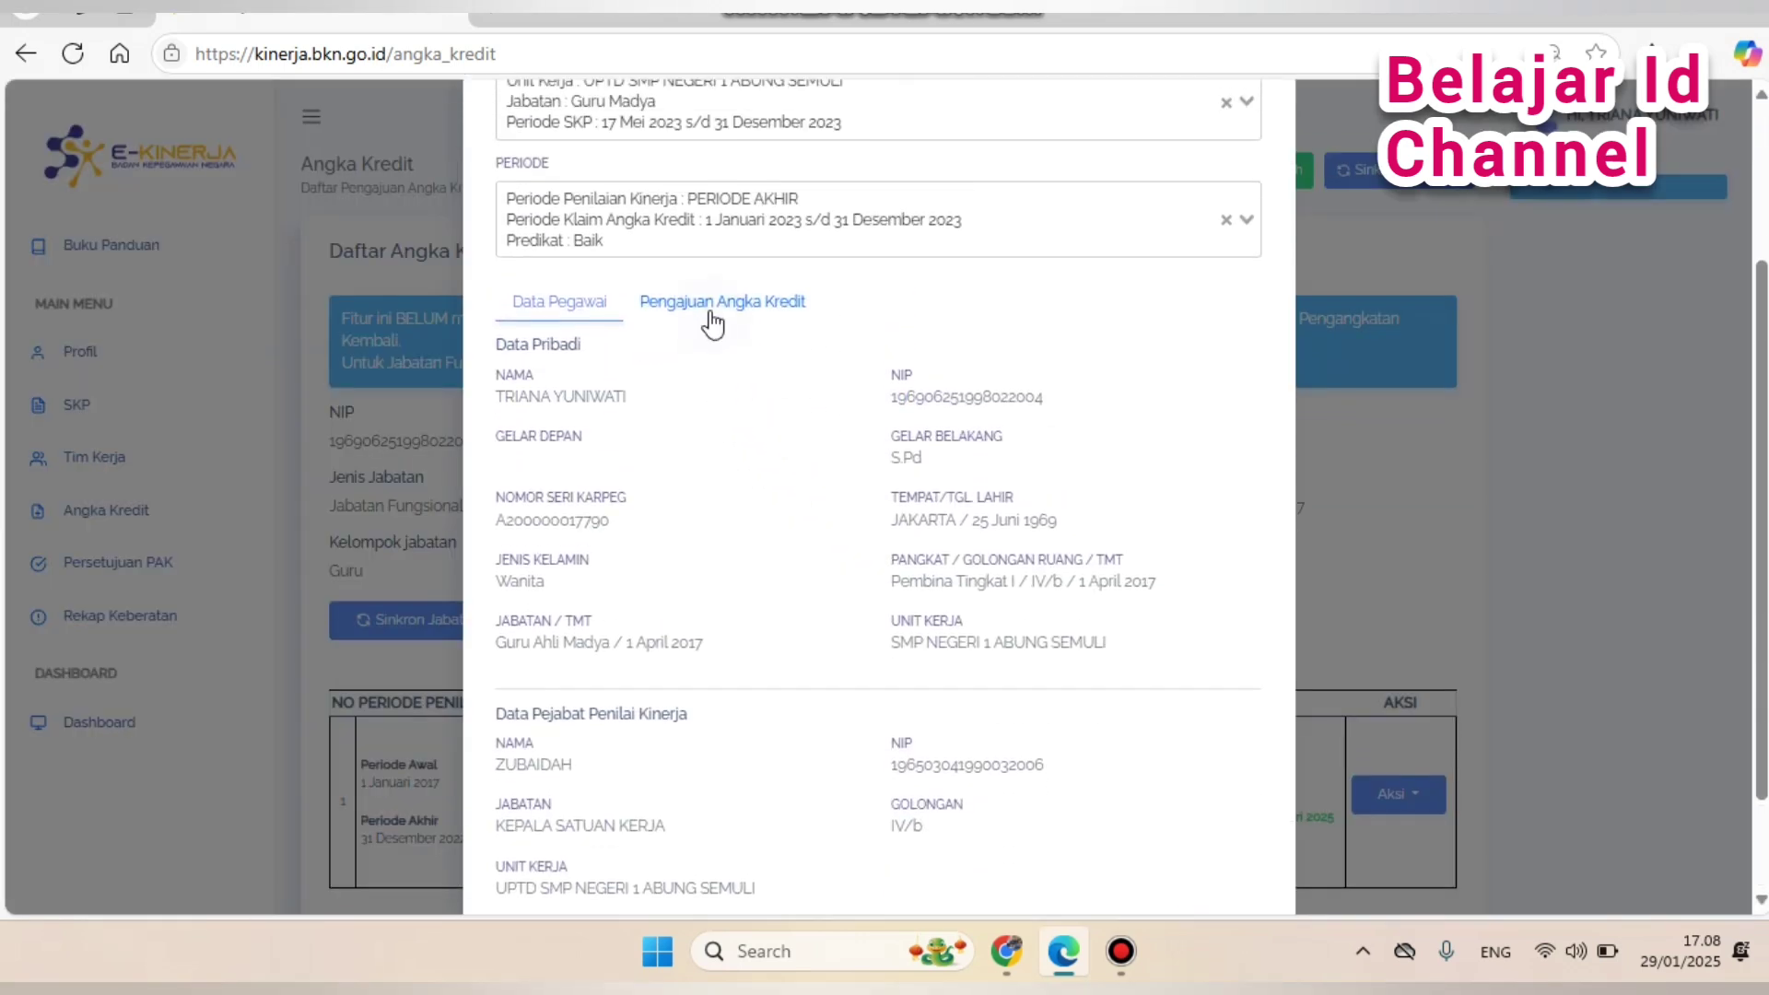
pyautogui.click(711, 317)
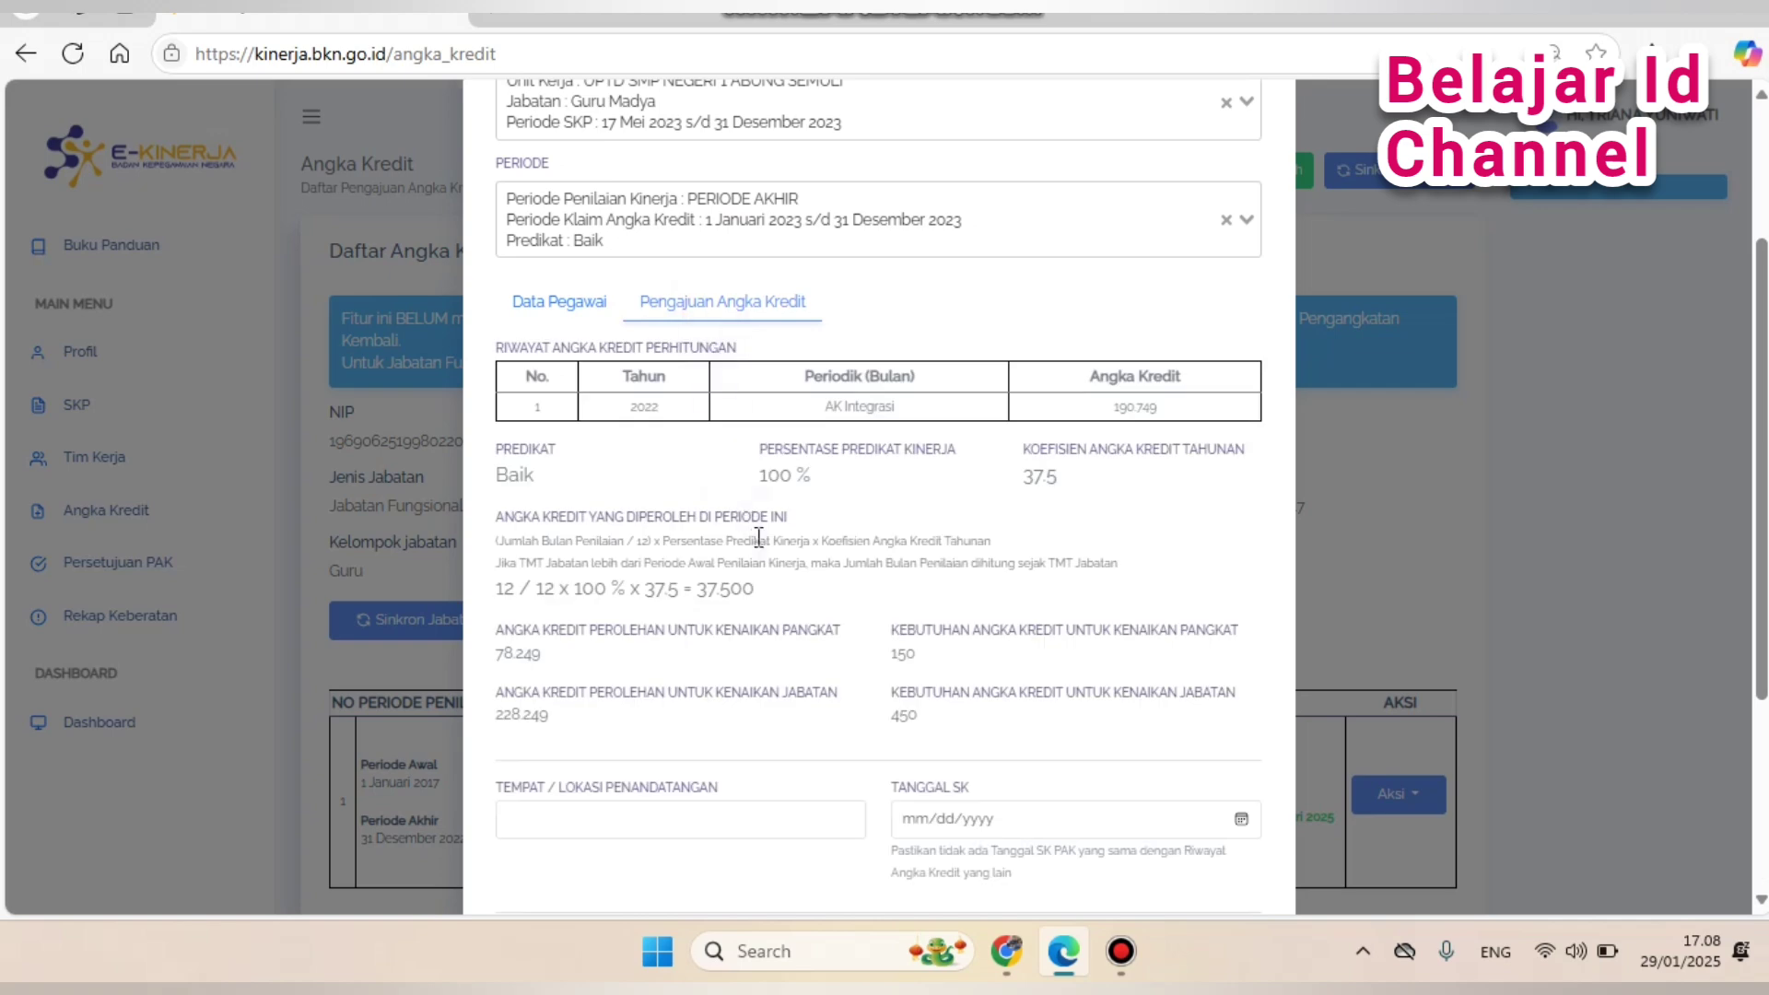
pyautogui.scroll(-1, 769, 680)
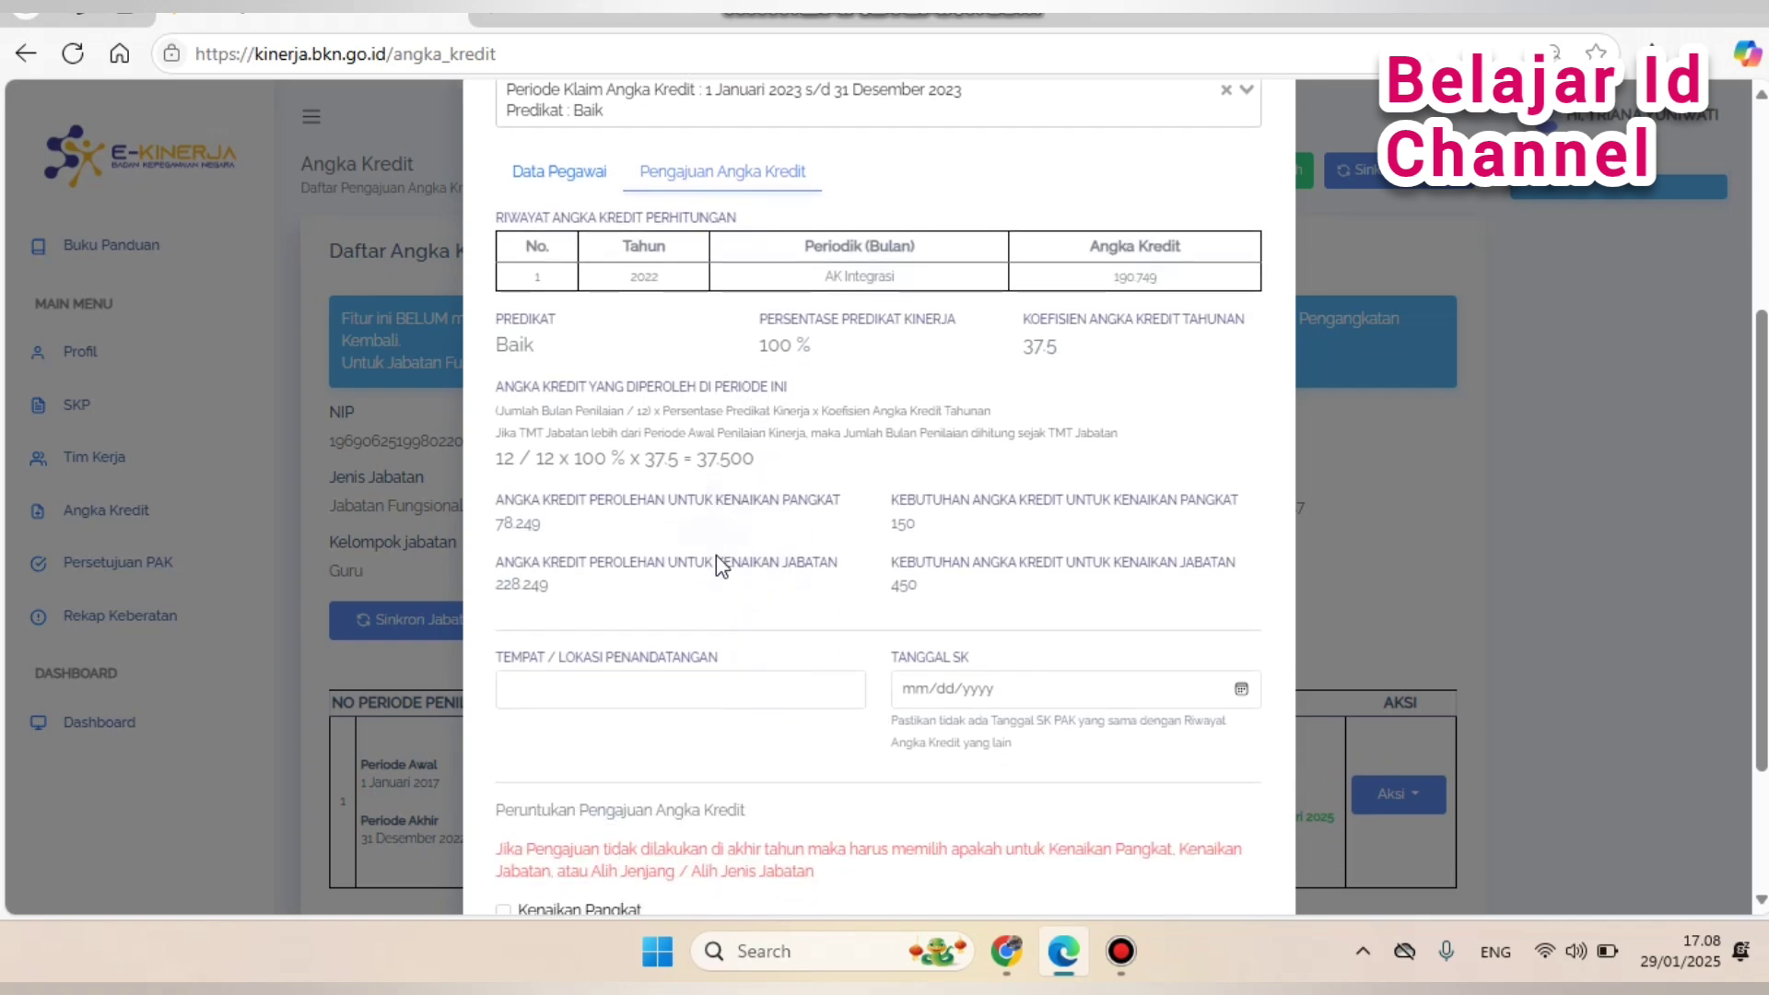
pyautogui.scroll(-1, 887, 682)
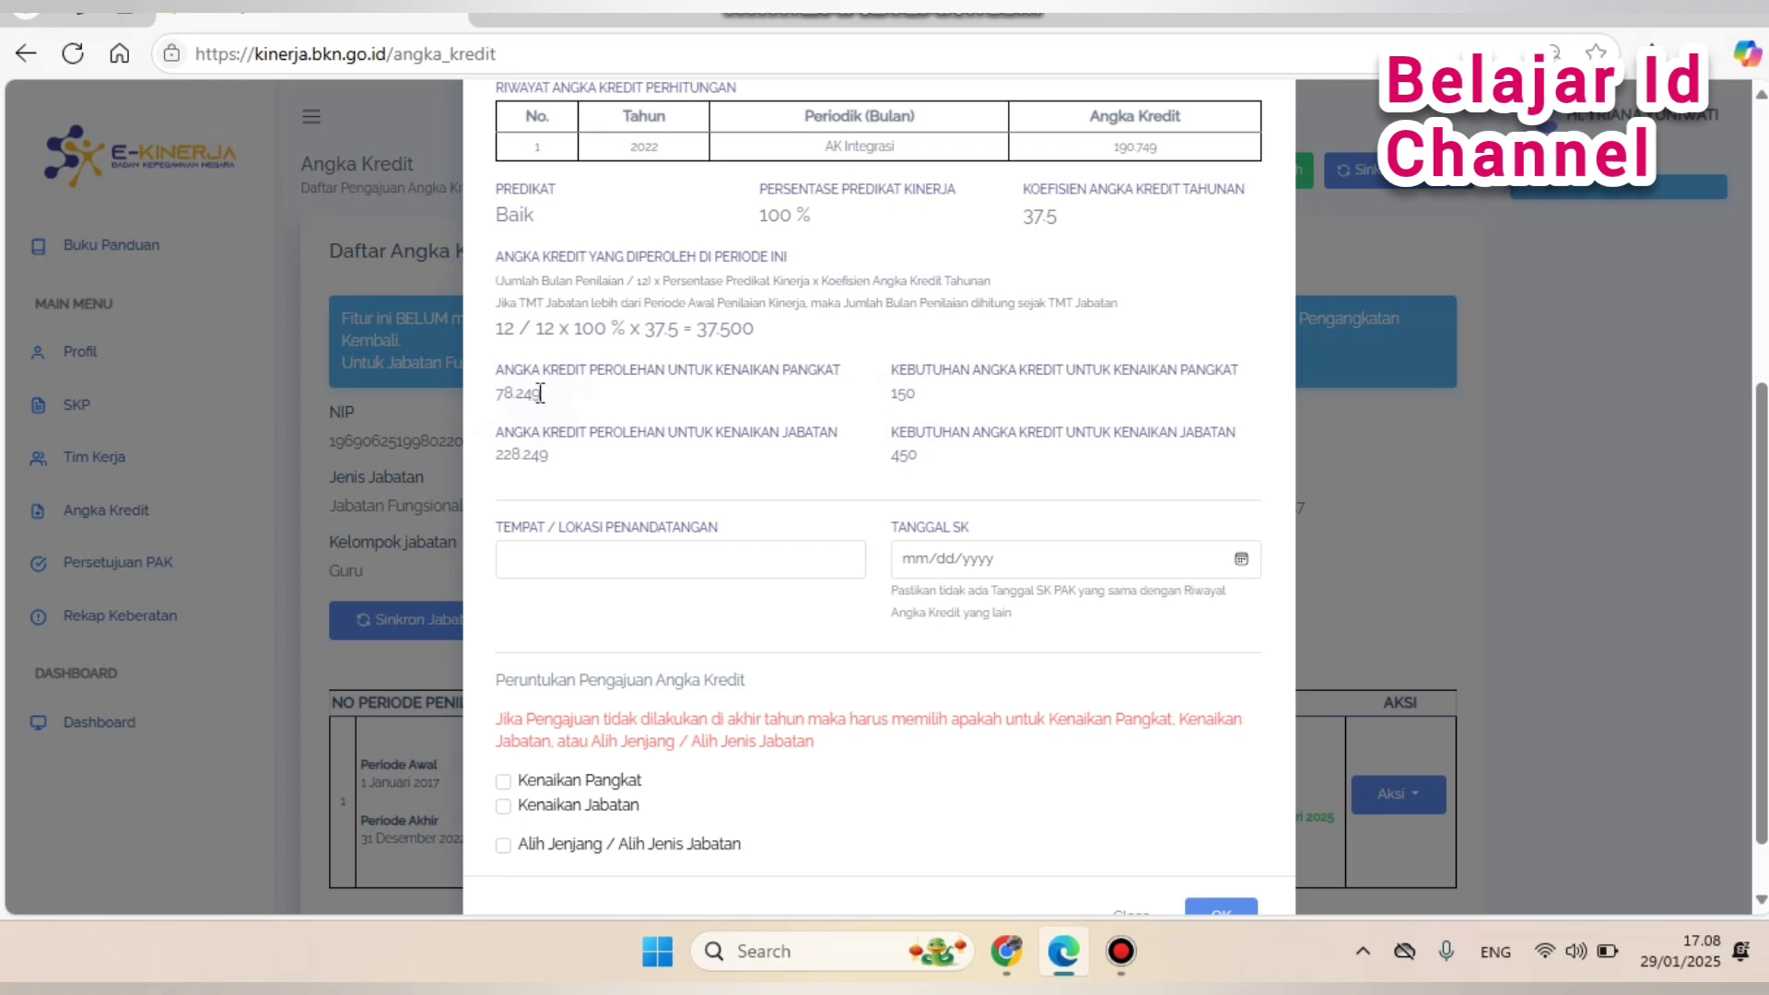
pyautogui.moveTo(542, 395); pyautogui.dragTo(477, 408)
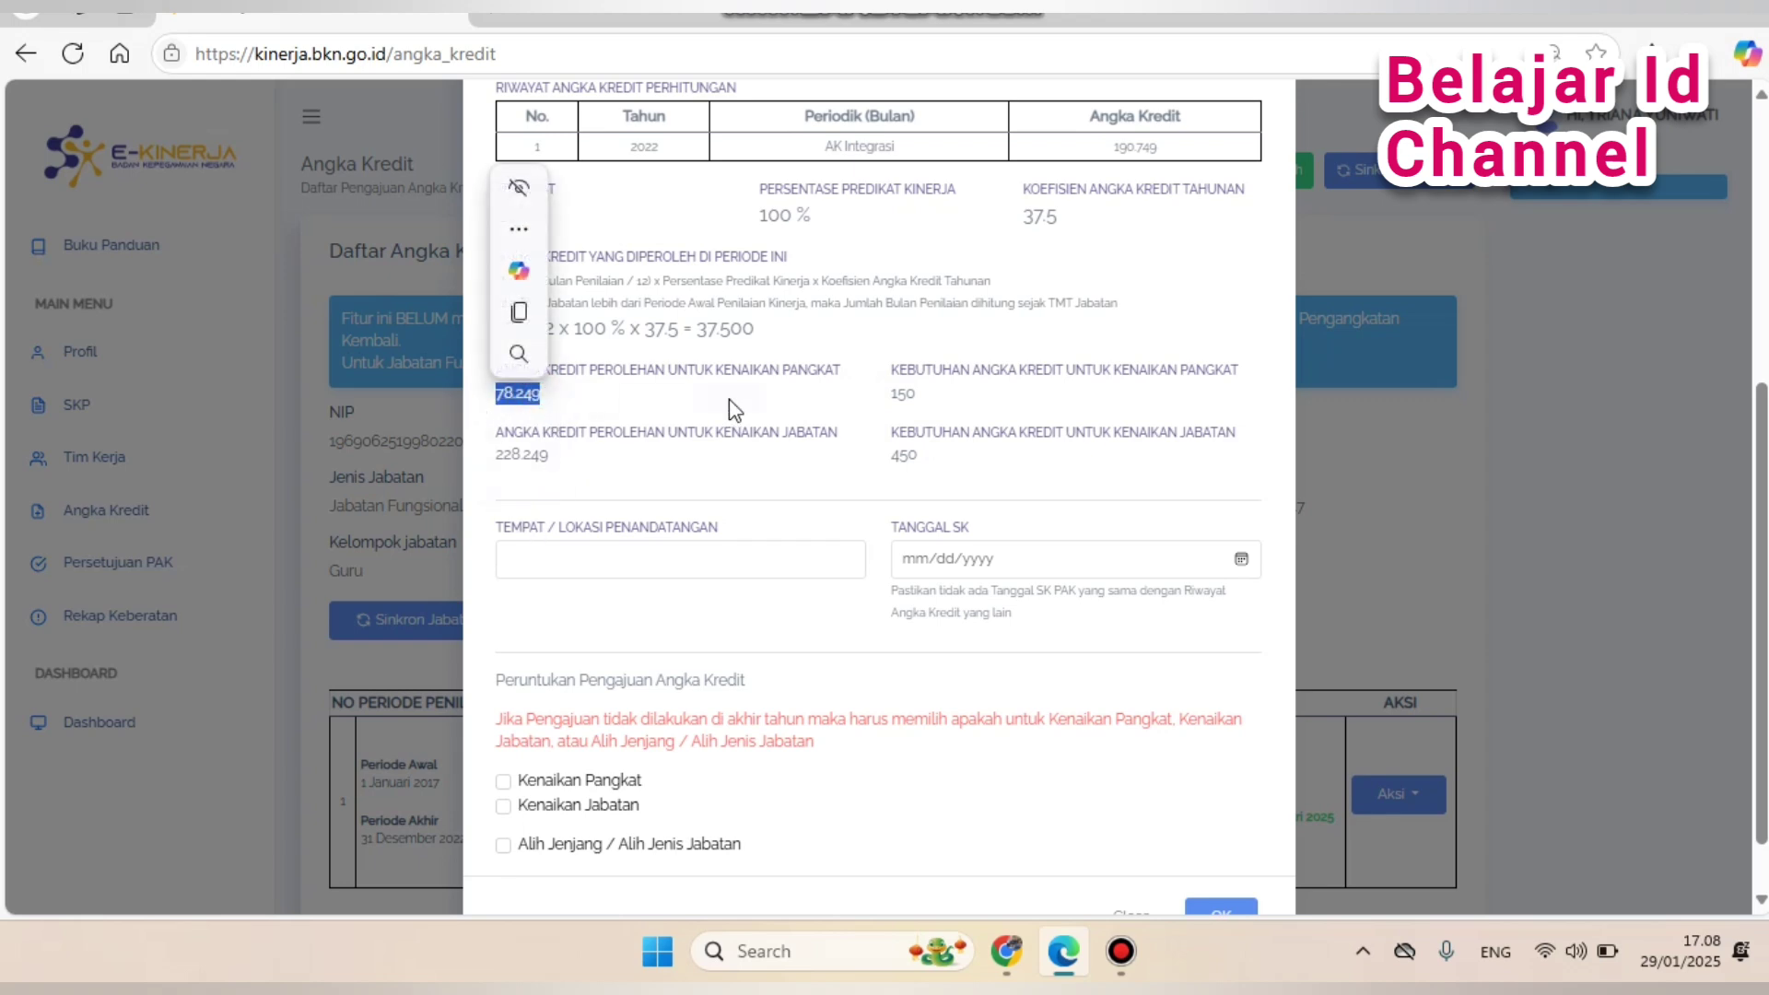
pyautogui.click(949, 472)
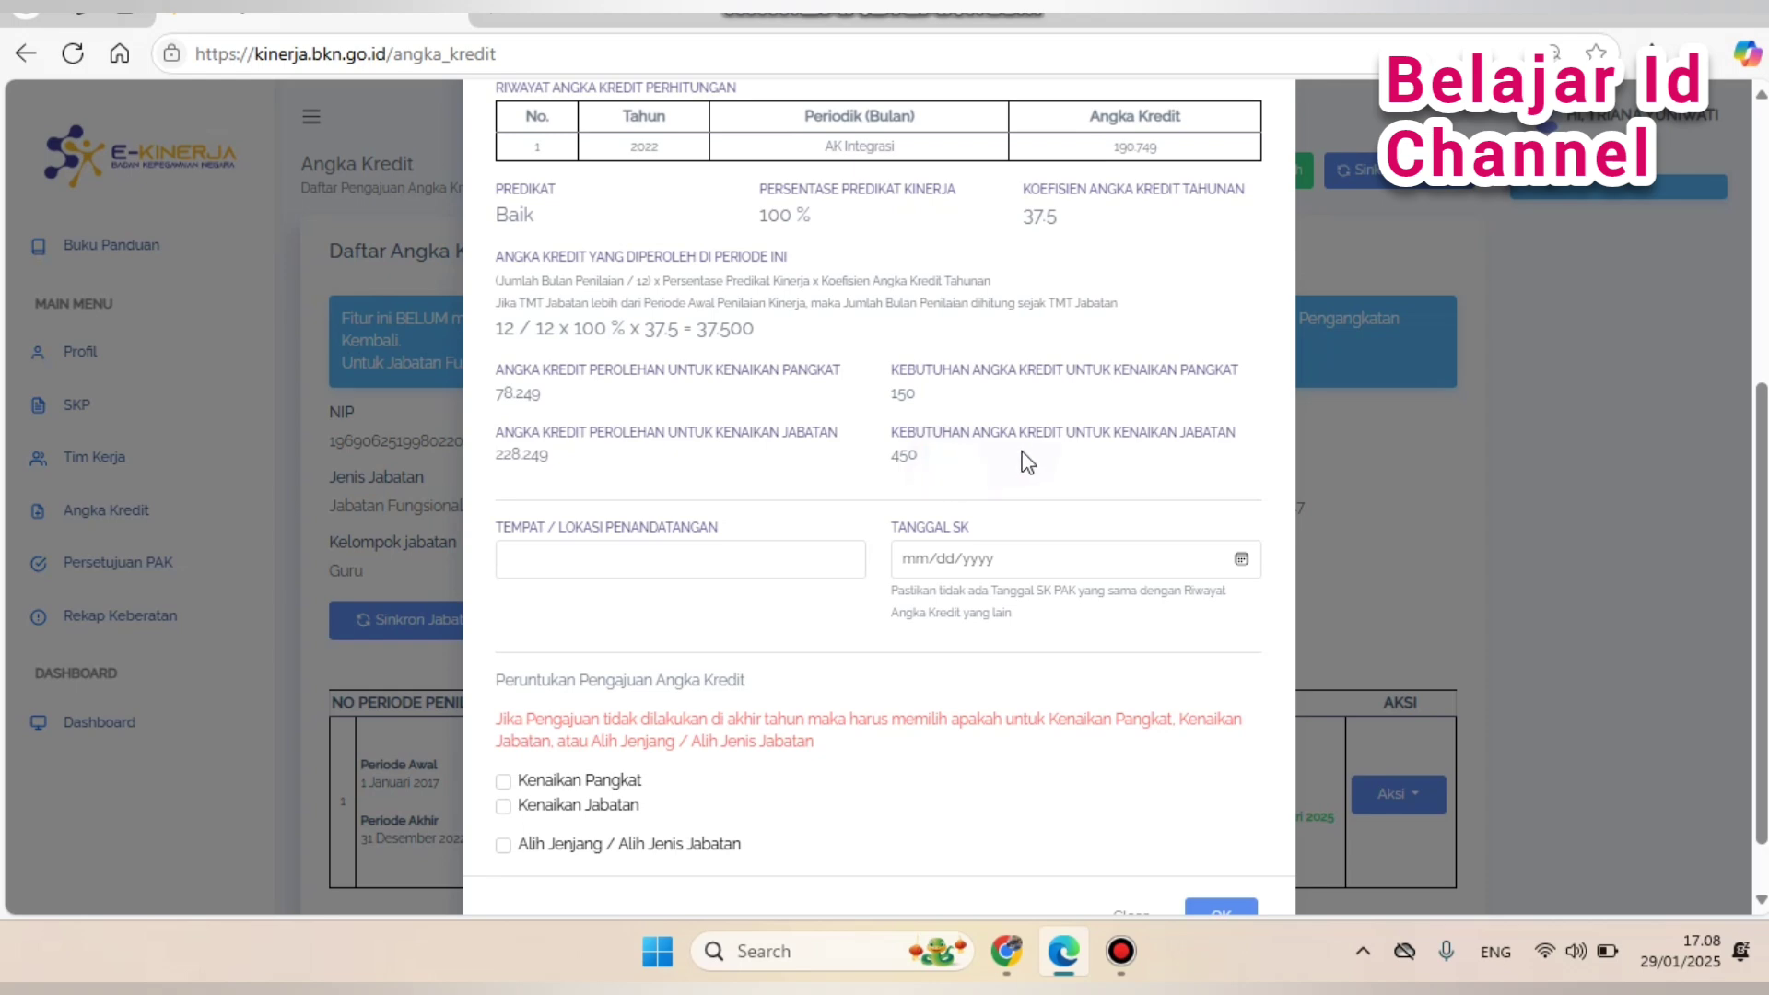
pyautogui.click(919, 457)
pyautogui.doubleClick(907, 457)
pyautogui.click(966, 480)
# Set the signing location to Kotabumi and the Tanggal SK to 01/02/2025.
pyautogui.click(552, 567)
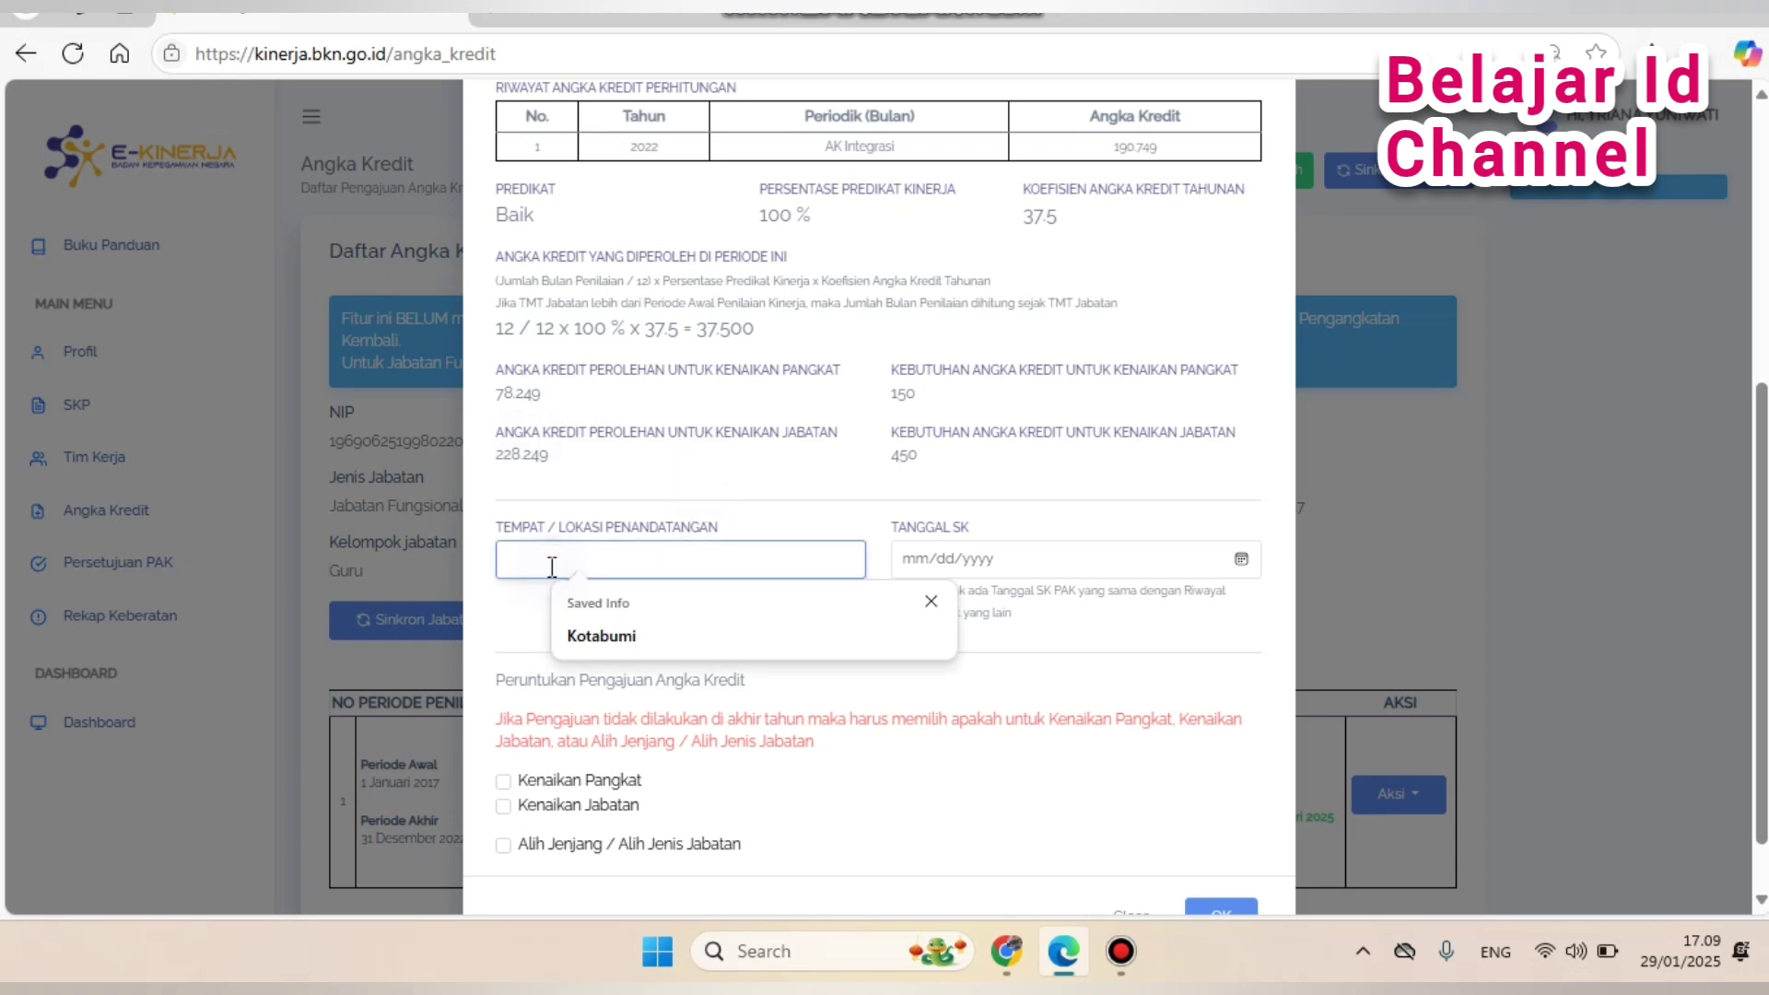
pyautogui.click(583, 638)
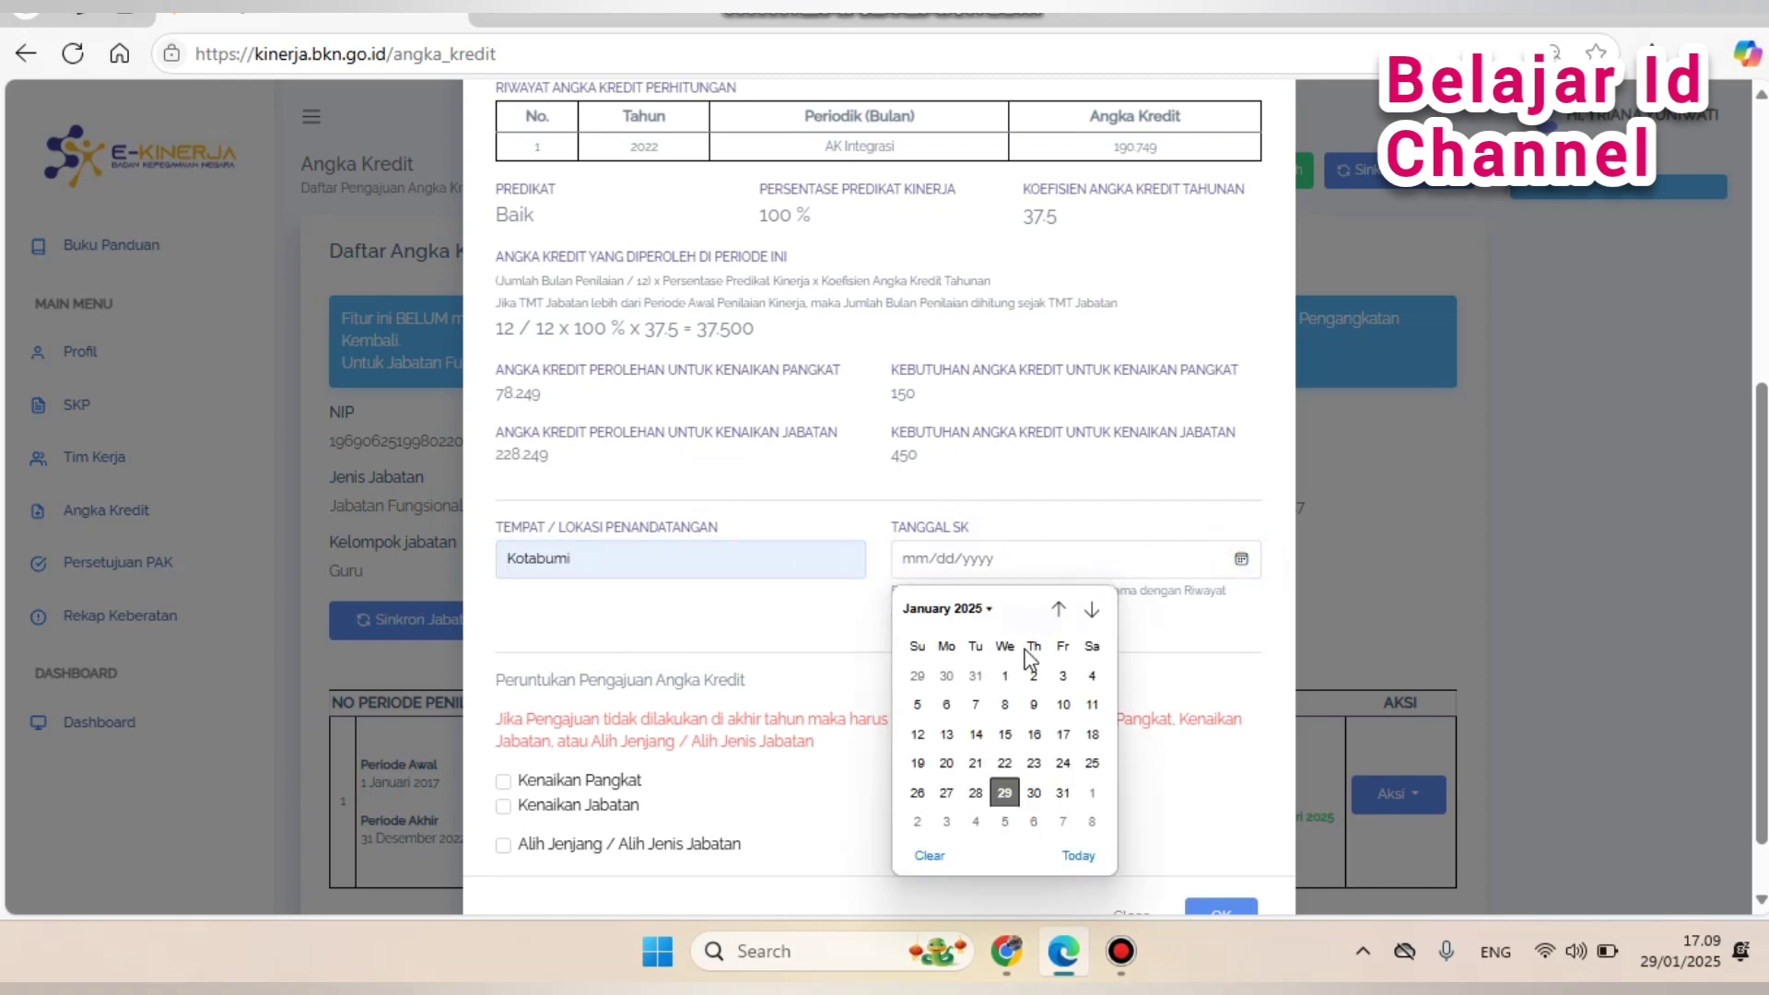
pyautogui.click(1030, 682)
# Try to submit the PAK marked for both Kenaikan Pangkat and Kenaikan Jabatan.
pyautogui.scroll(-1, 1035, 530)
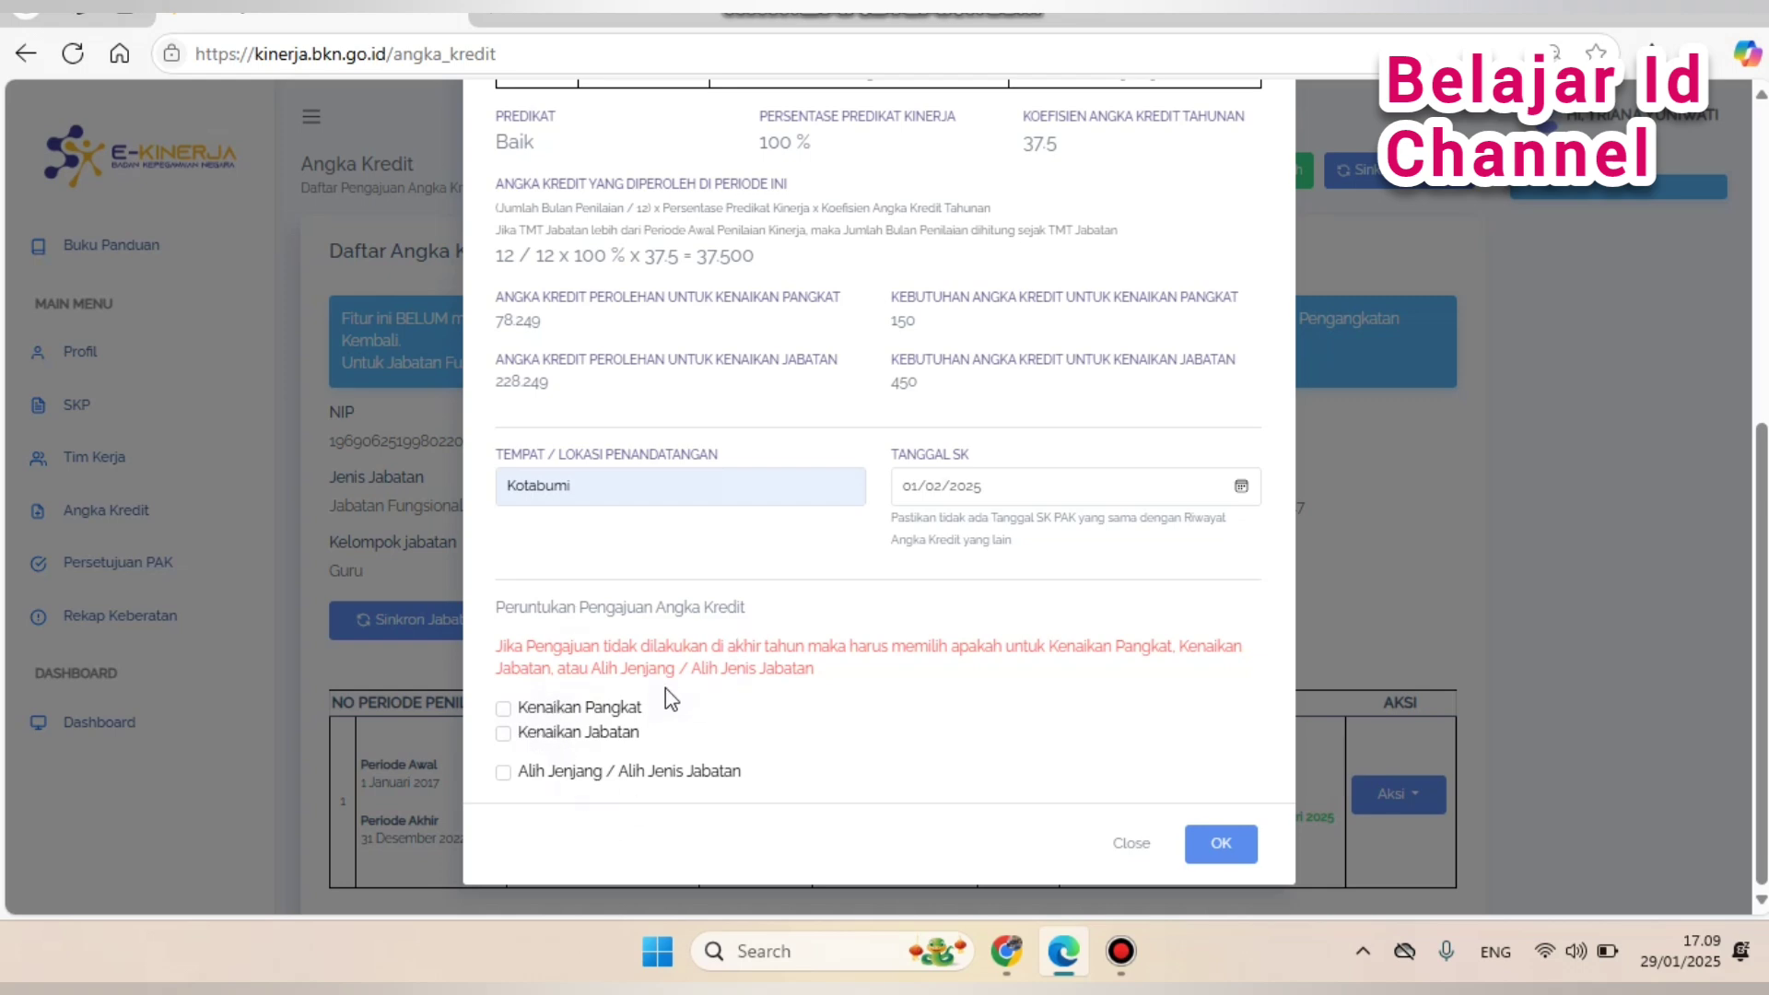
pyautogui.click(581, 712)
pyautogui.click(579, 738)
pyautogui.click(1214, 842)
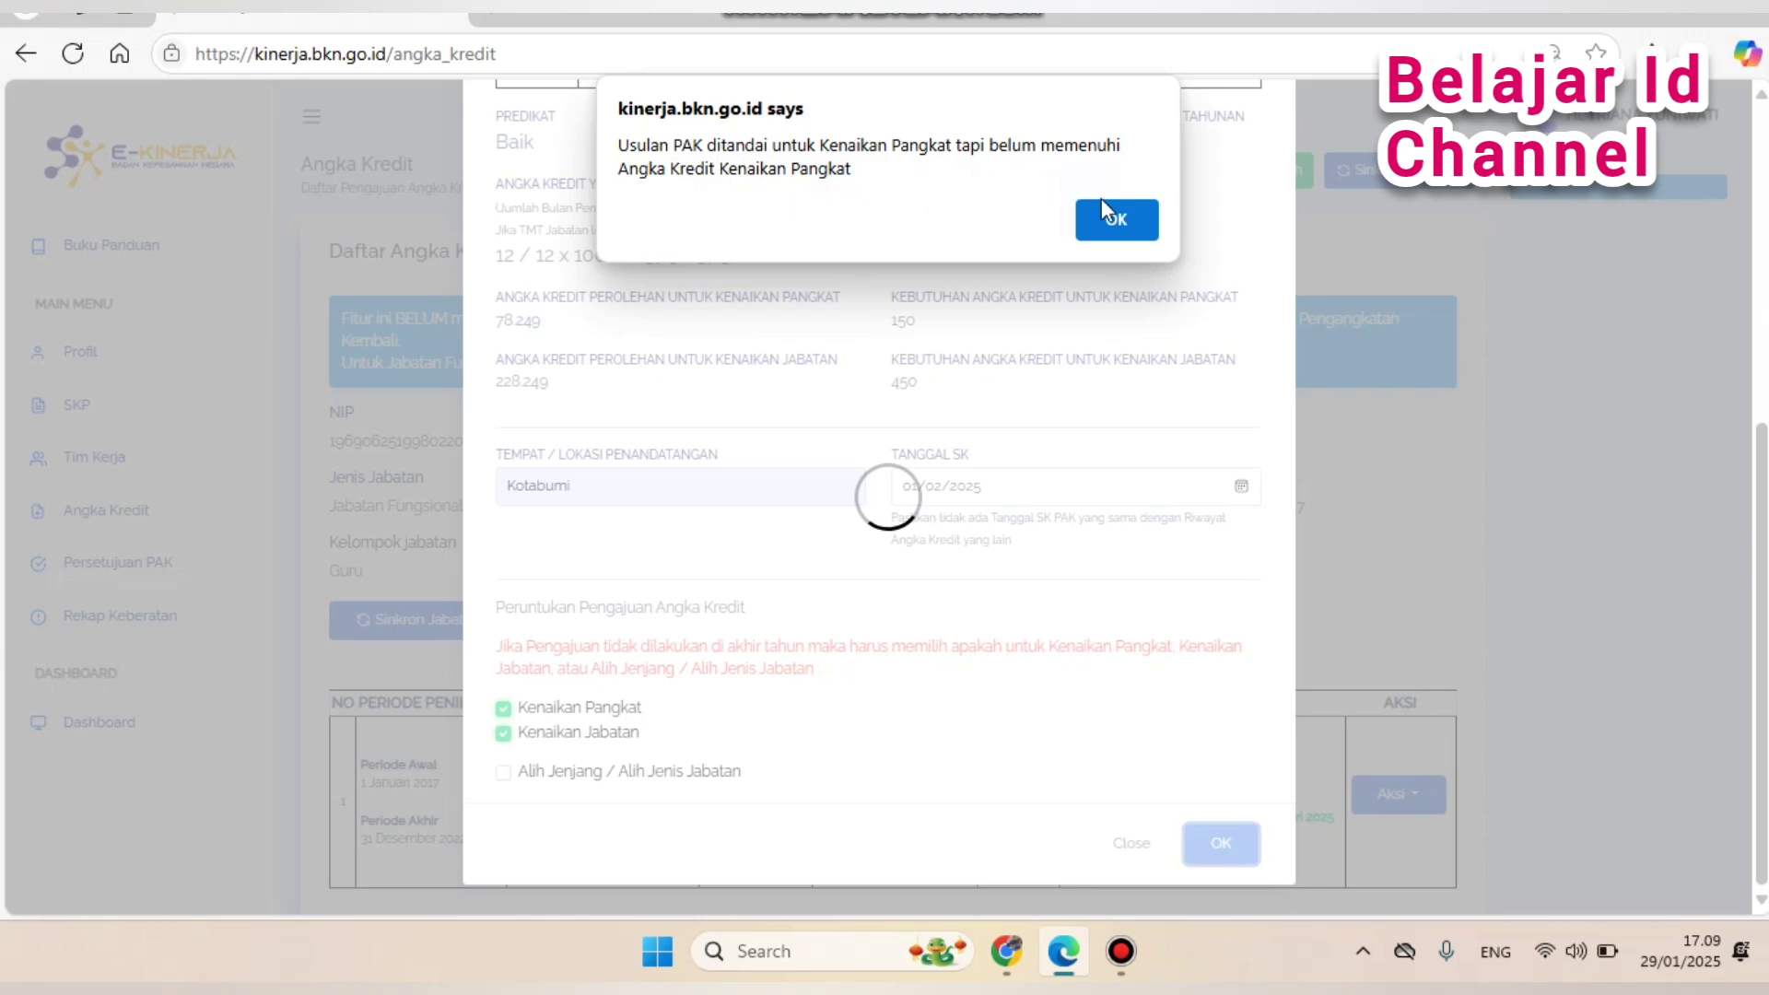
pyautogui.click(1118, 219)
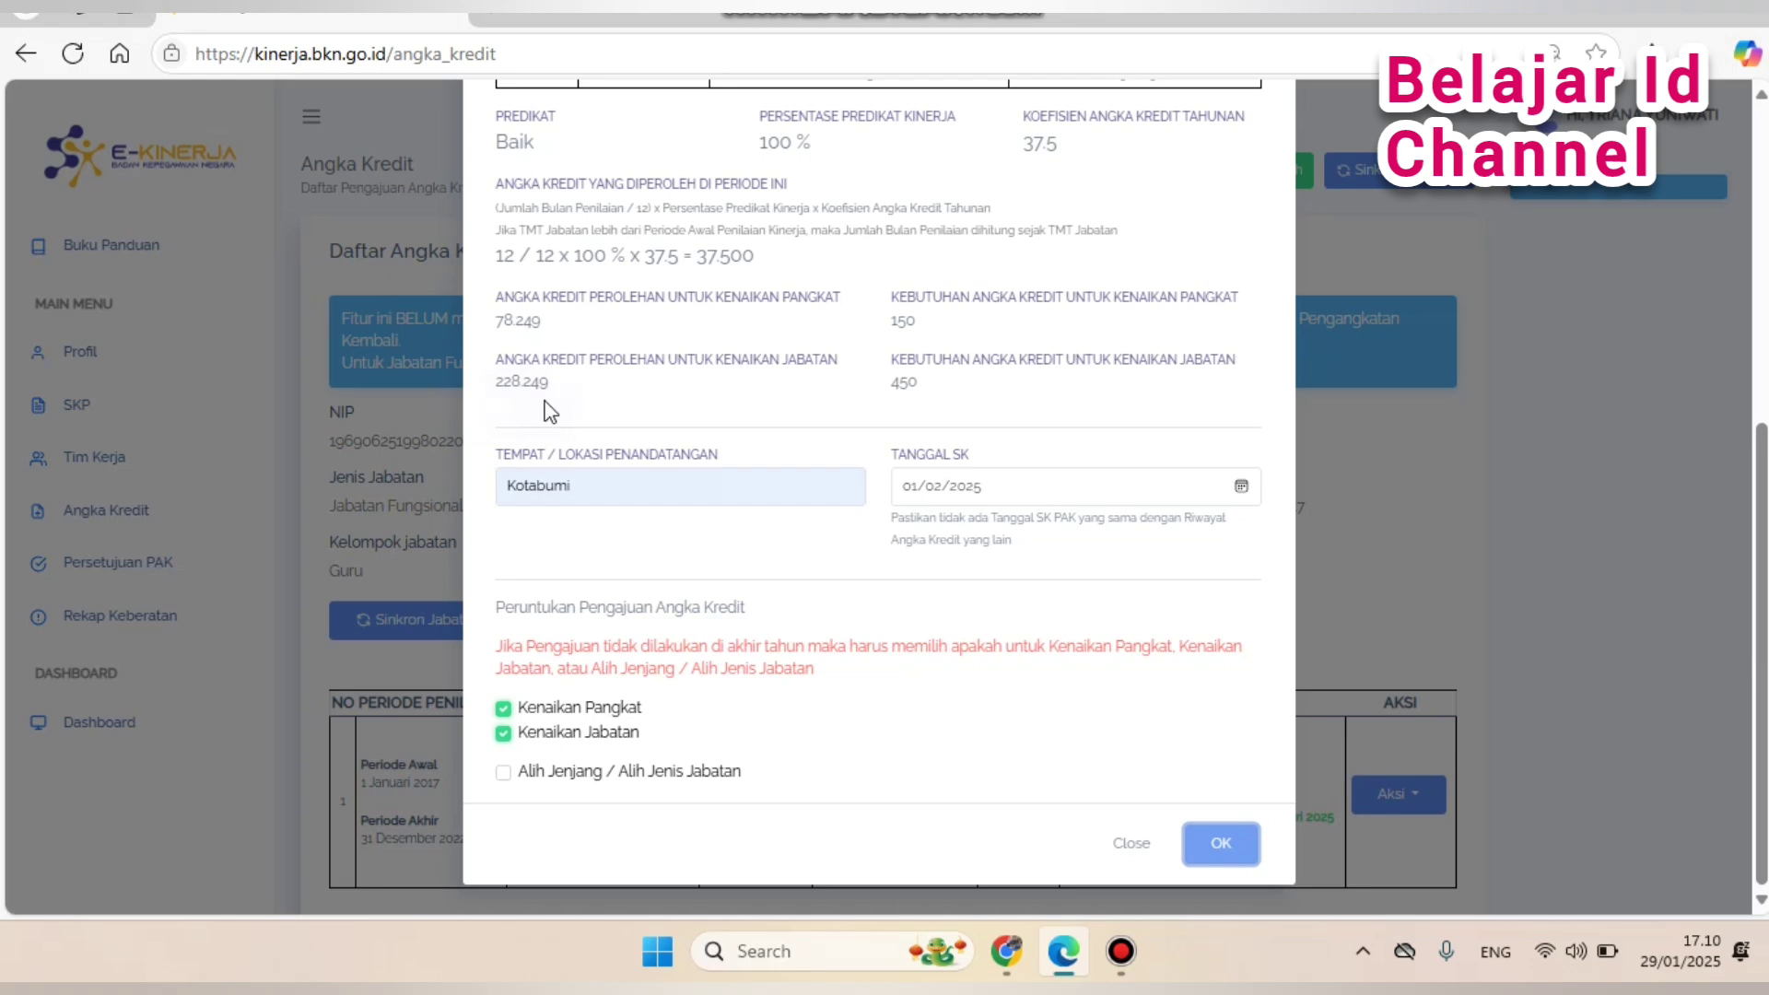
# Clear the Kenaikan Pangkat and Kenaikan Jabatan purposes and save the new PAK.
pyautogui.click(503, 709)
pyautogui.click(503, 733)
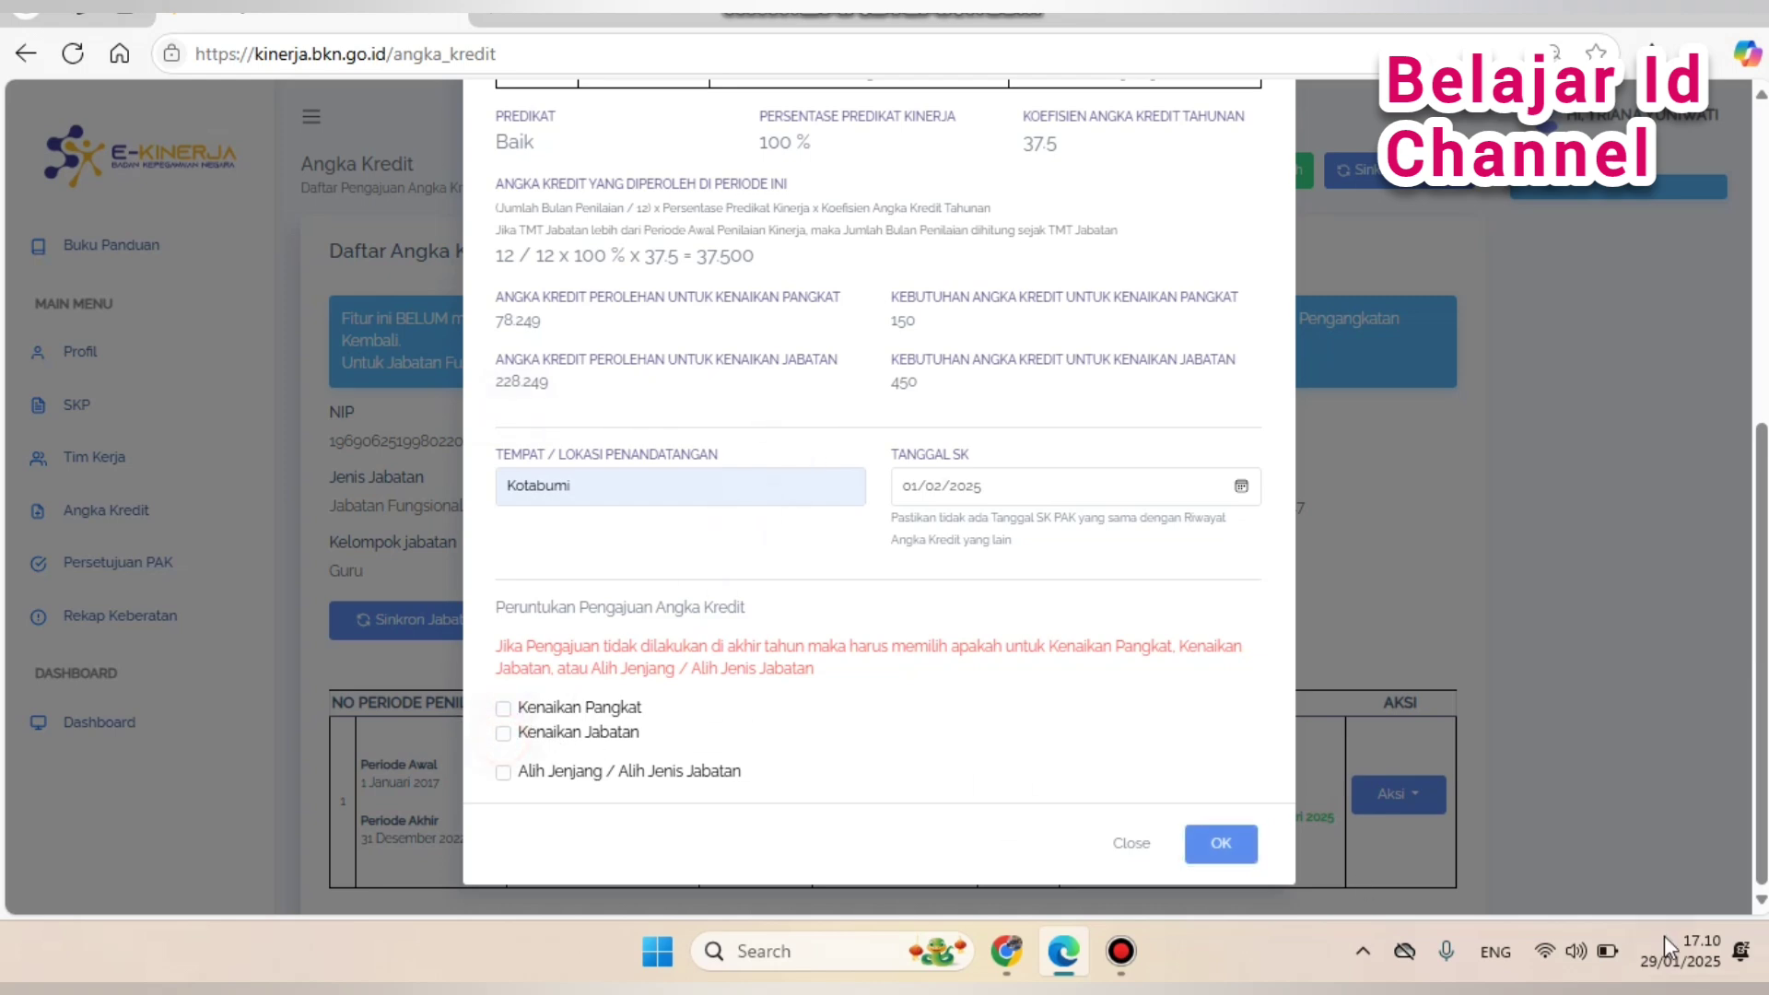
pyautogui.click(1228, 844)
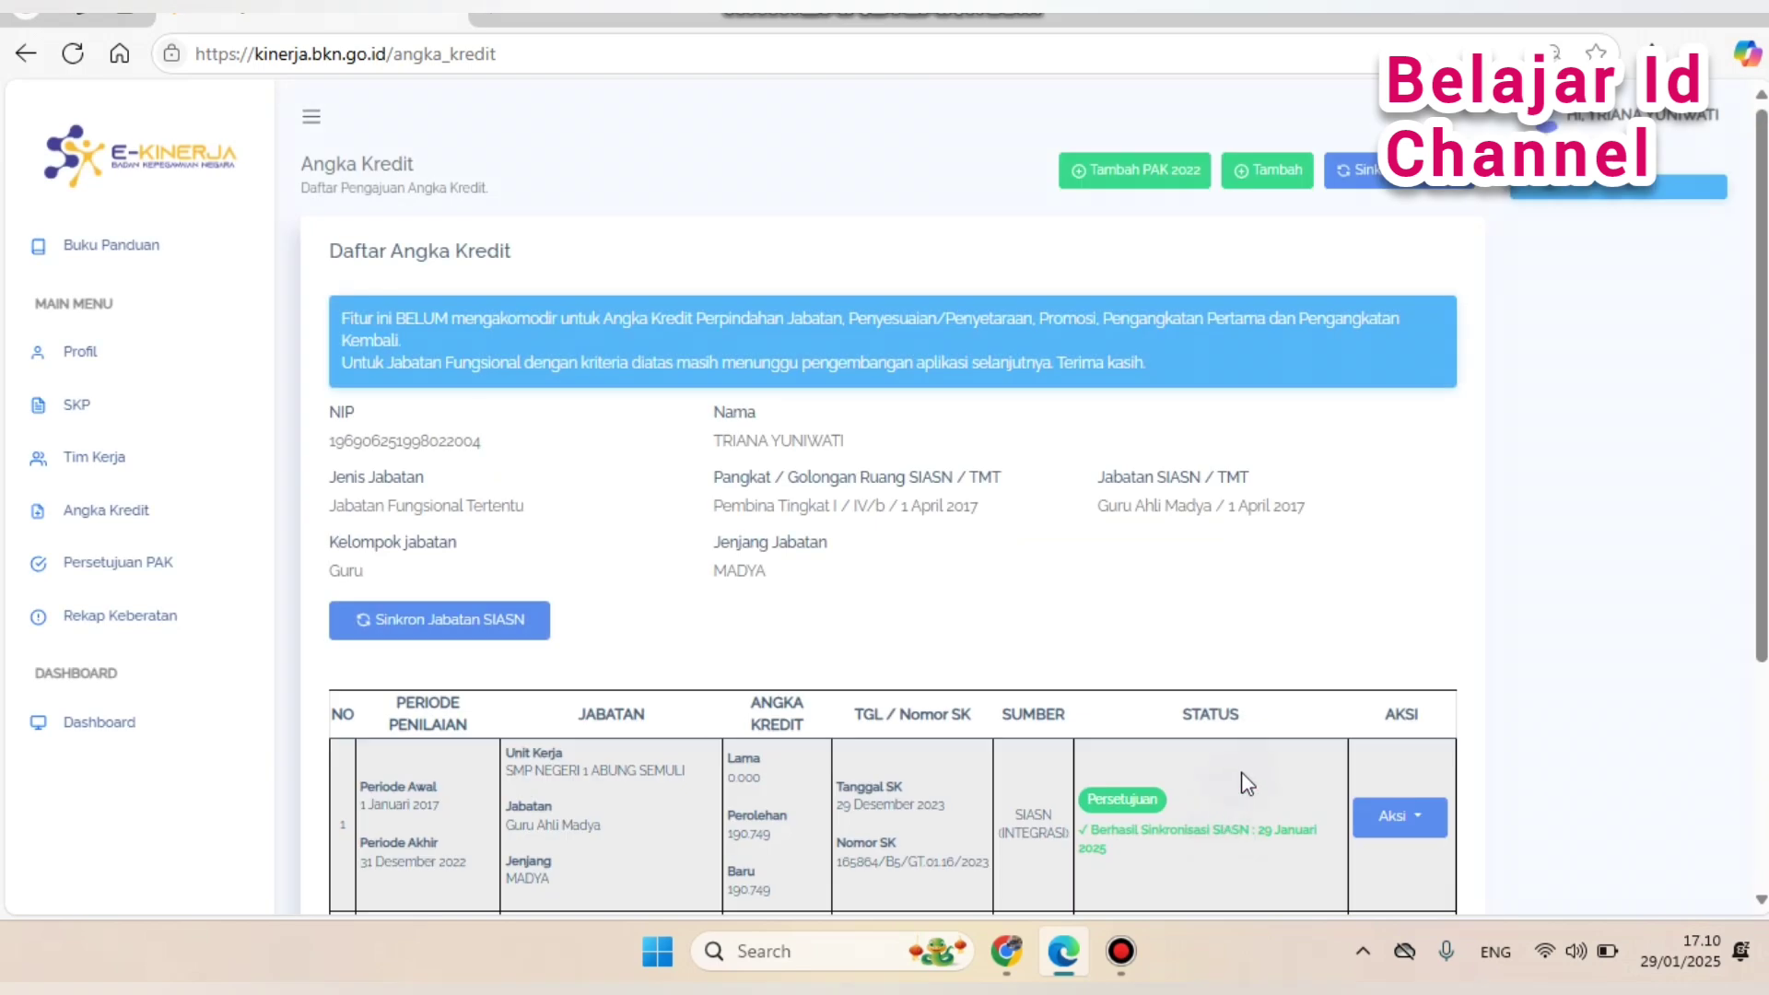
# Generate the PAK preview for the draft entry covering 1 Januari–31 Desember 2023.
pyautogui.scroll(-3, 1244, 786)
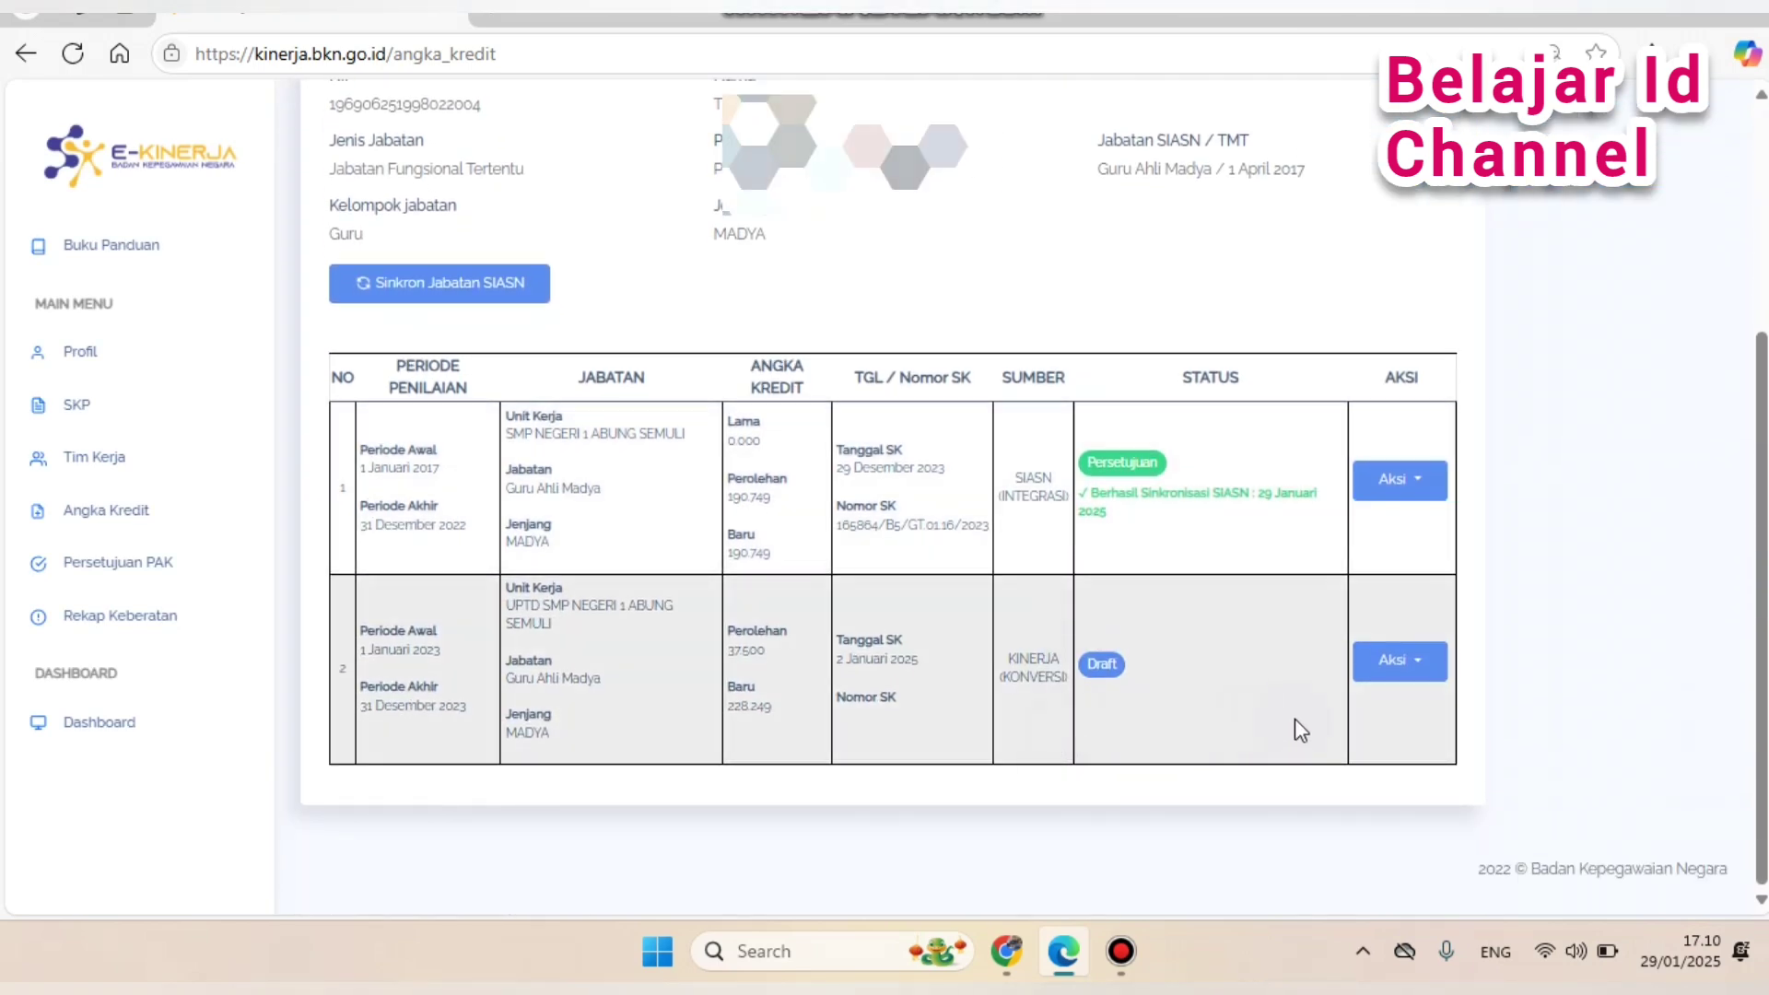
pyautogui.click(1429, 671)
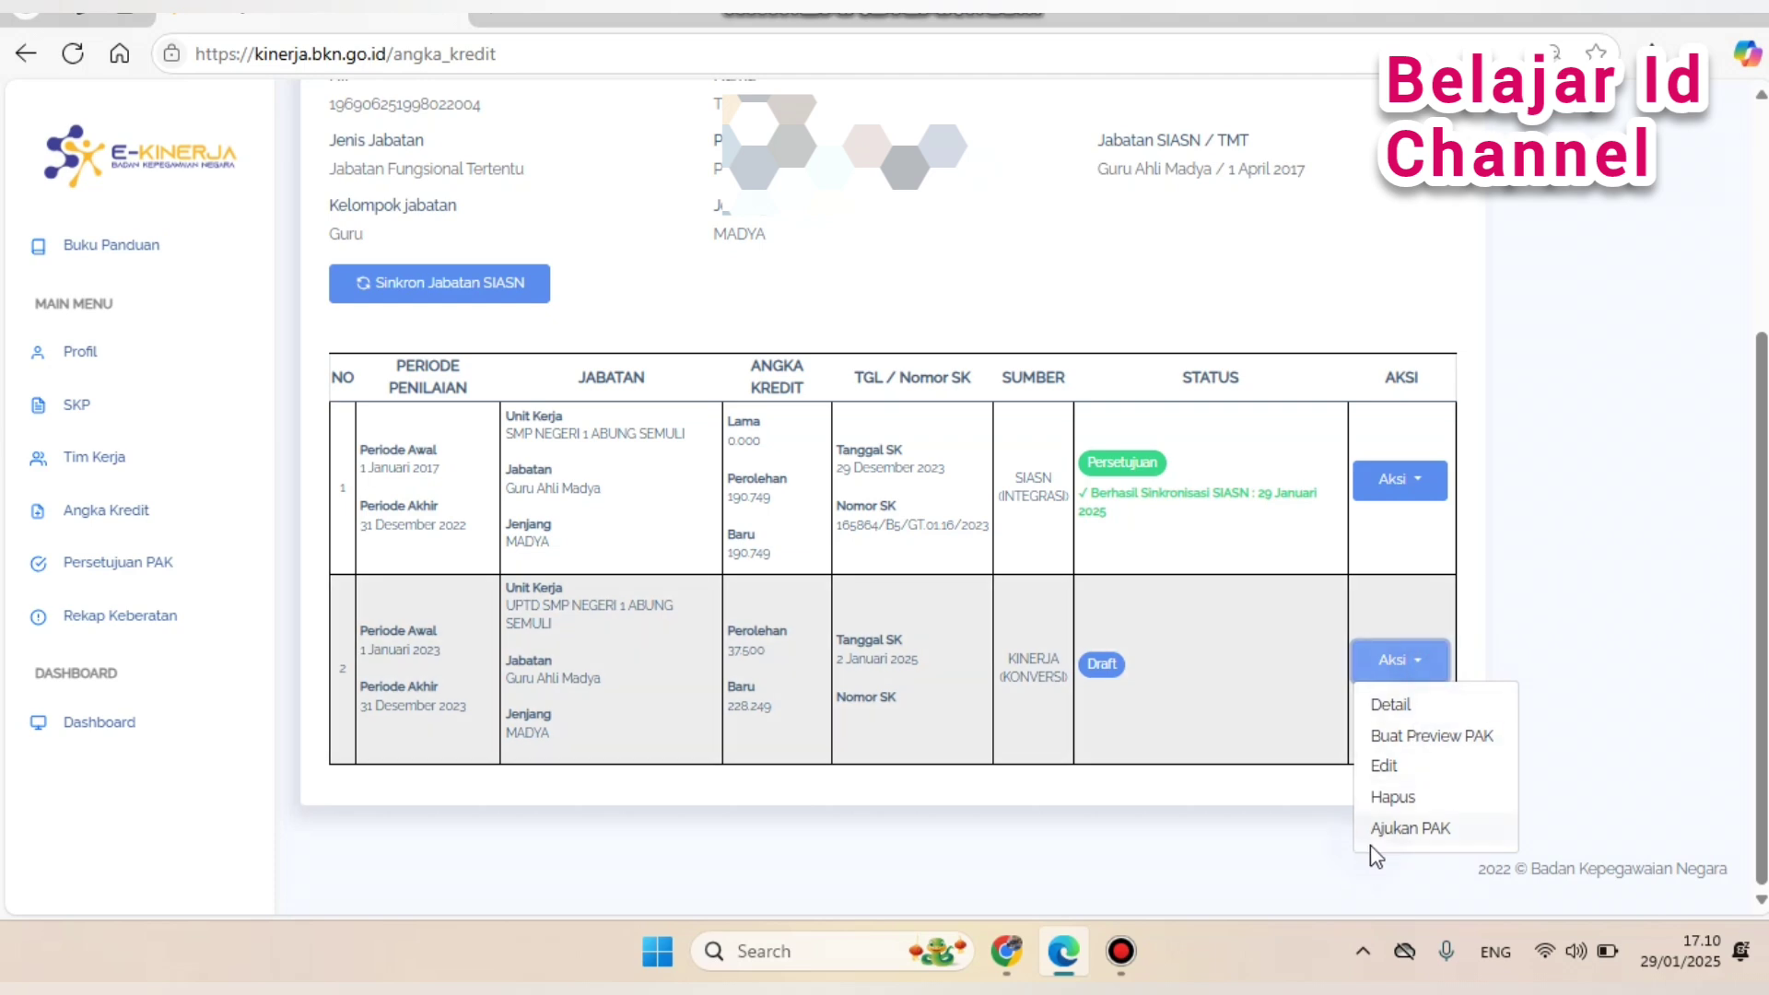
pyautogui.click(1434, 736)
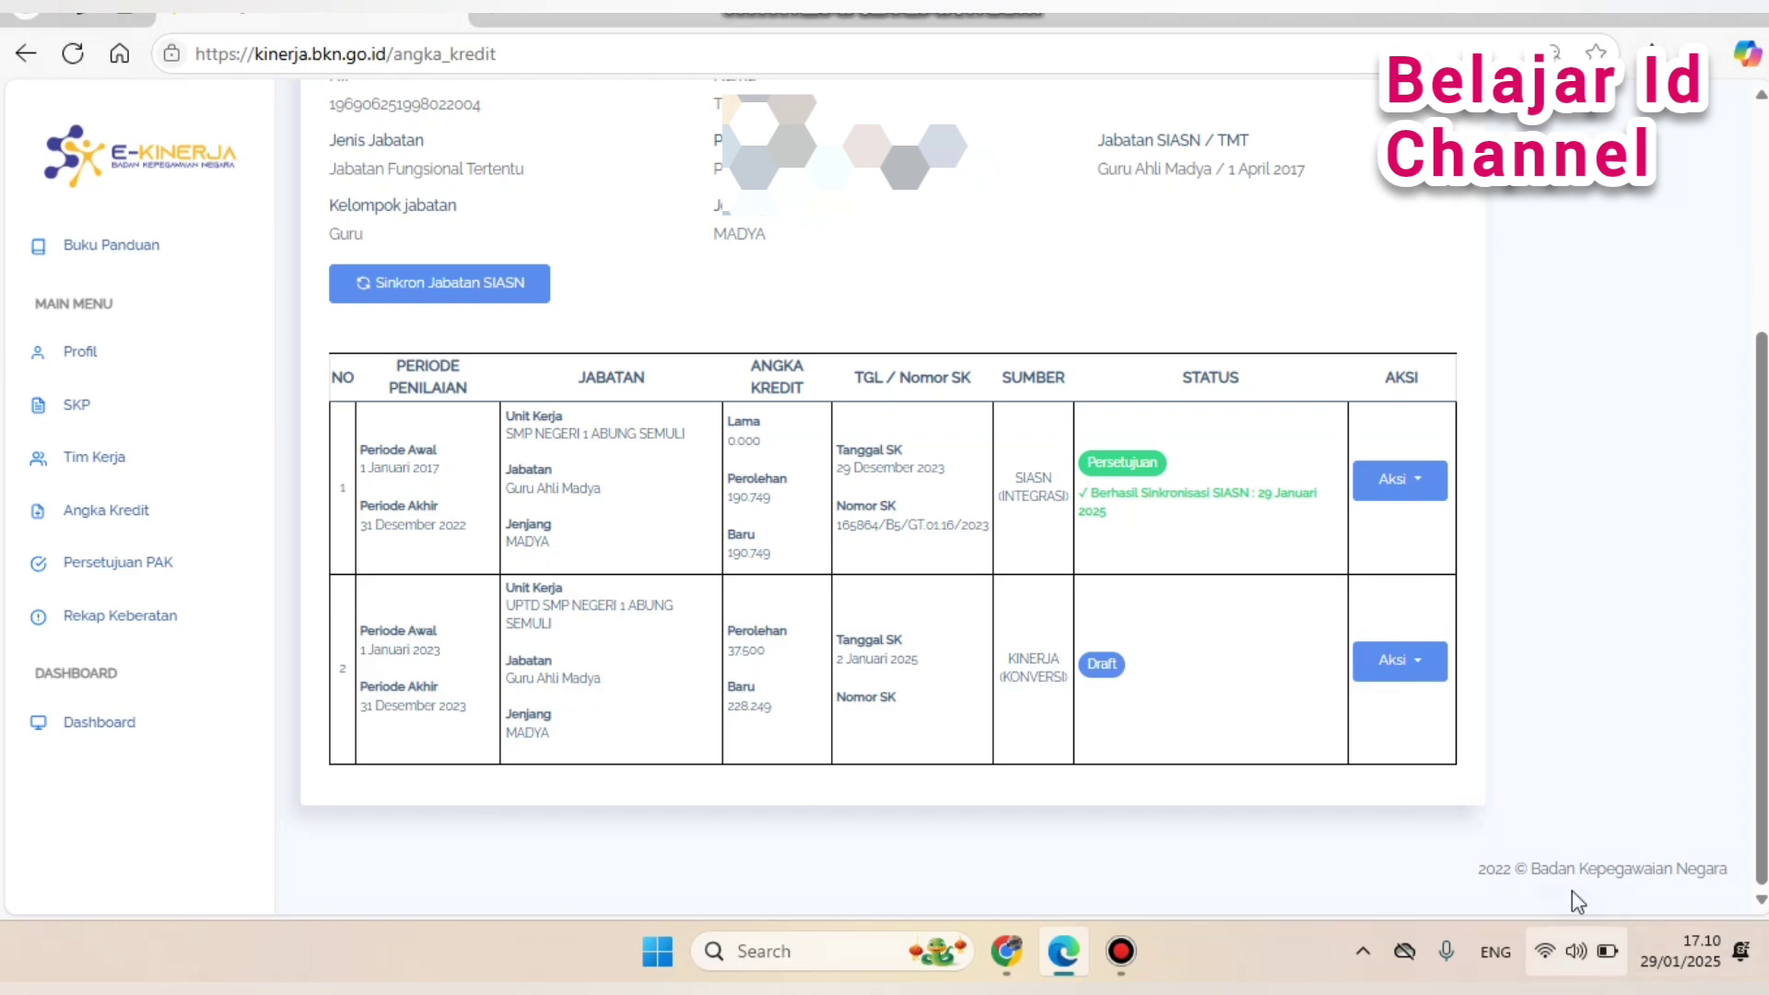
pyautogui.click(1434, 661)
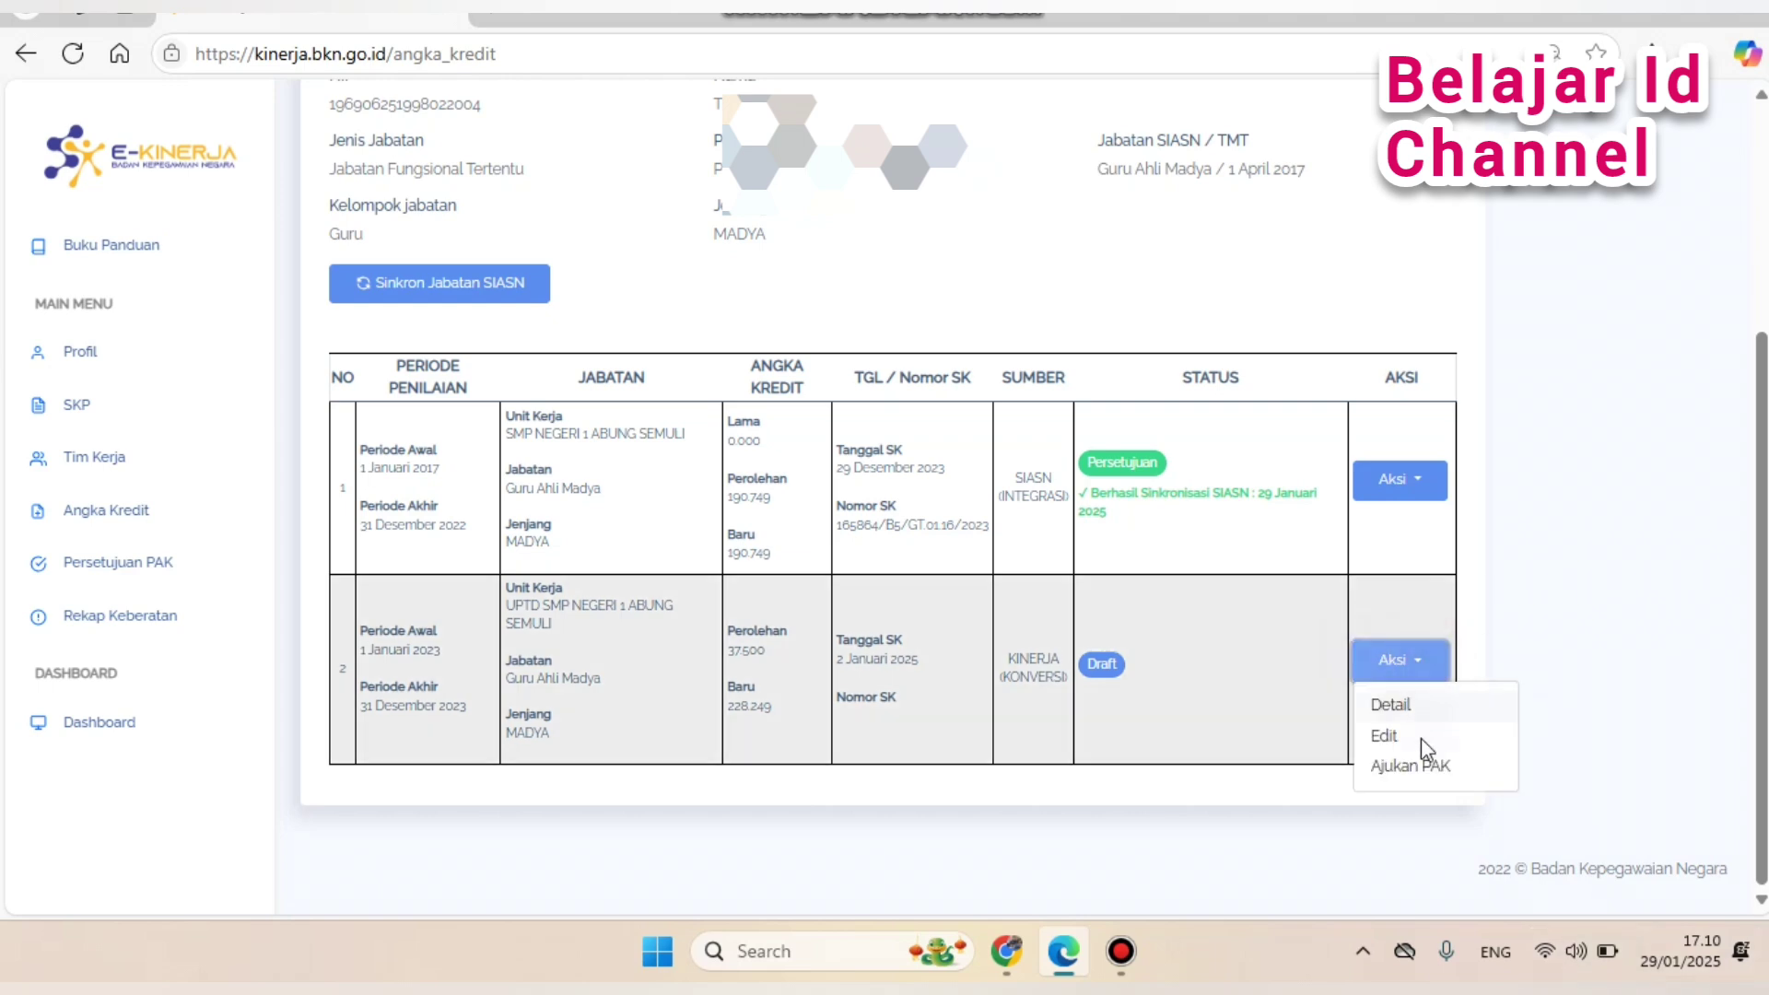
pyautogui.click(1419, 663)
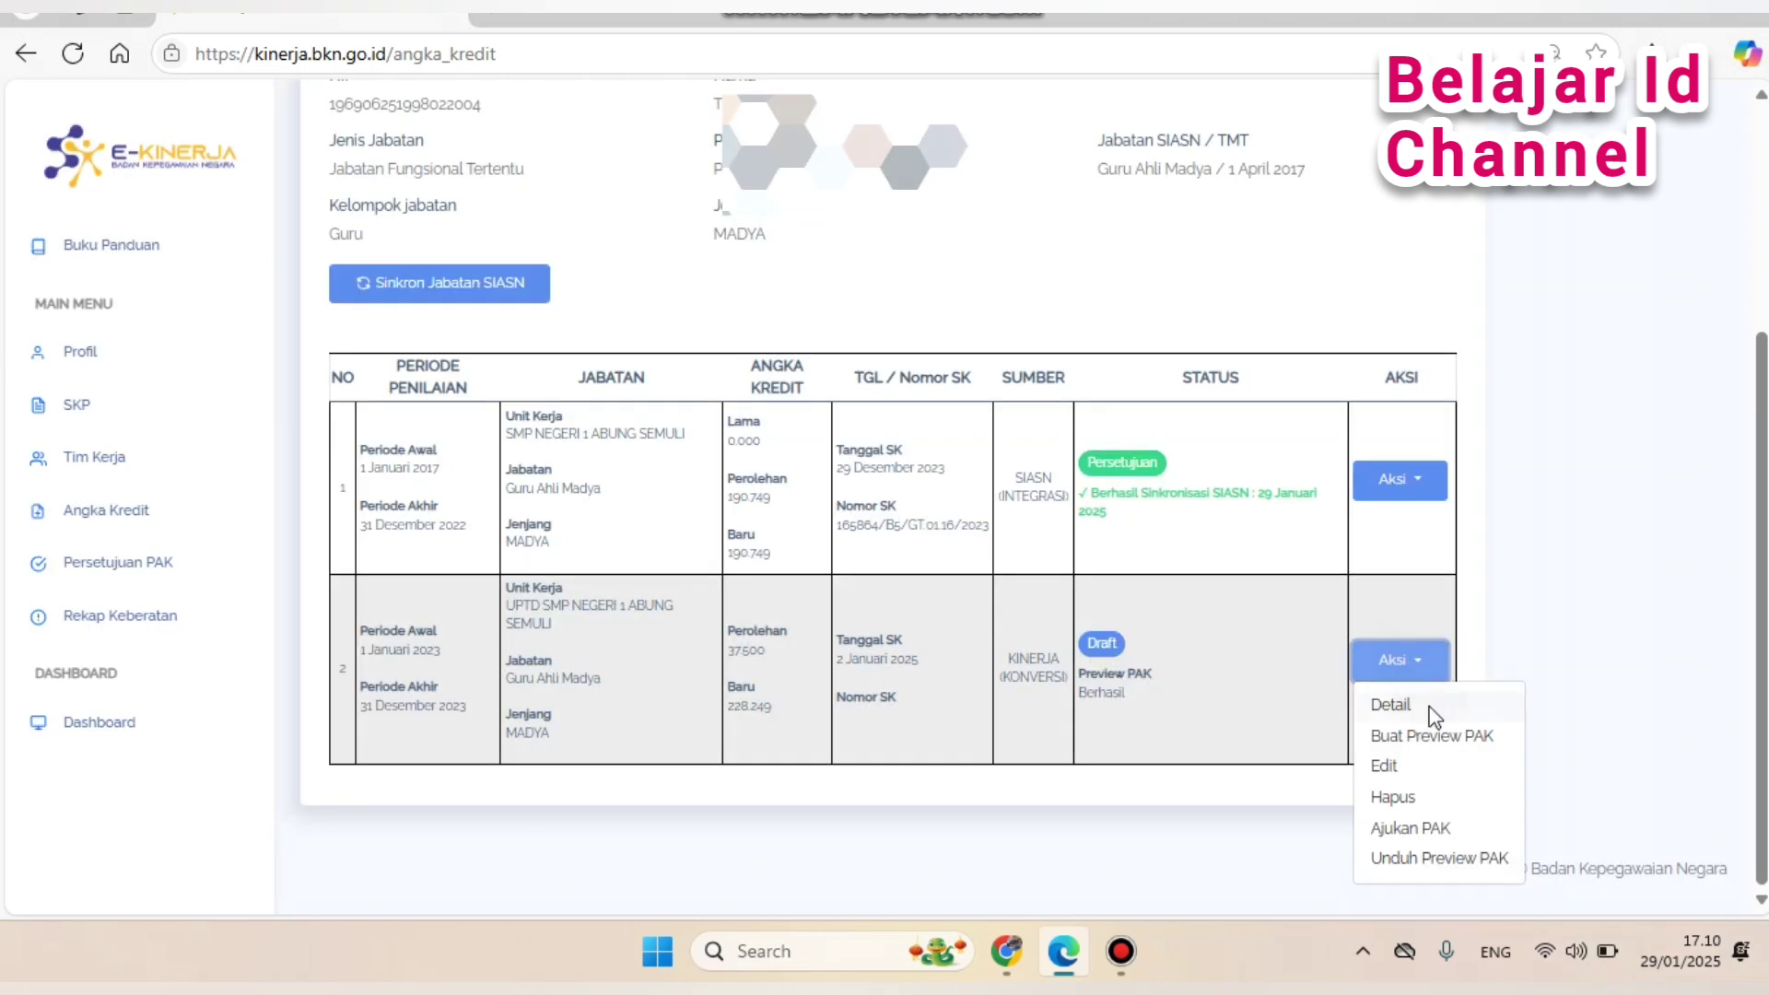
pyautogui.click(1422, 738)
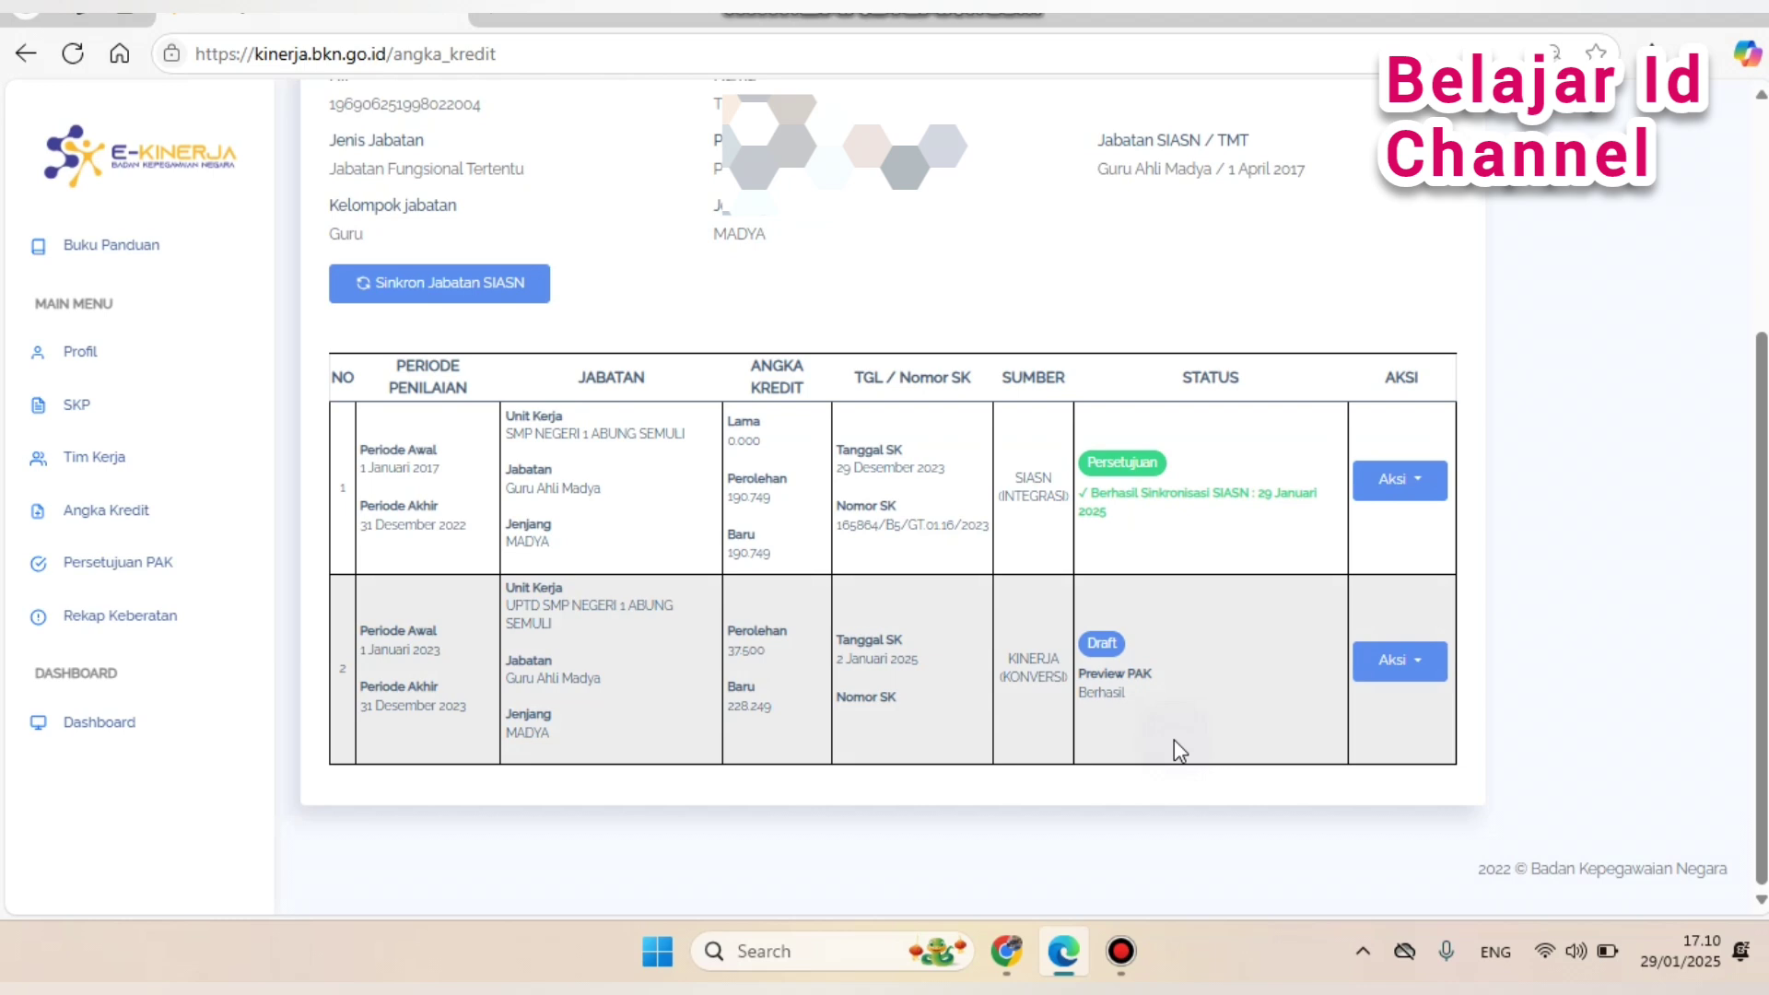
# Open the preview PAK of the 2023 draft entry and review its conversion and accumulation pages, including the Nomor line, then close it.
pyautogui.click(1420, 663)
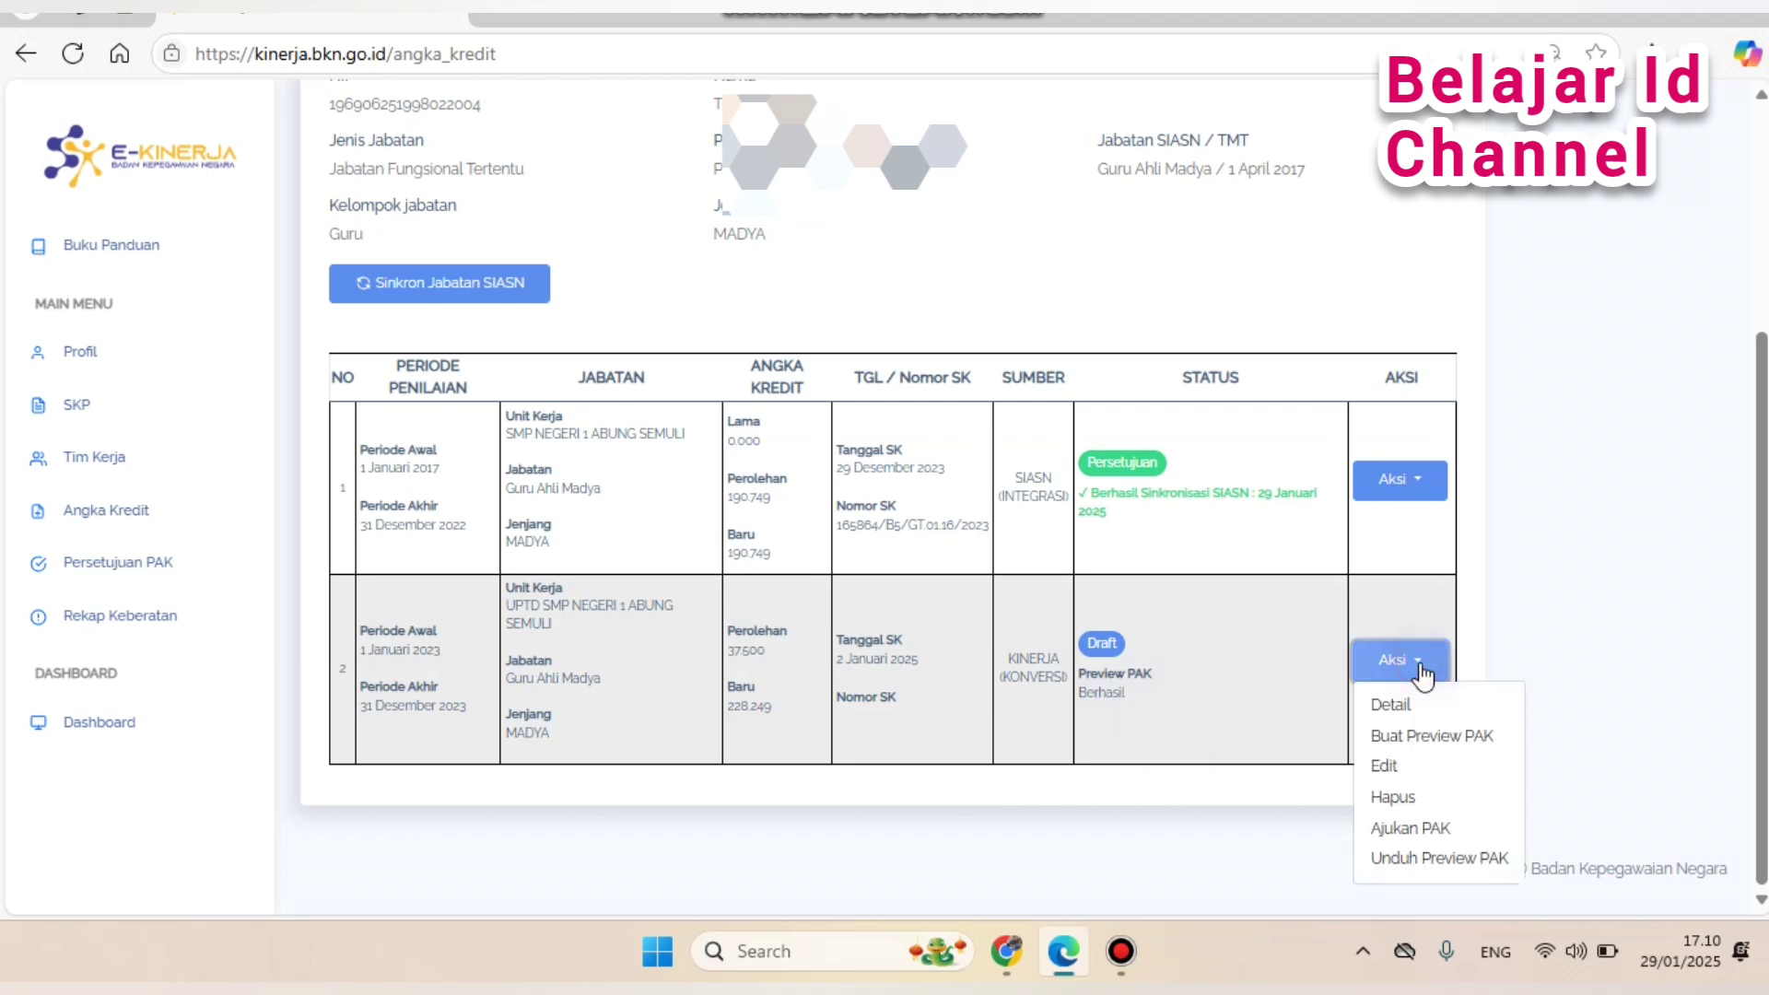
pyautogui.click(1435, 859)
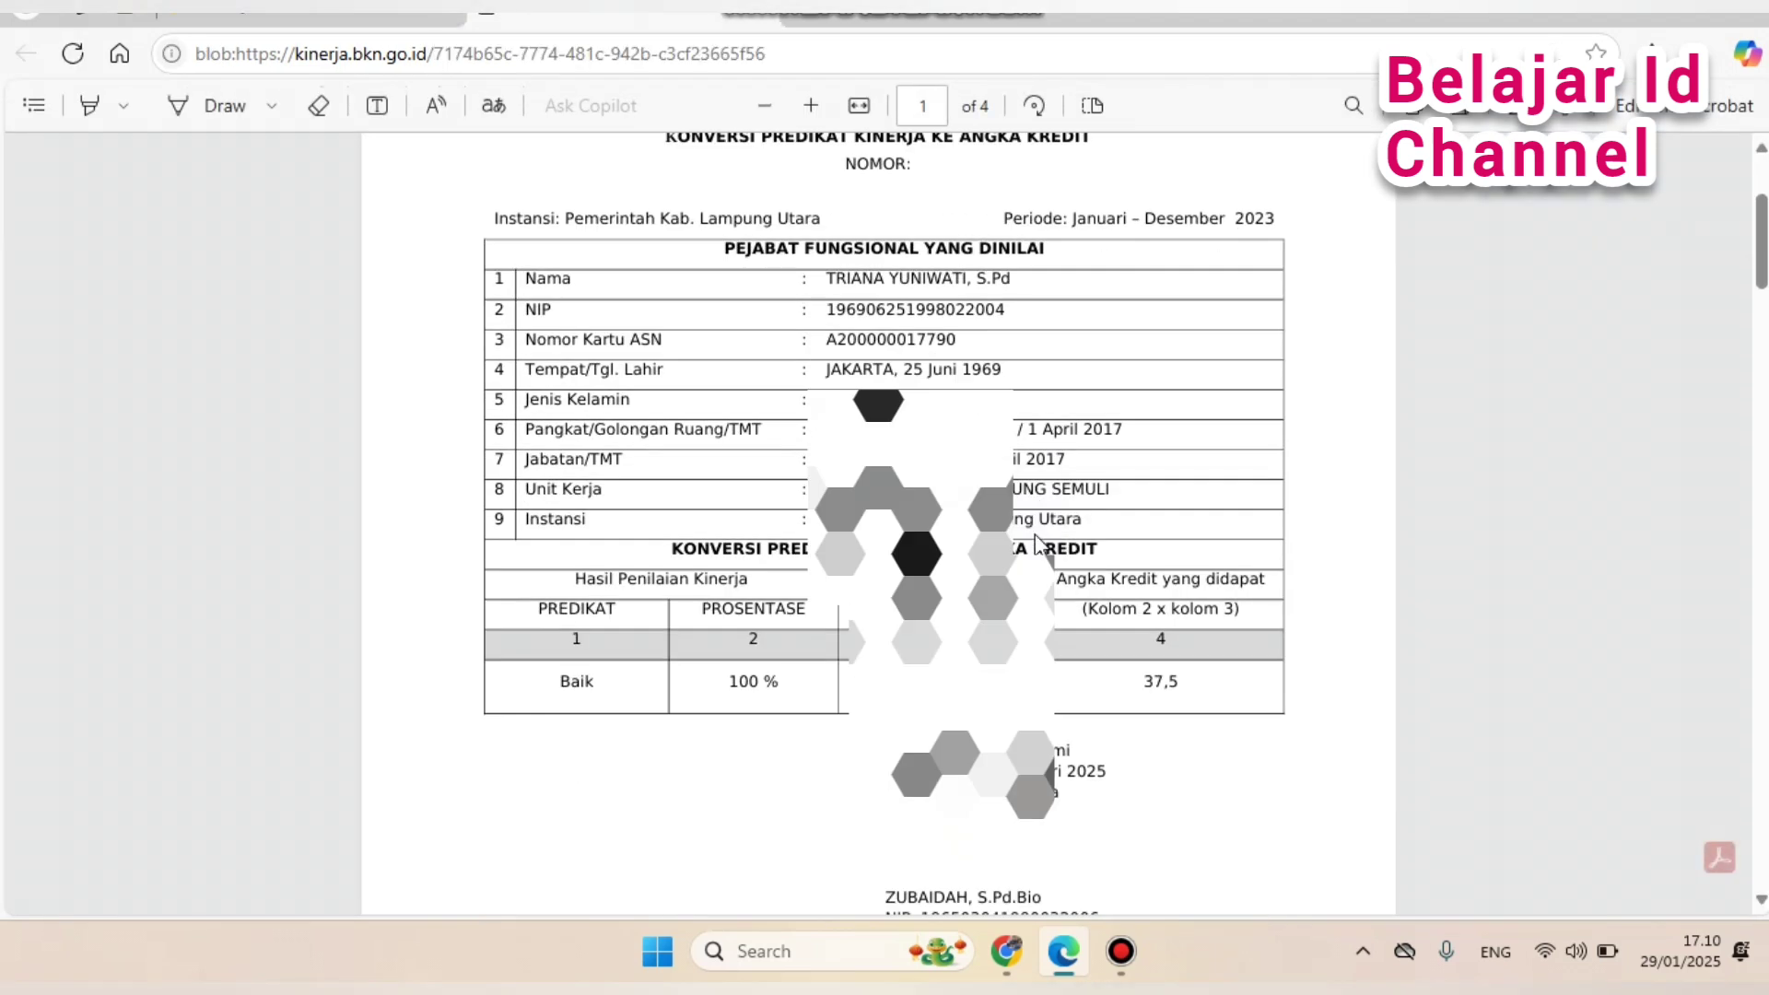
pyautogui.scroll(-10, 1037, 541)
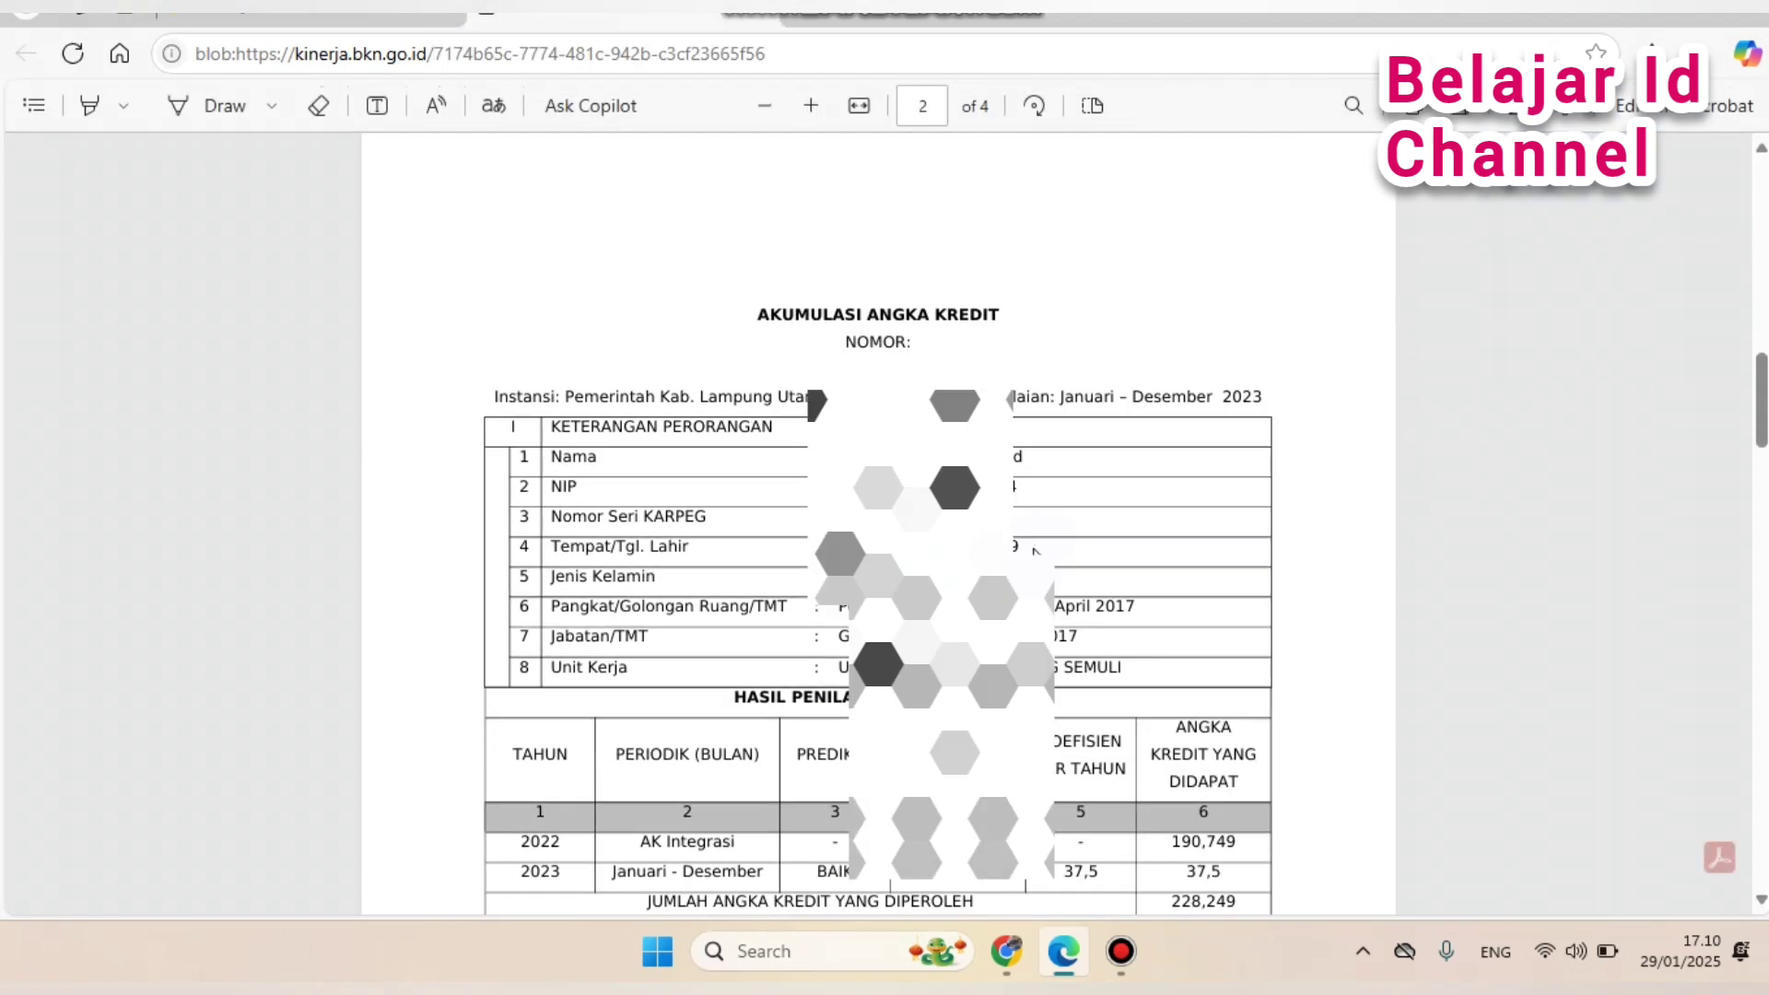
pyautogui.scroll(7, 880, 525)
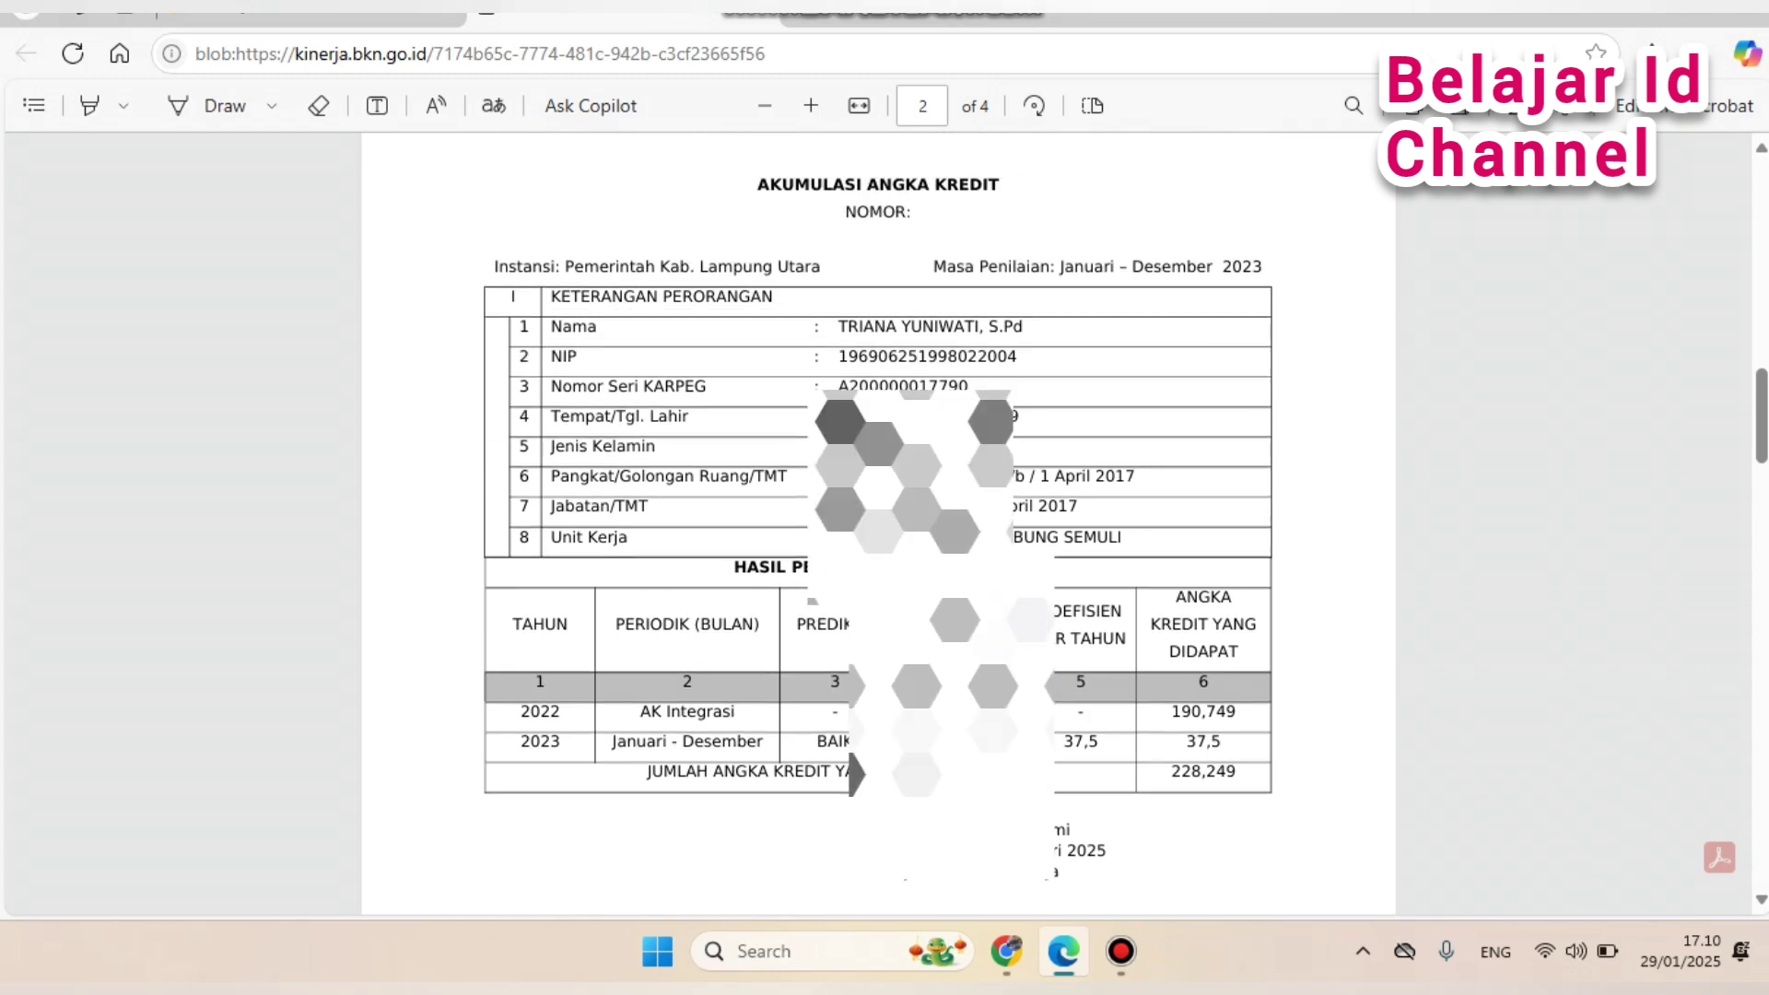
pyautogui.scroll(15, 880, 525)
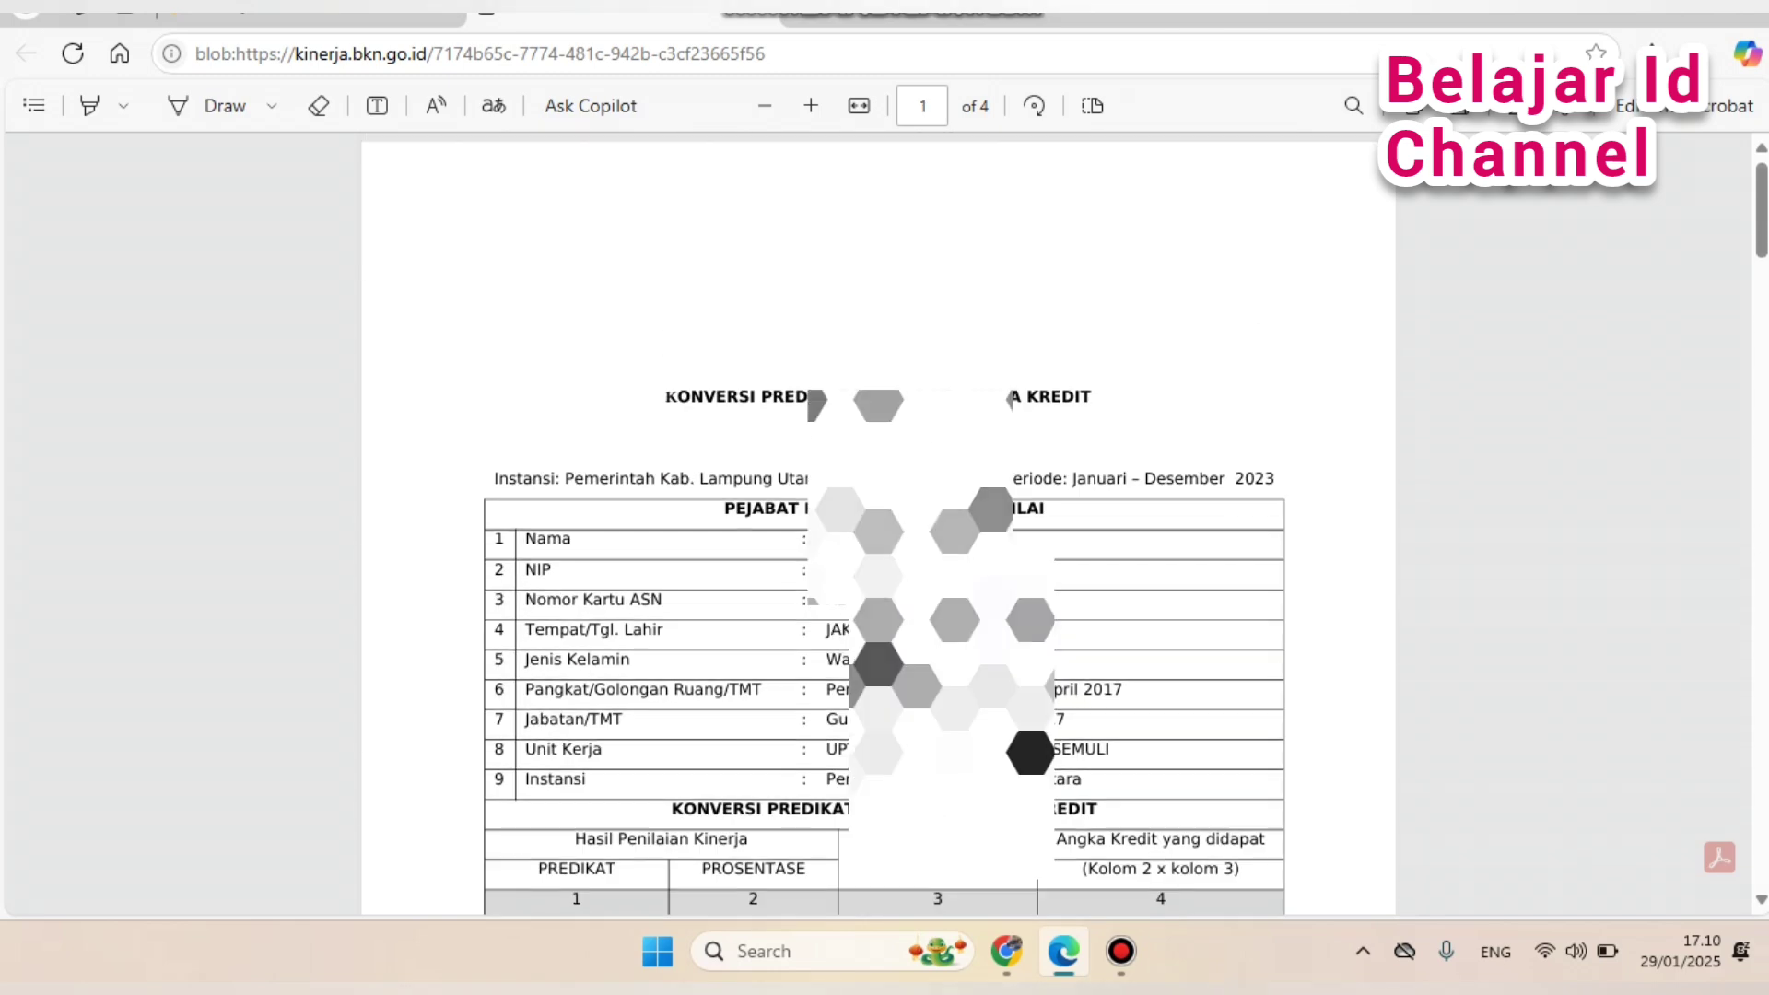
pyautogui.scroll(-3, 880, 525)
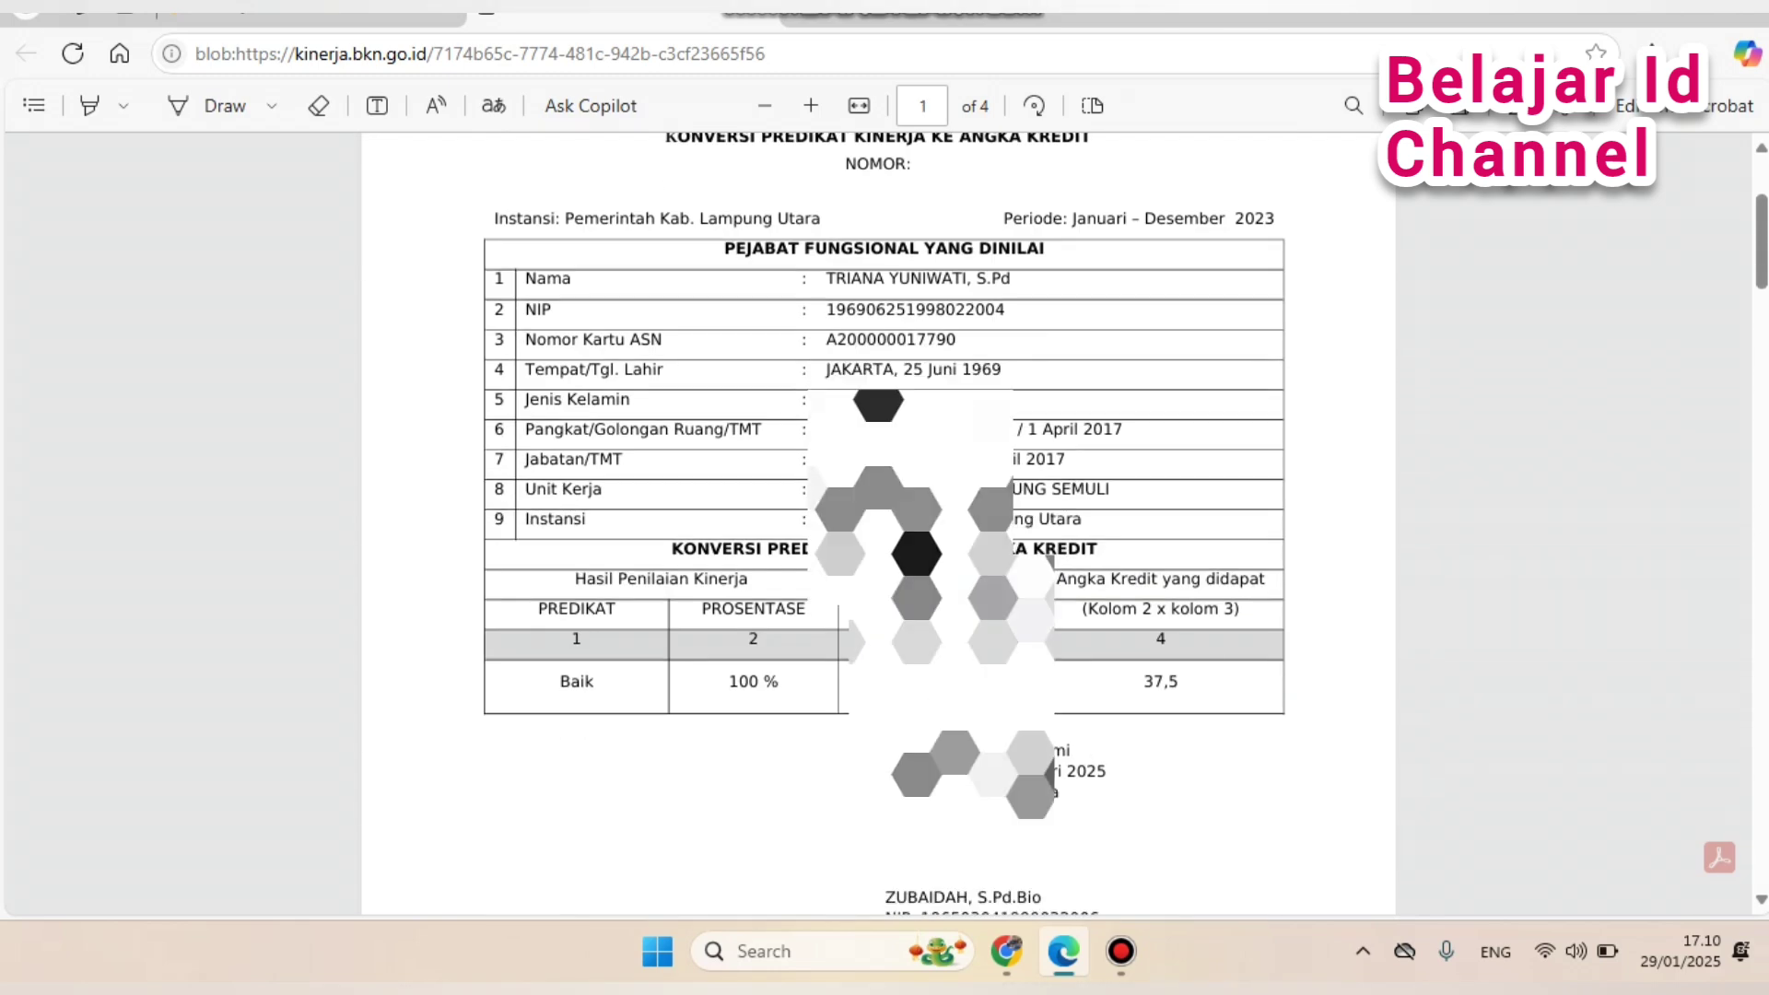
pyautogui.scroll(-14, 880, 525)
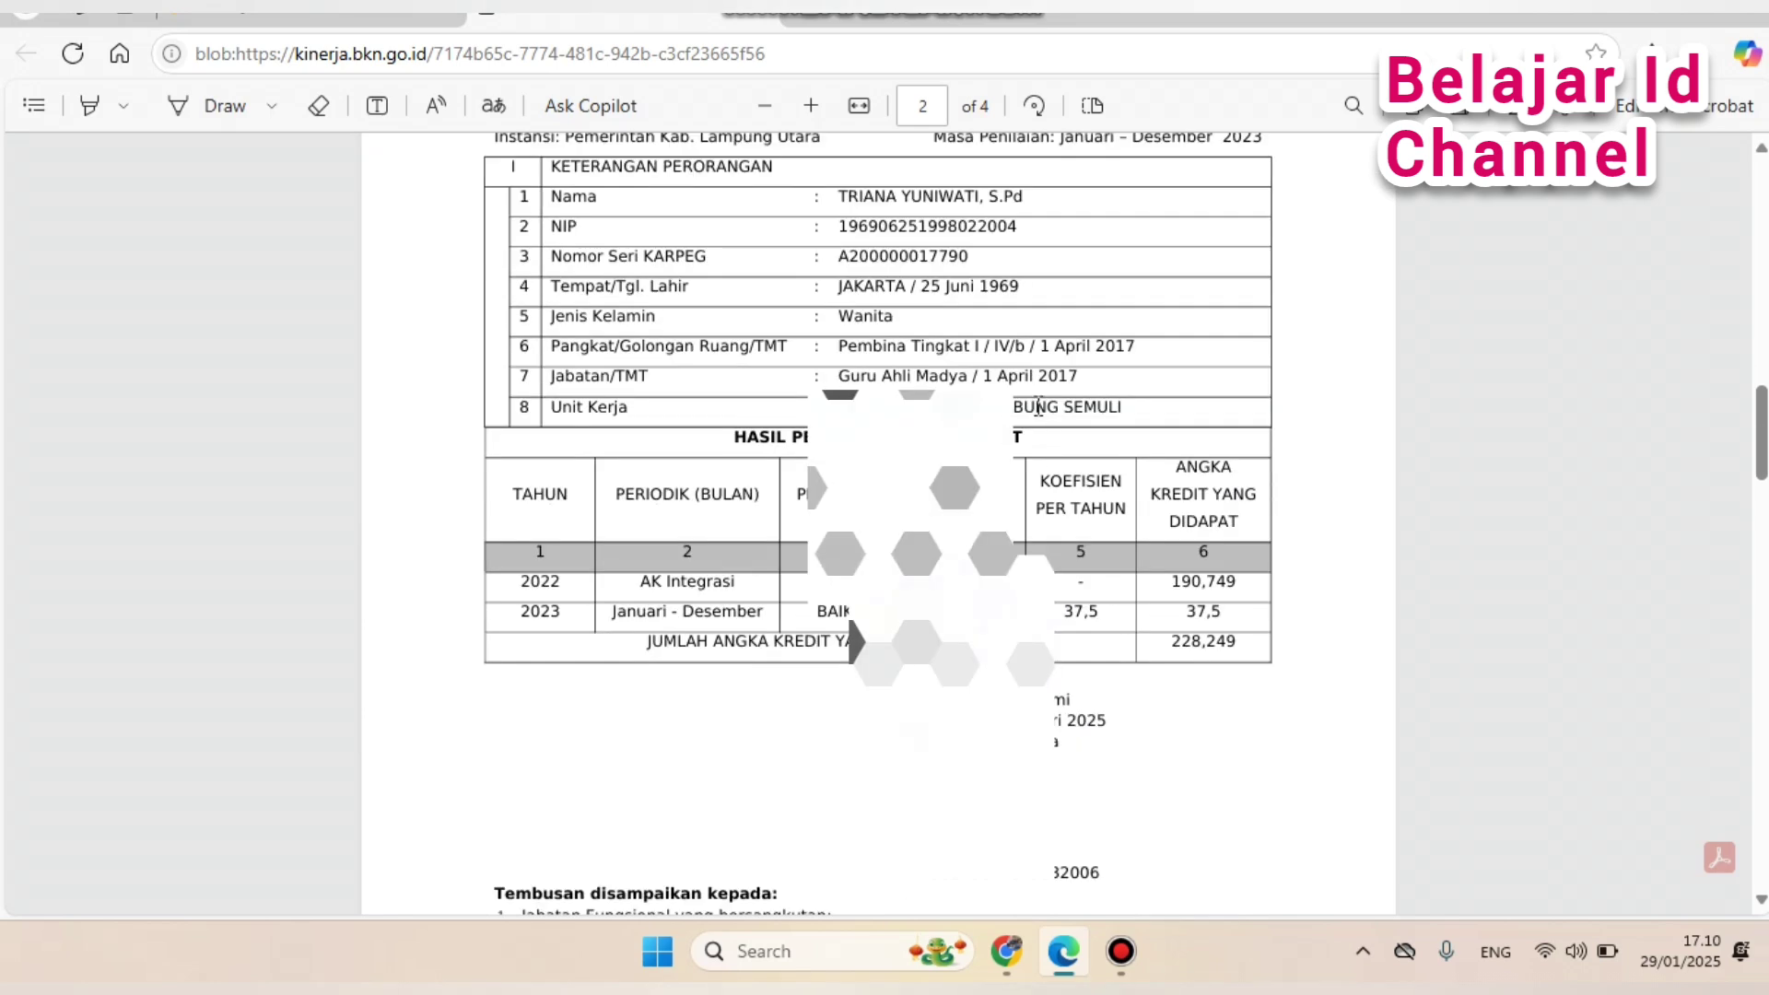
pyautogui.scroll(15, 1039, 406)
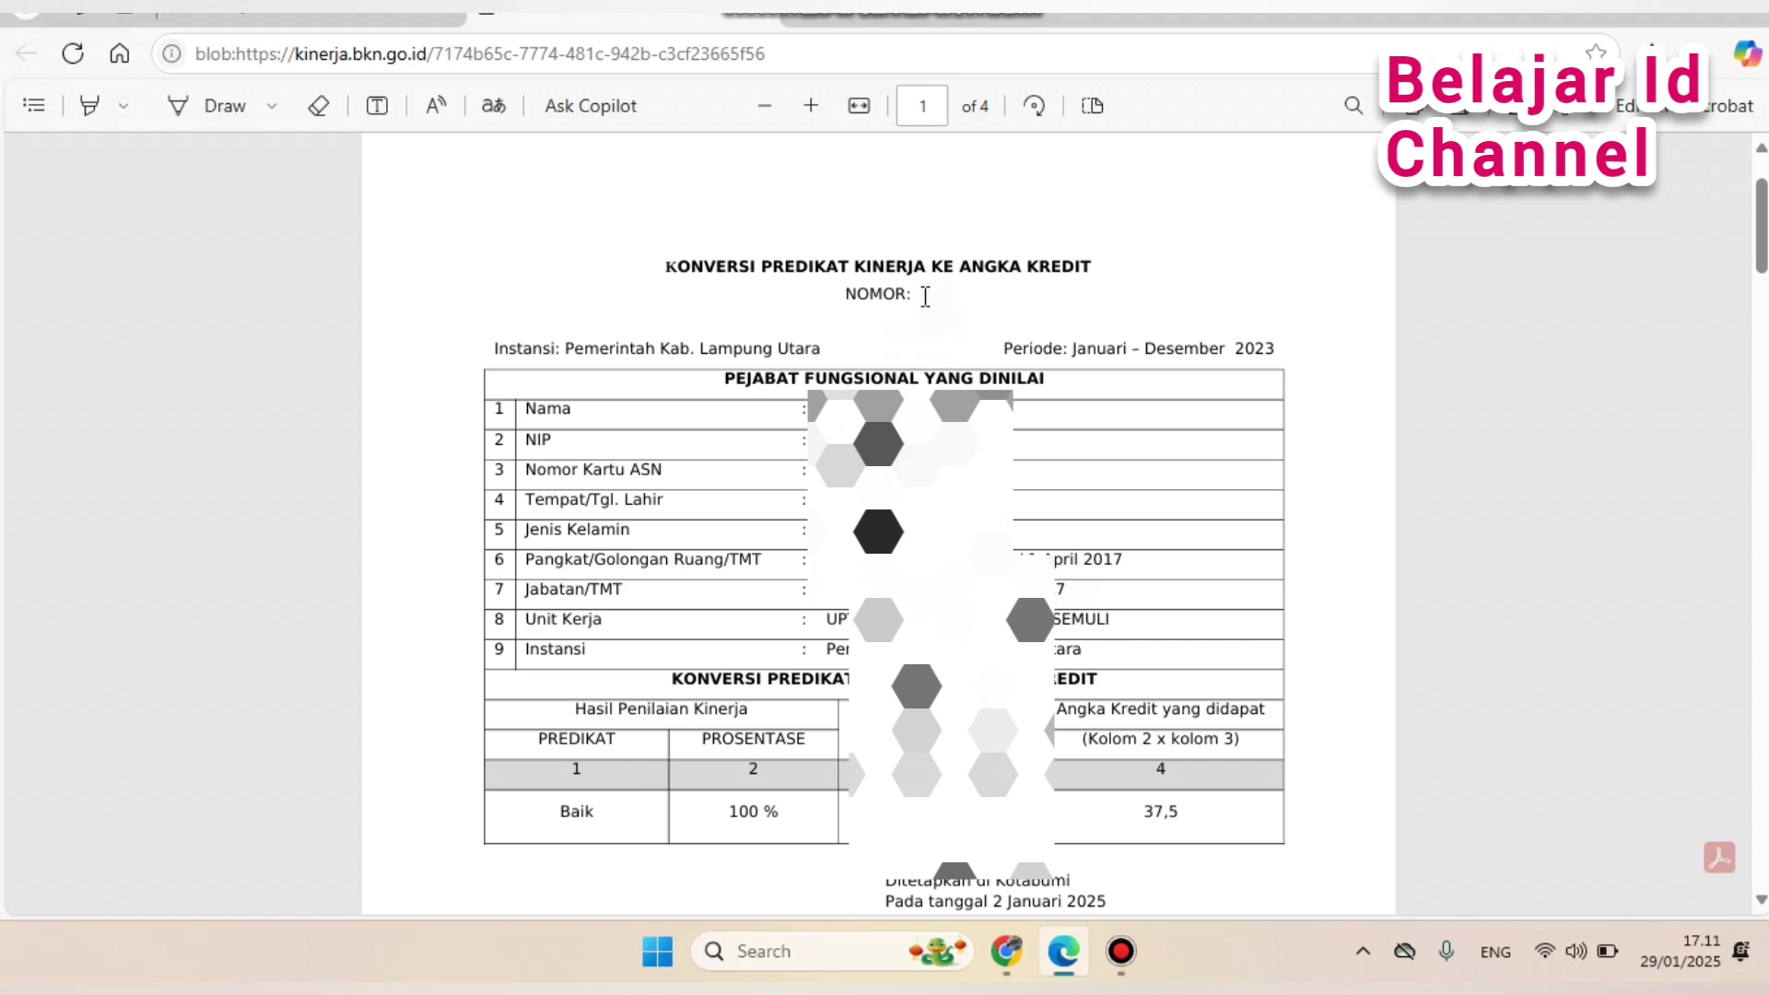
pyautogui.moveTo(914, 296); pyautogui.dragTo(928, 296)
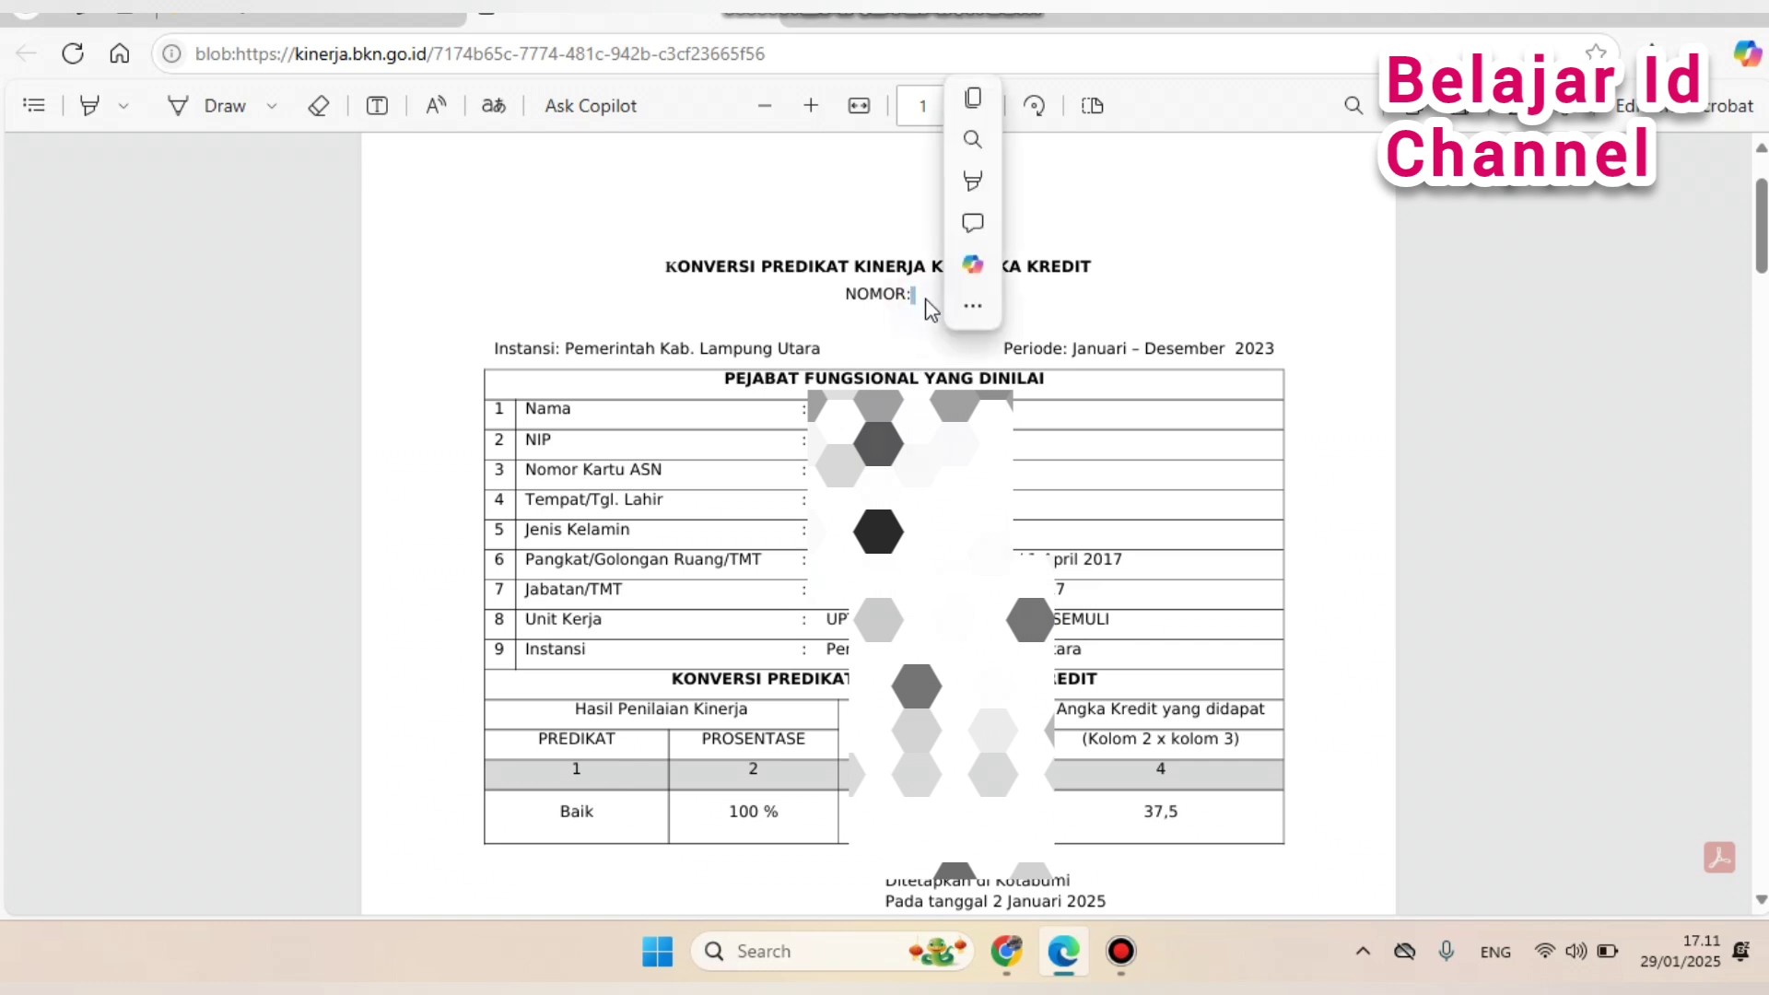
pyautogui.click(905, 302)
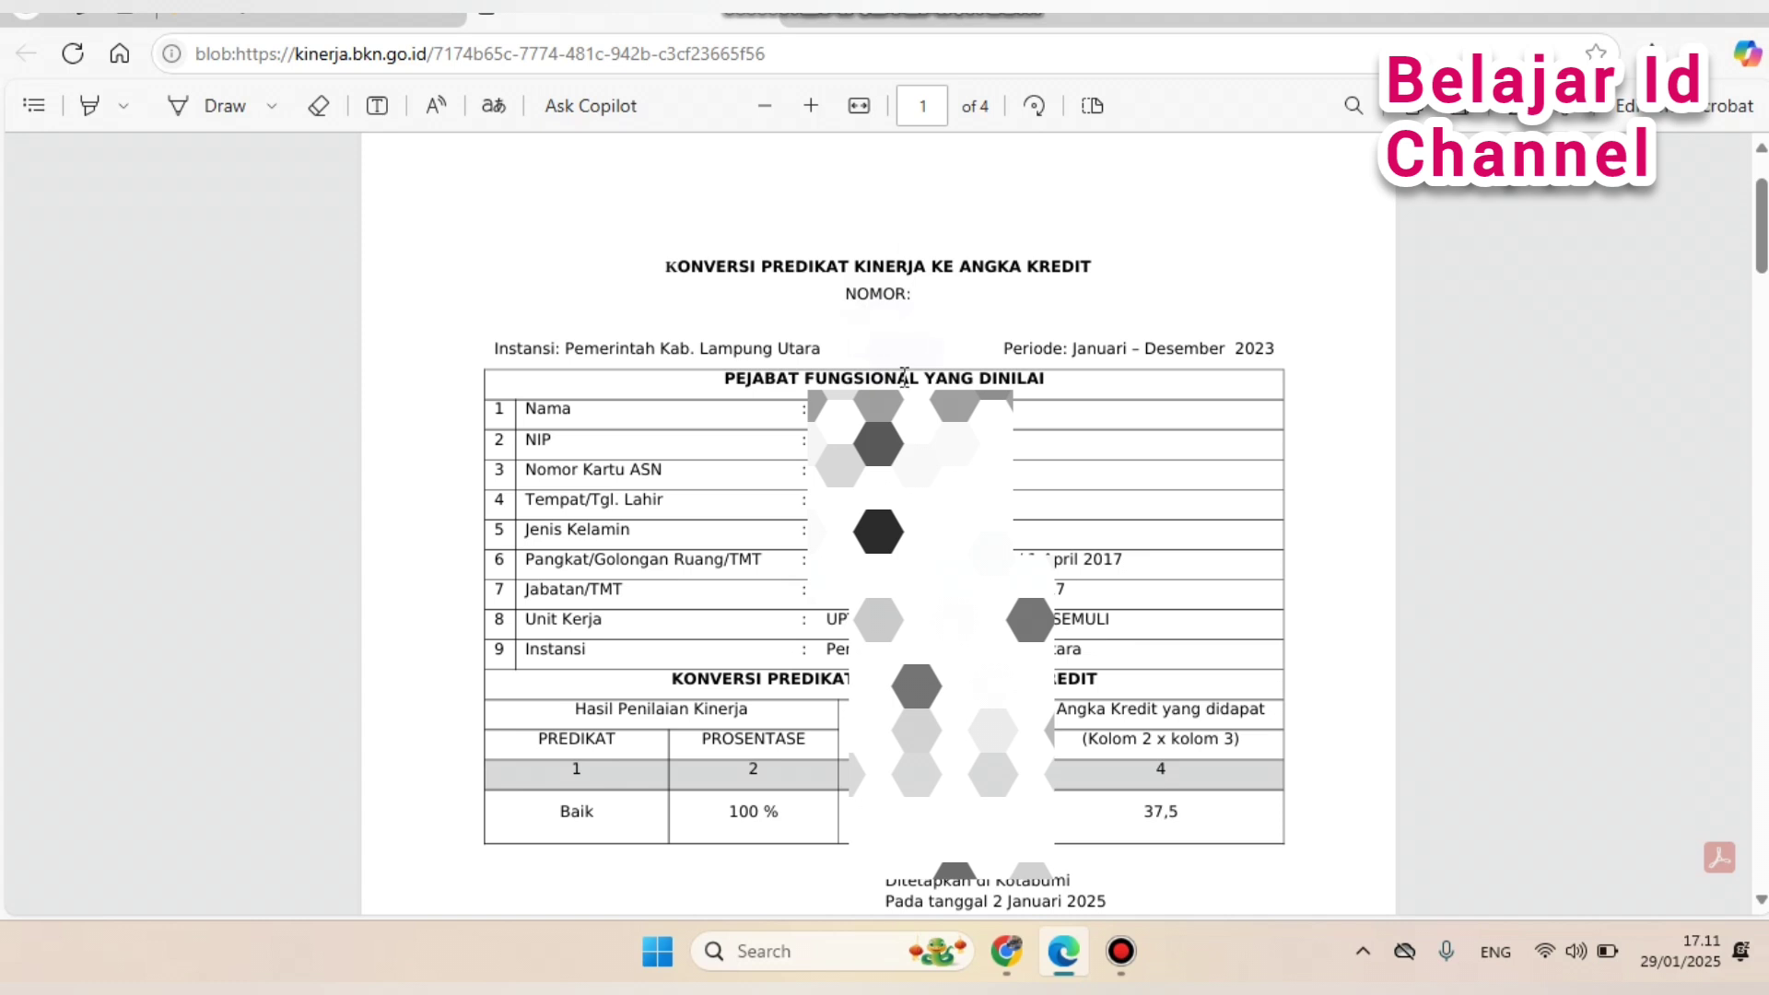
pyautogui.hotkey('ctrl', 'w')
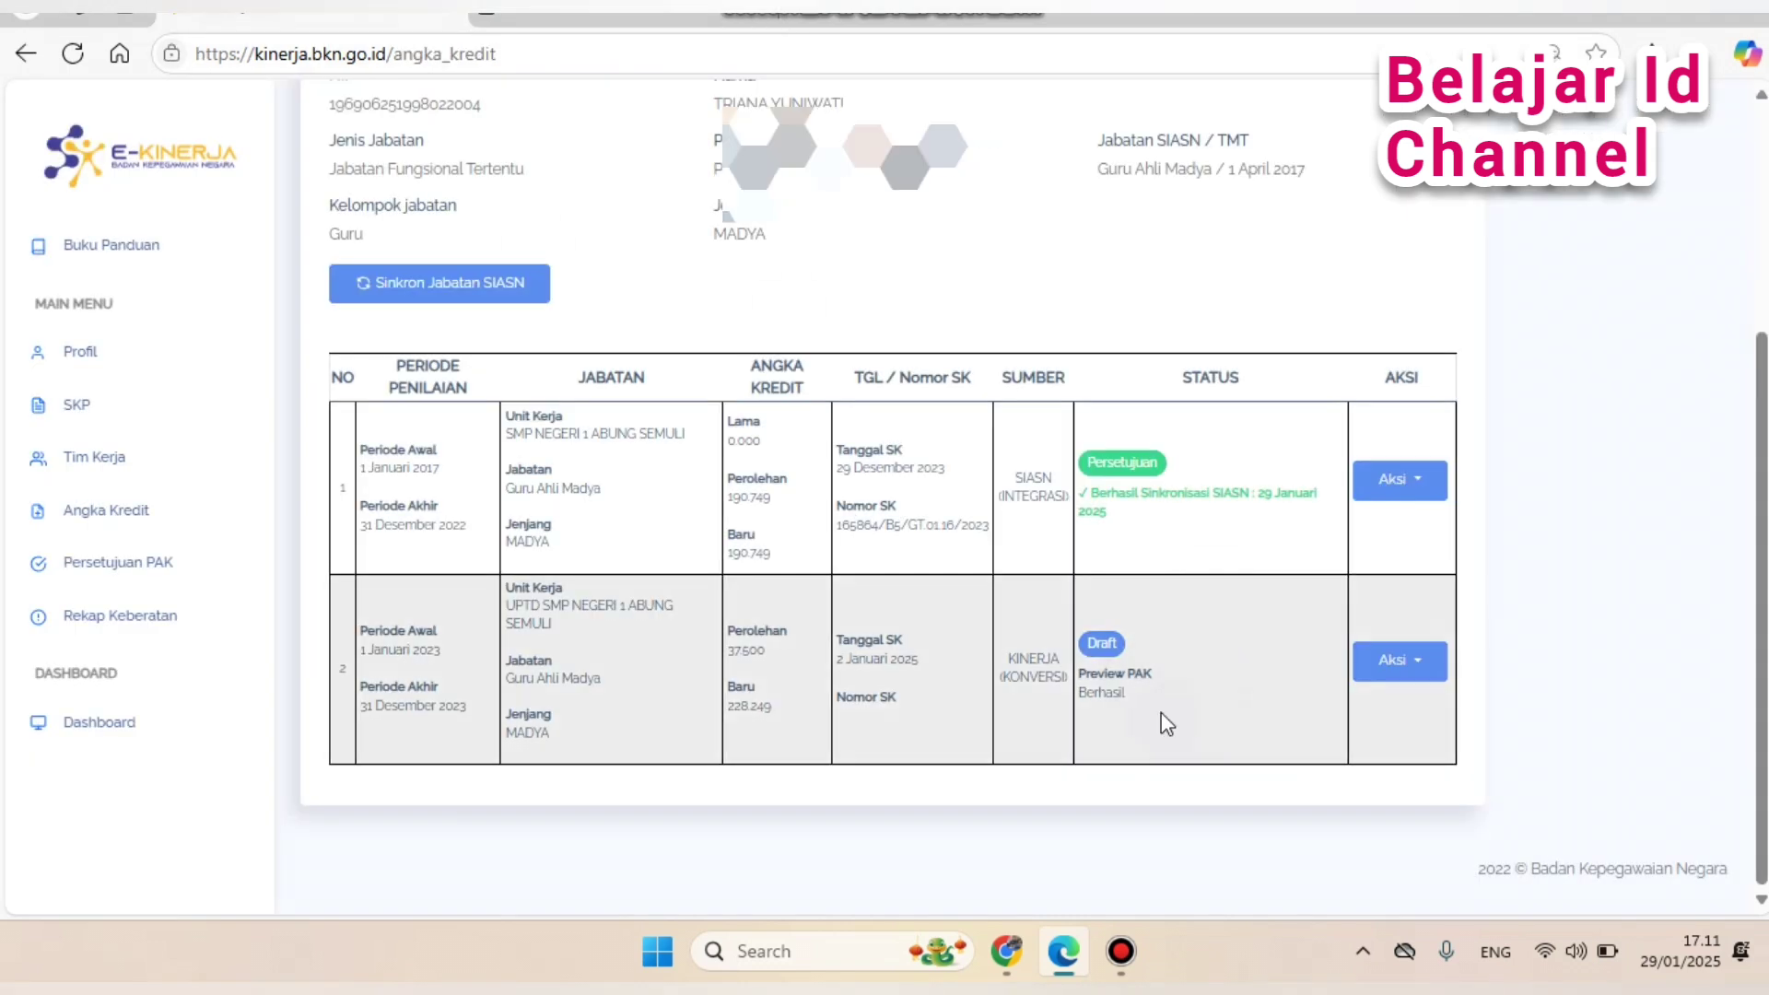
# Submit the draft PAK for 1 Januari–31 Desember 2023 for approval and confirm the submission.
pyautogui.click(1413, 669)
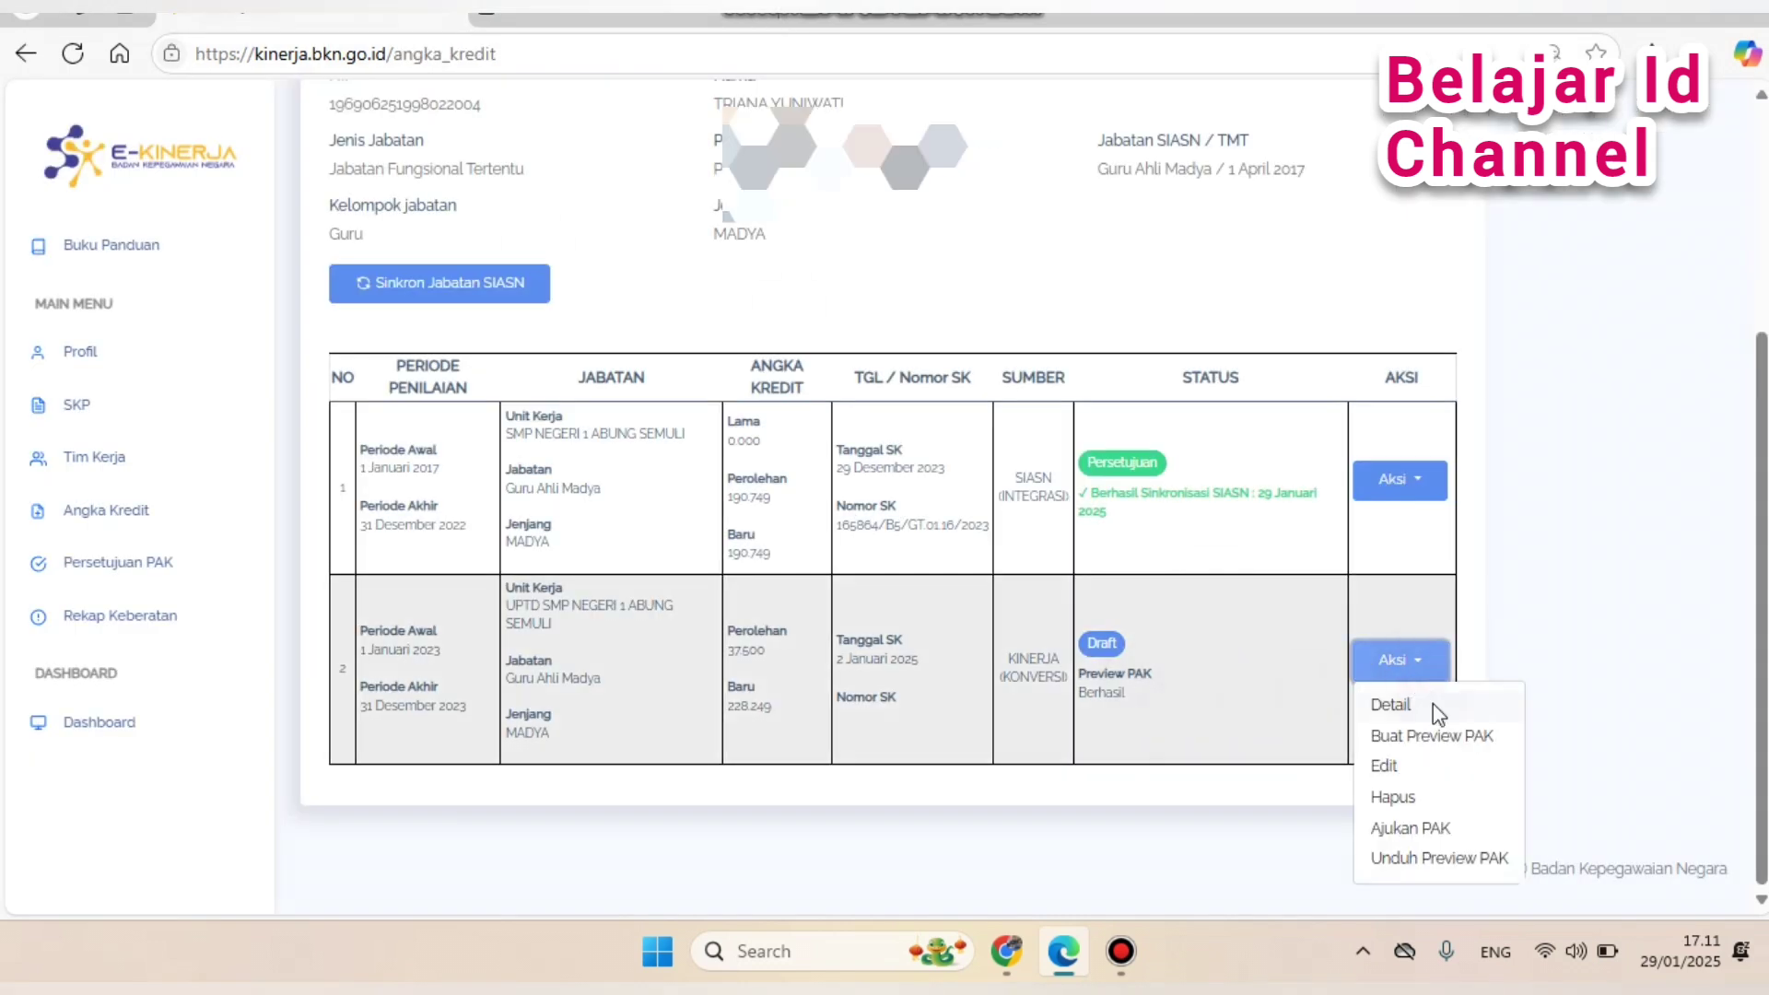
pyautogui.click(1413, 828)
pyautogui.click(1218, 332)
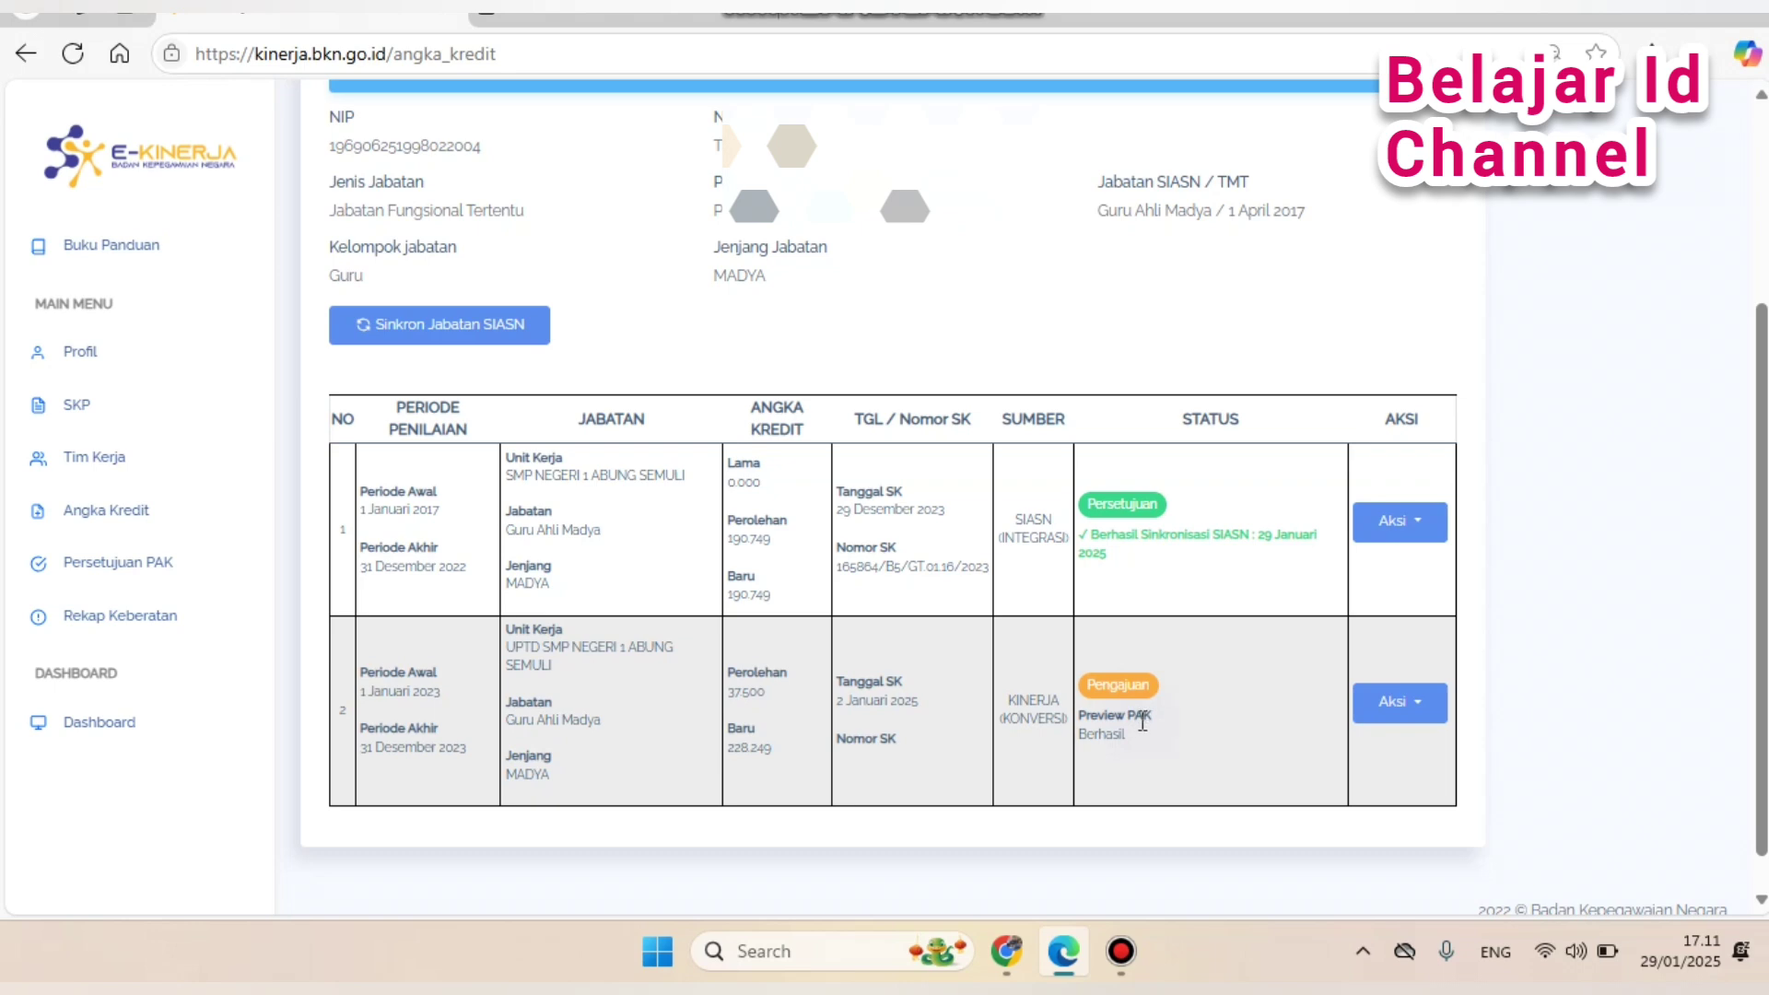
# Switch to the supervisor's E-Kinerja session in Chrome, refresh it and show the subordinates' submissions under Persetujuan PAK.
pyautogui.click(1006, 951)
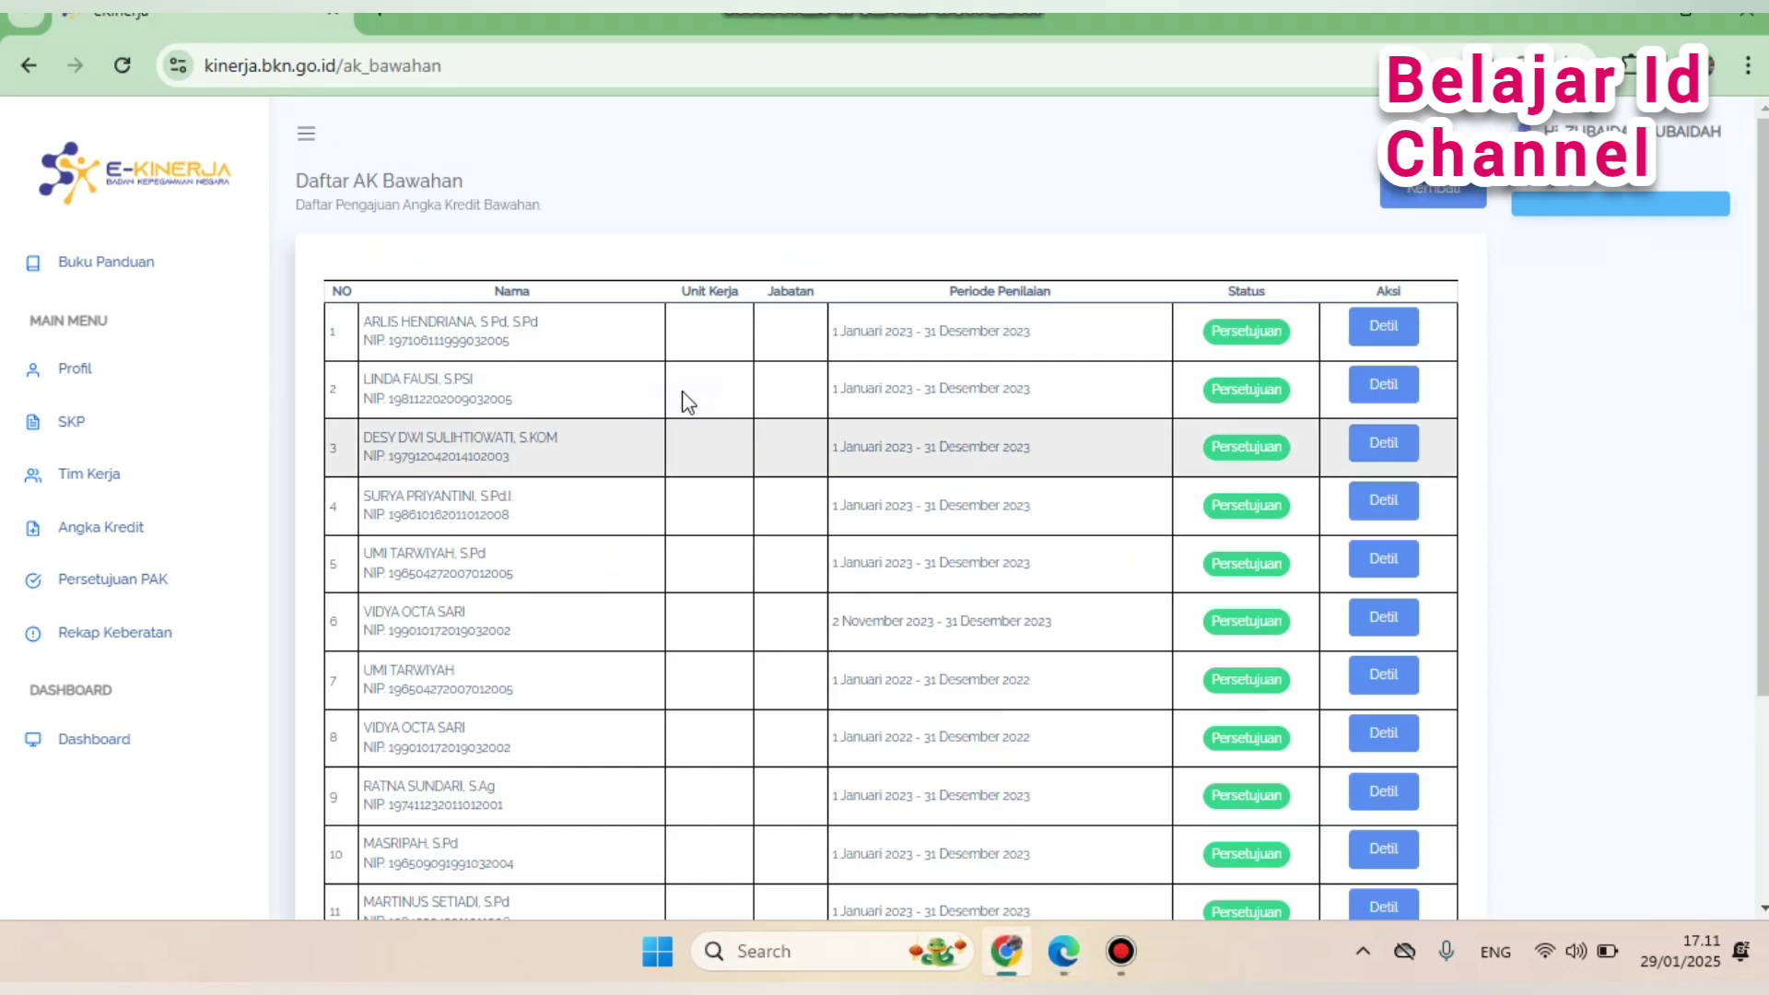
pyautogui.click(716, 81)
pyautogui.press('Return')
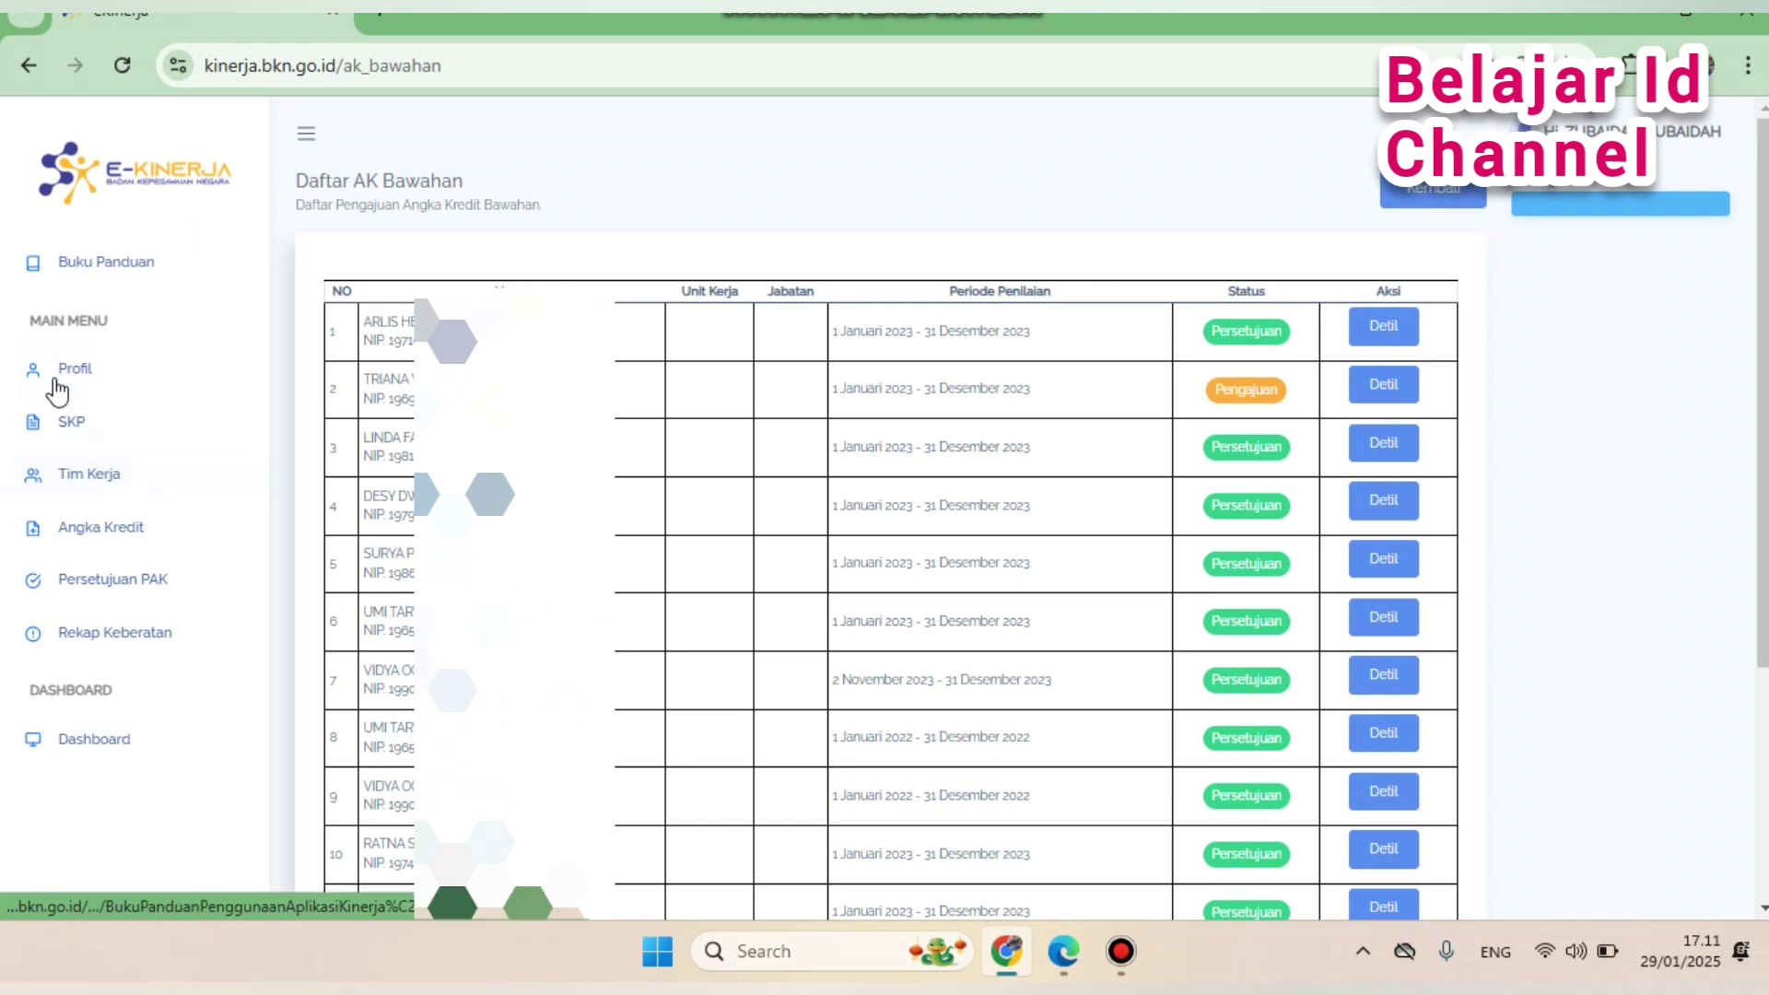
pyautogui.click(59, 433)
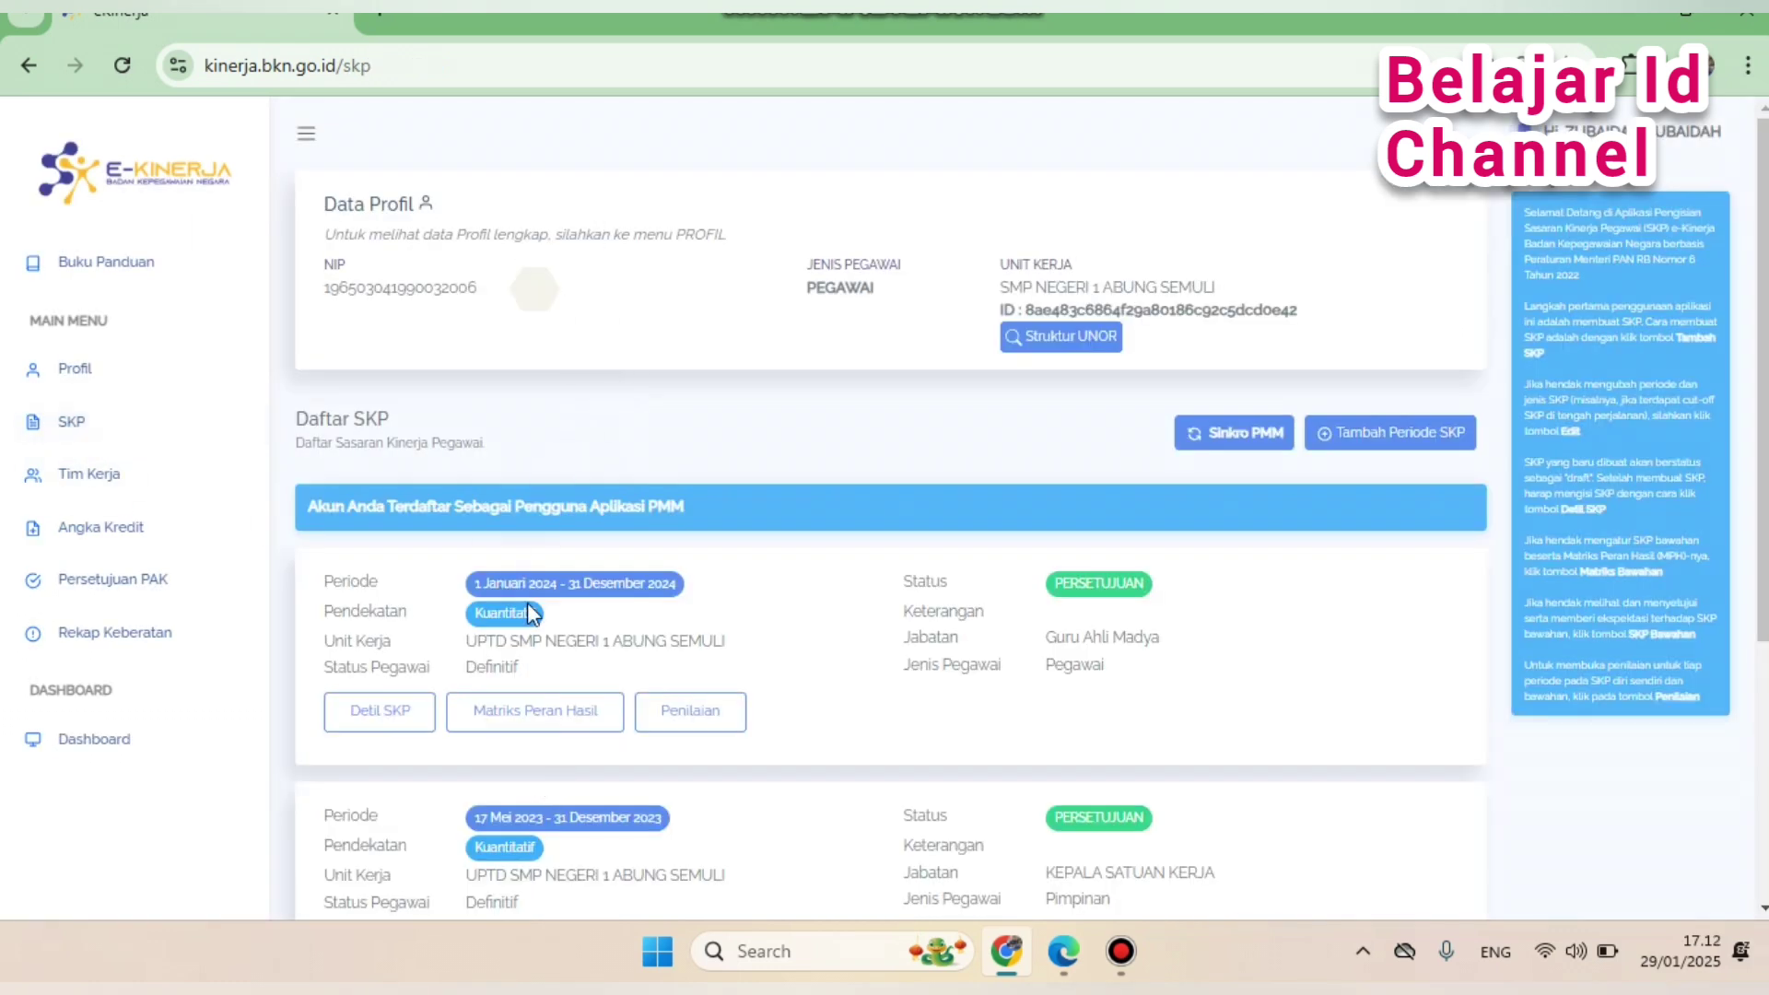
pyautogui.click(122, 588)
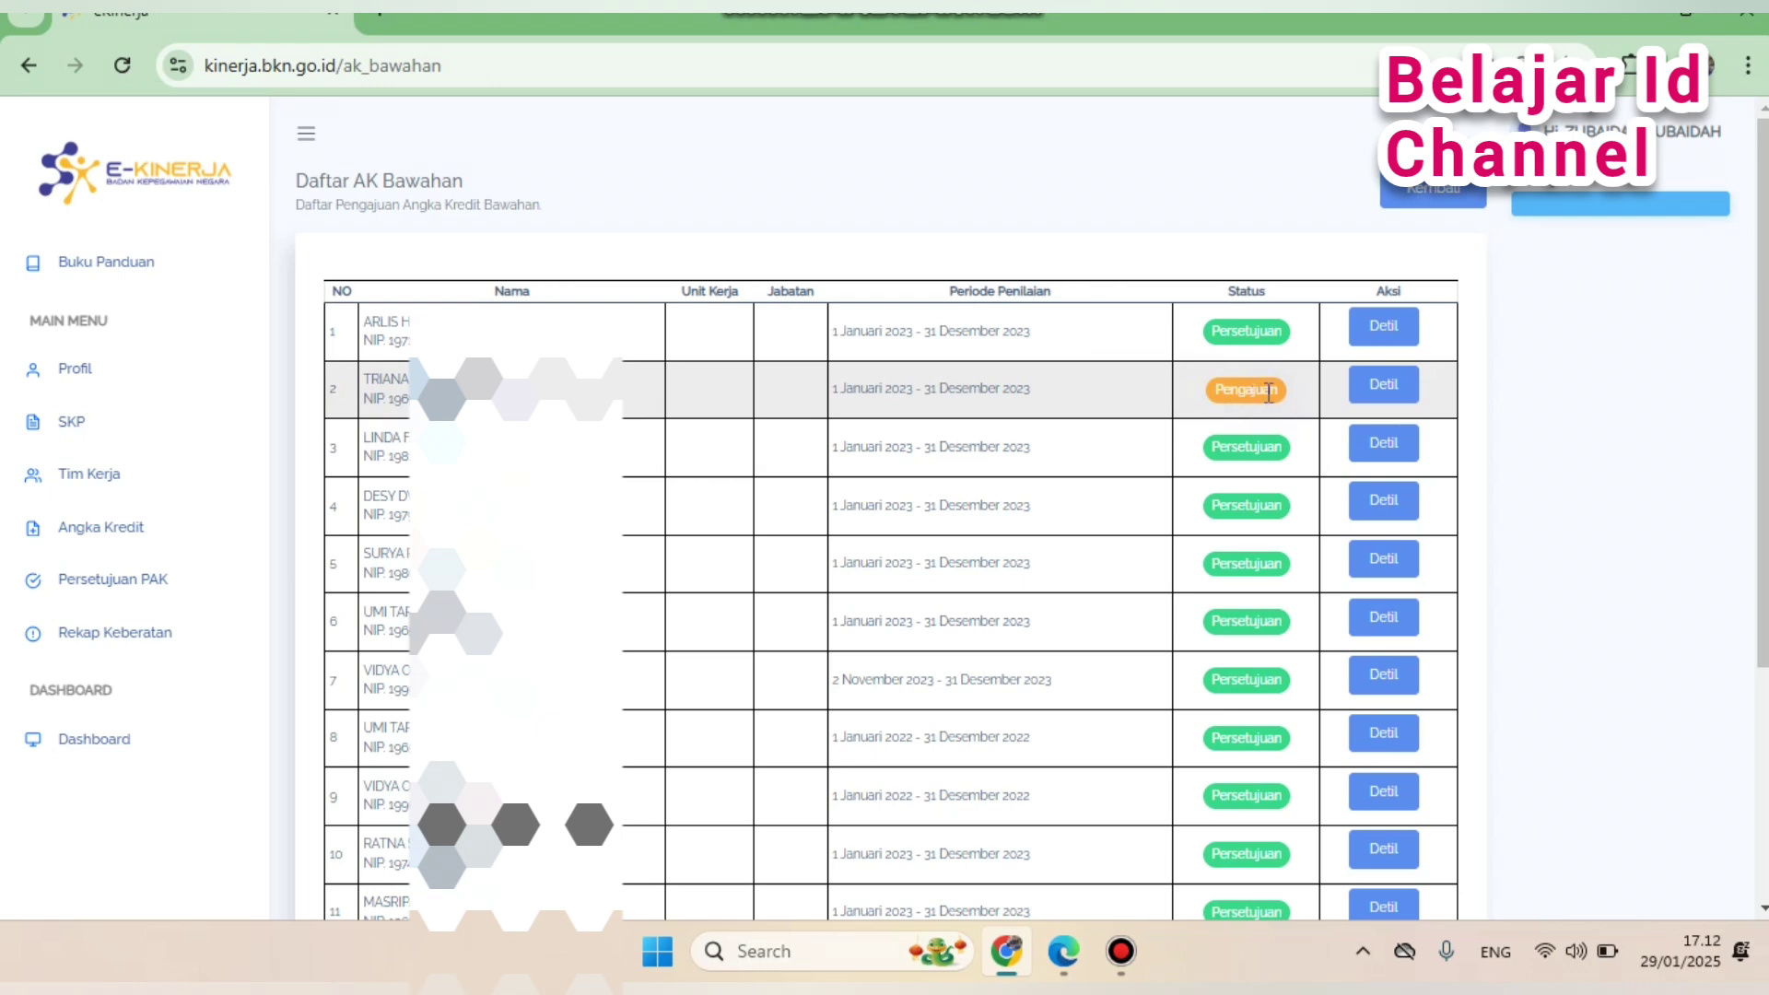
# Open the details of the 2023 submission with Pengajuan status, review its data and approve the PAK.
pyautogui.click(1207, 398)
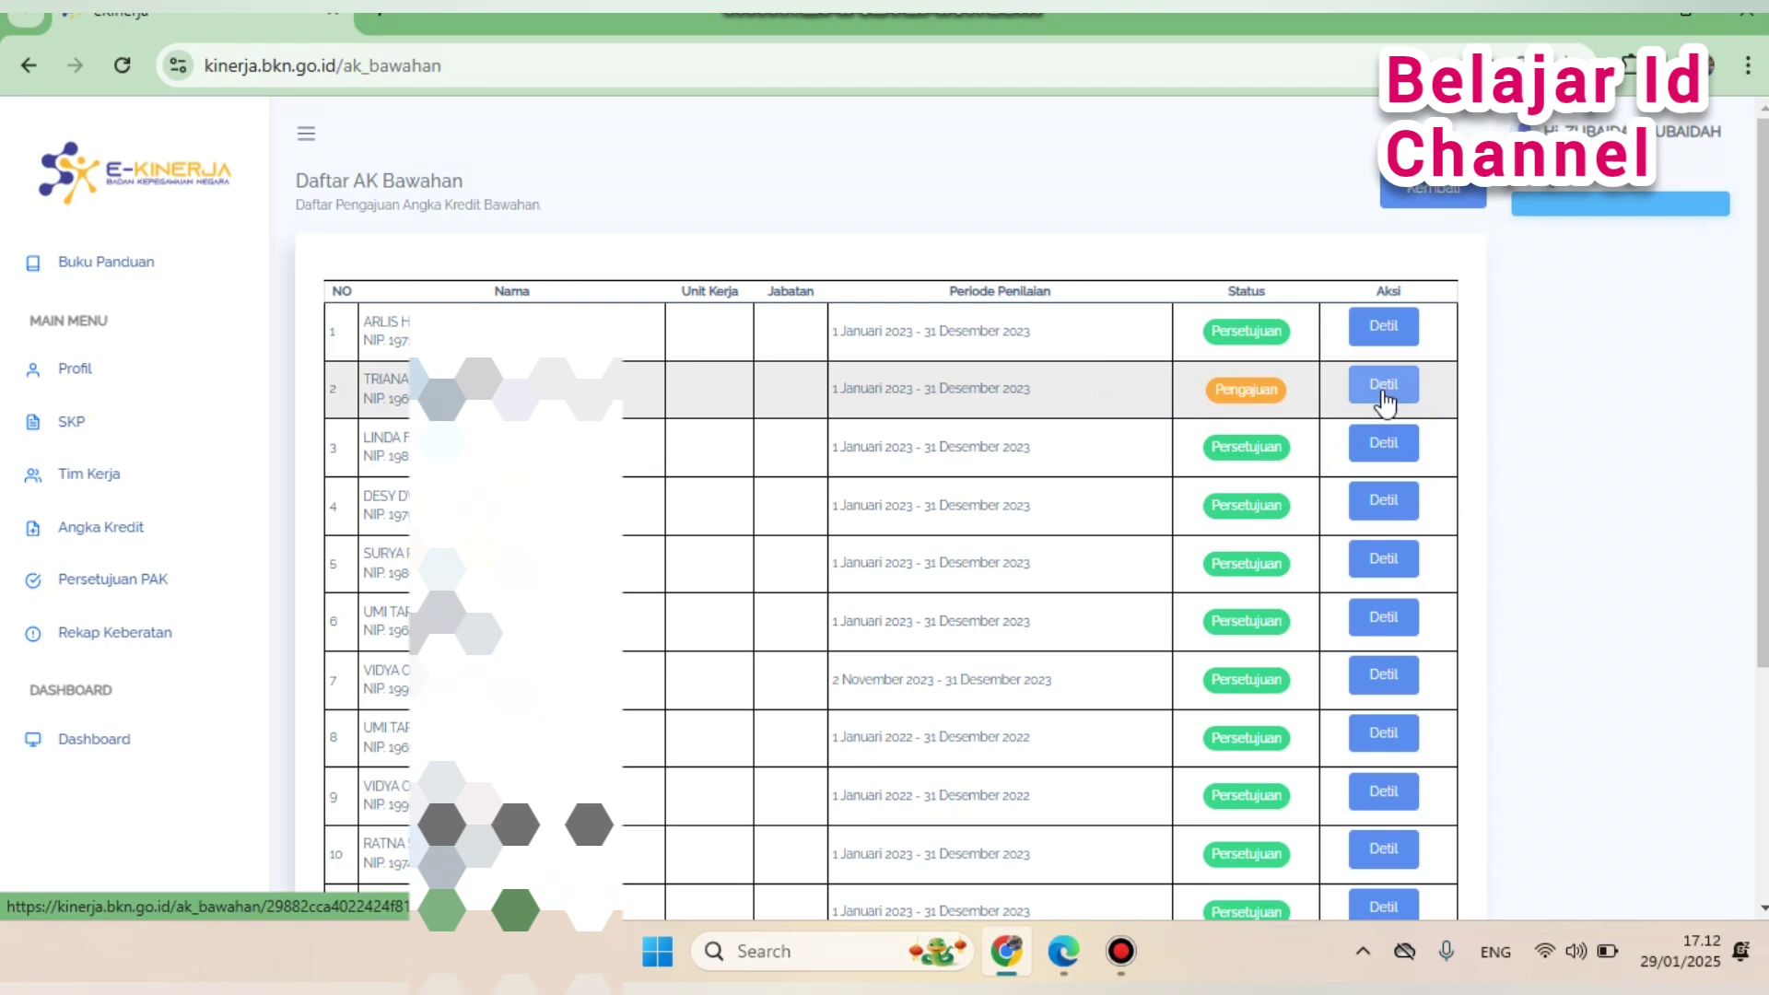
pyautogui.click(1385, 387)
pyautogui.scroll(-1, 1110, 627)
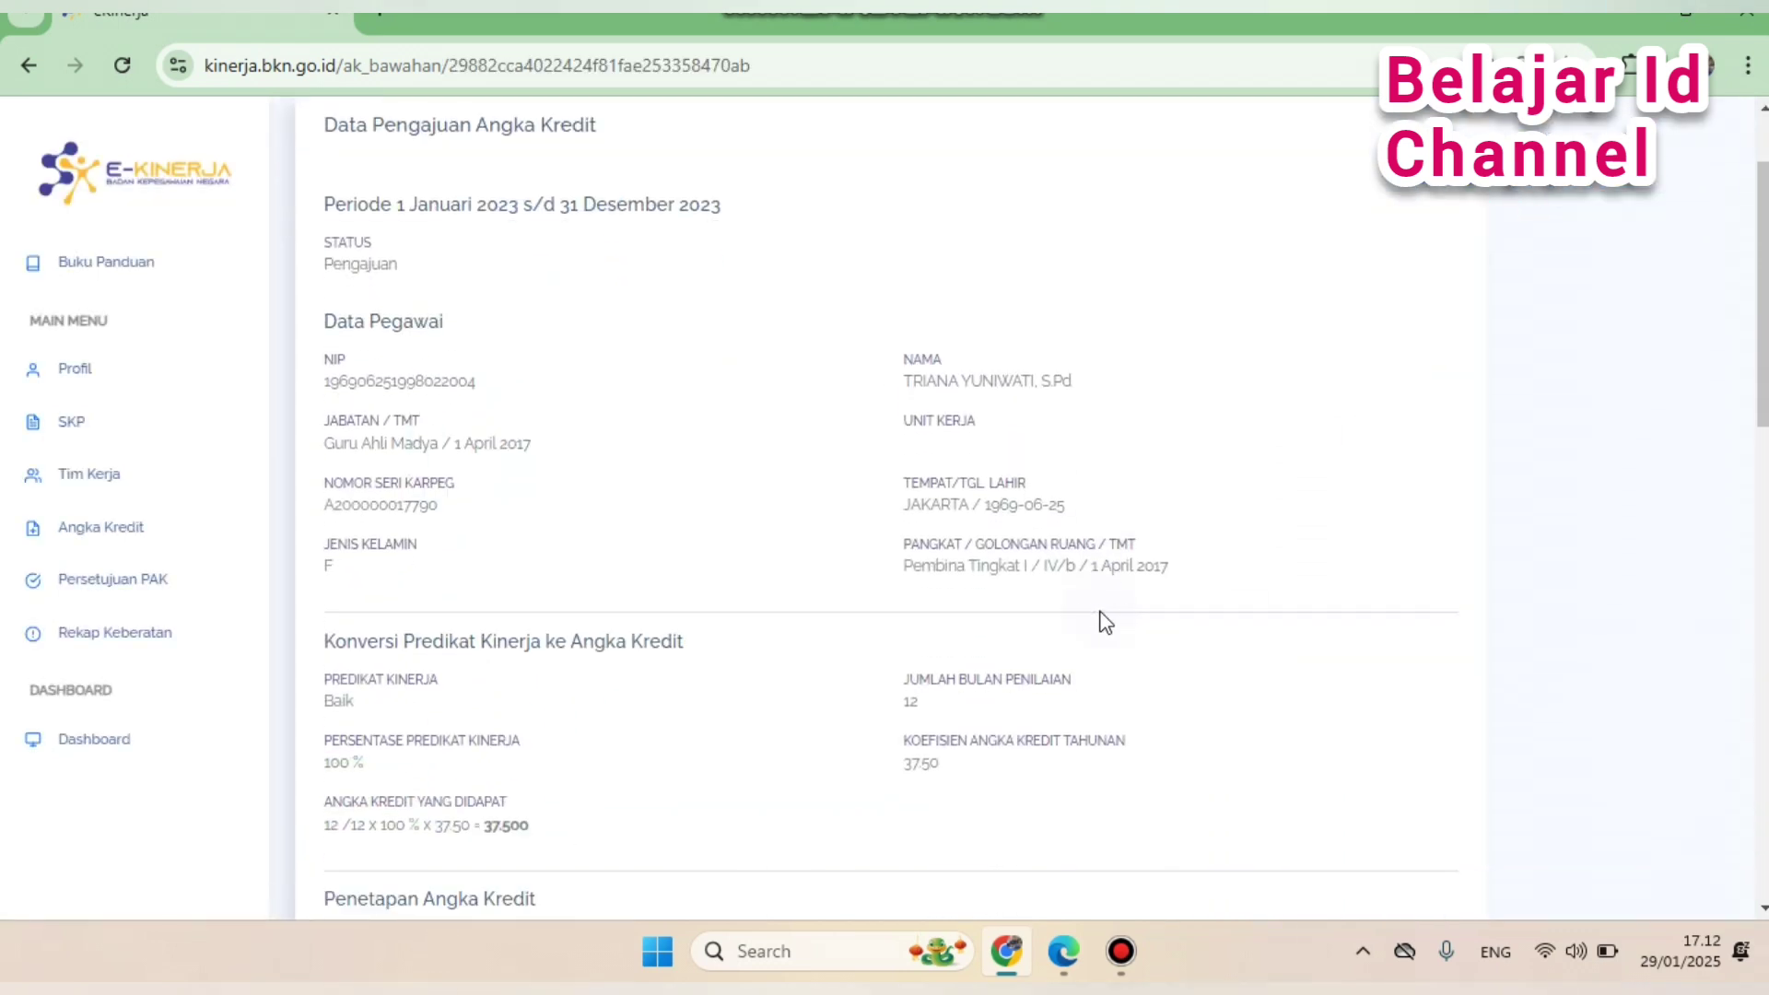
pyautogui.scroll(-8, 936, 632)
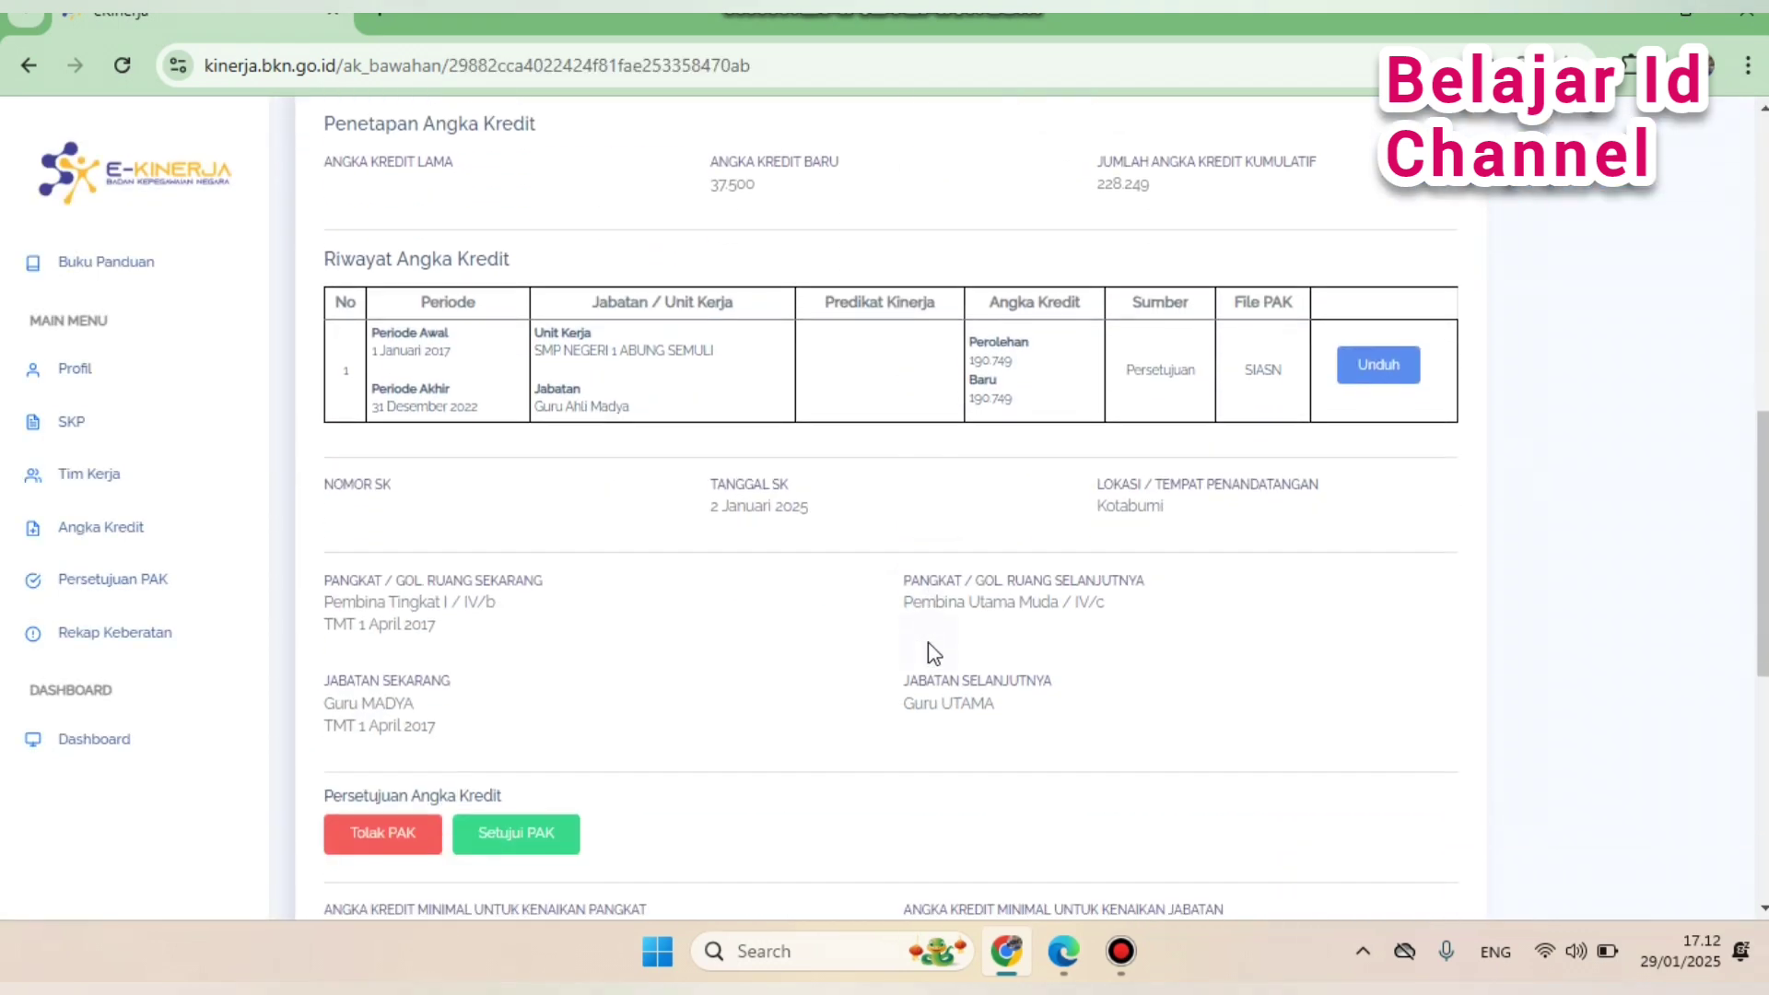
pyautogui.scroll(3, 931, 652)
pyautogui.scroll(-3, 931, 651)
pyautogui.scroll(-4, 566, 528)
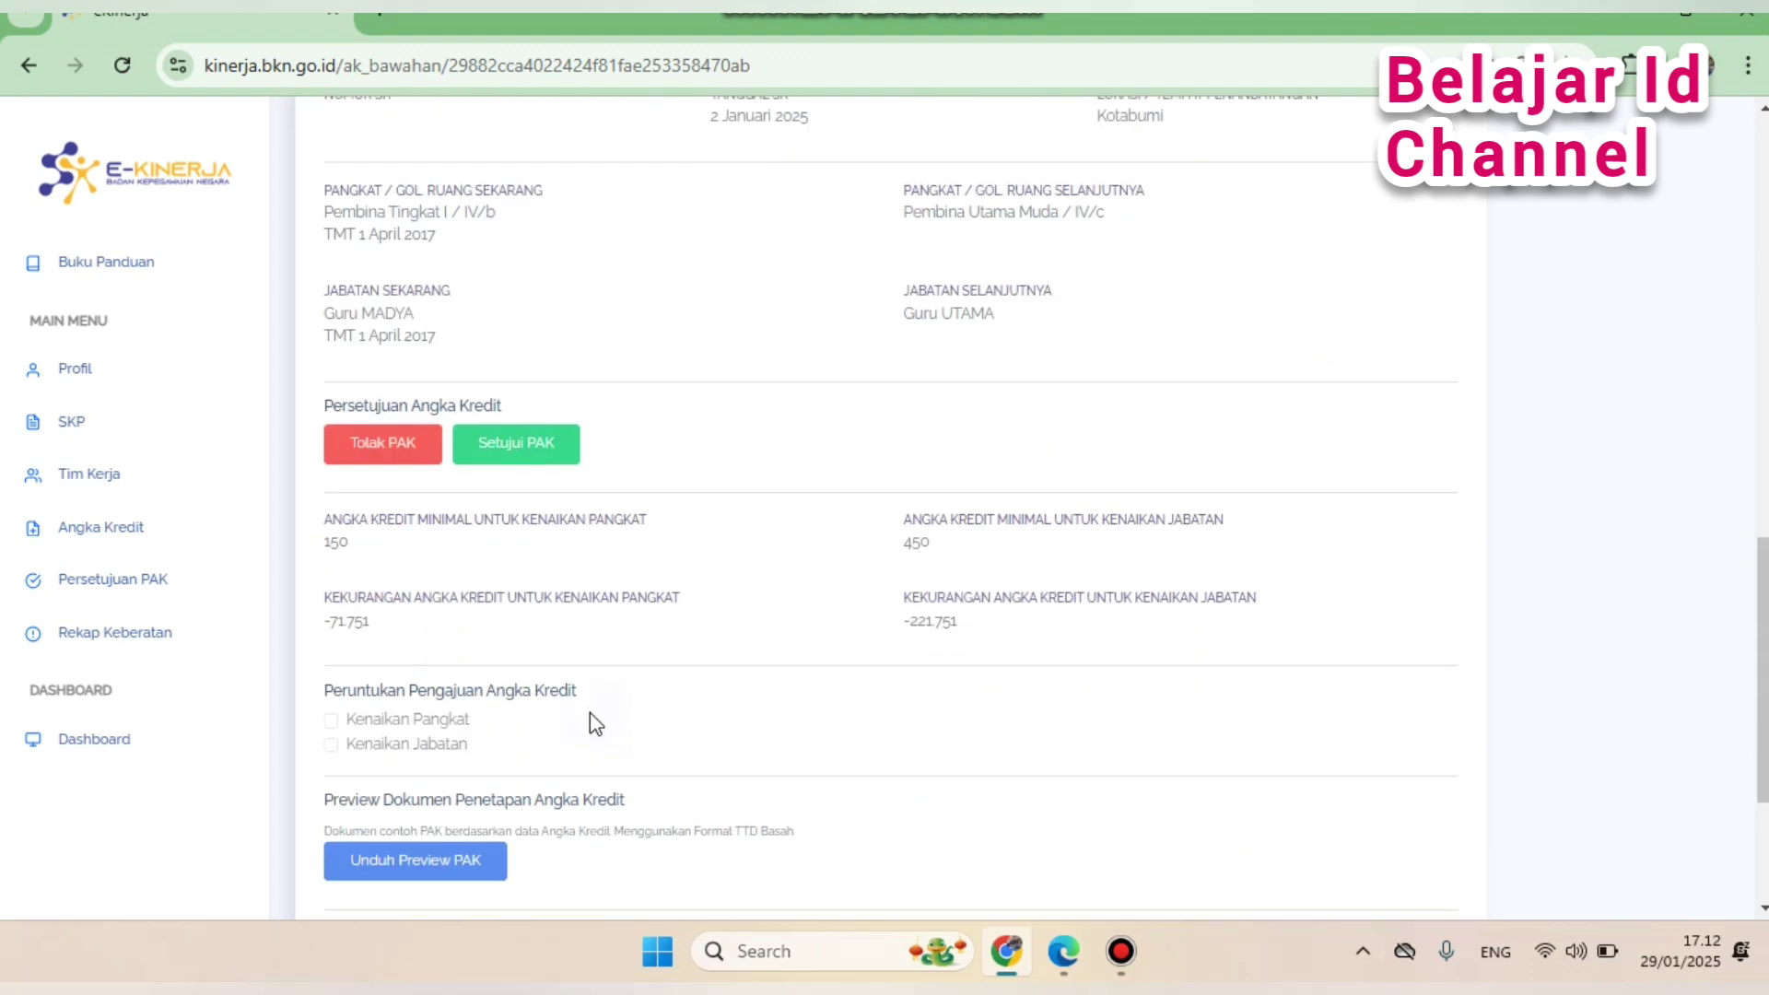
pyautogui.scroll(2, 528, 525)
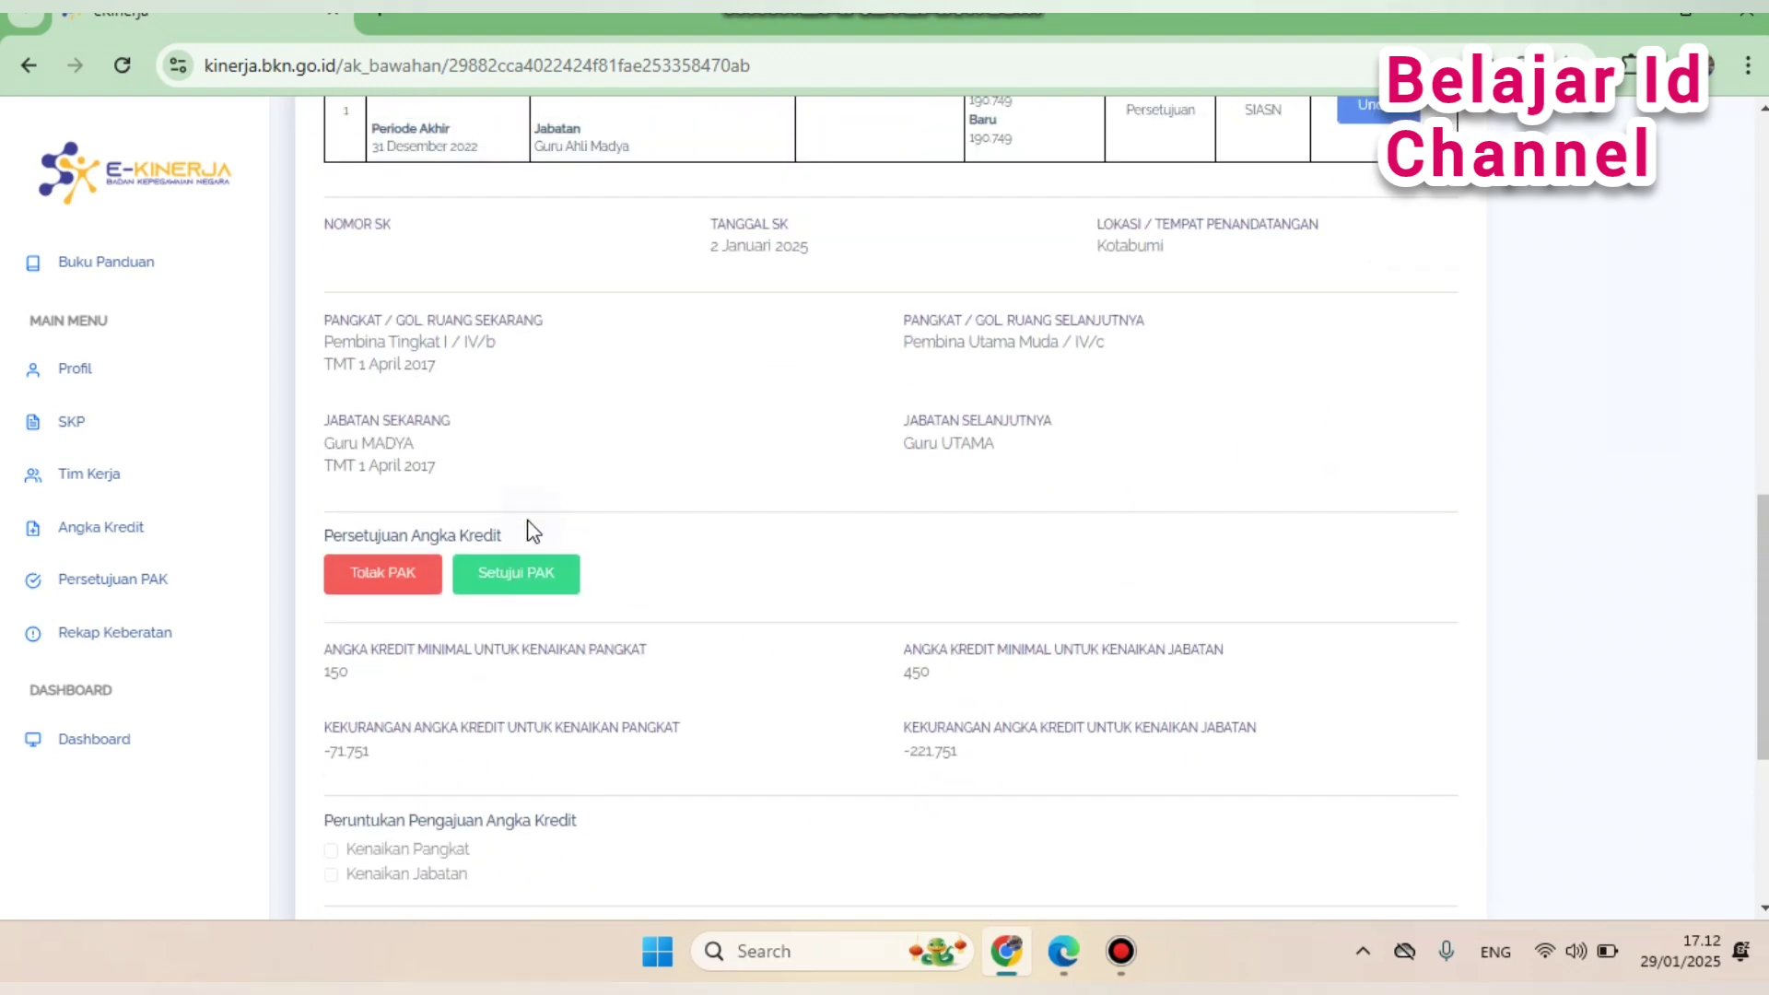
pyautogui.scroll(-2, 529, 521)
pyautogui.click(537, 461)
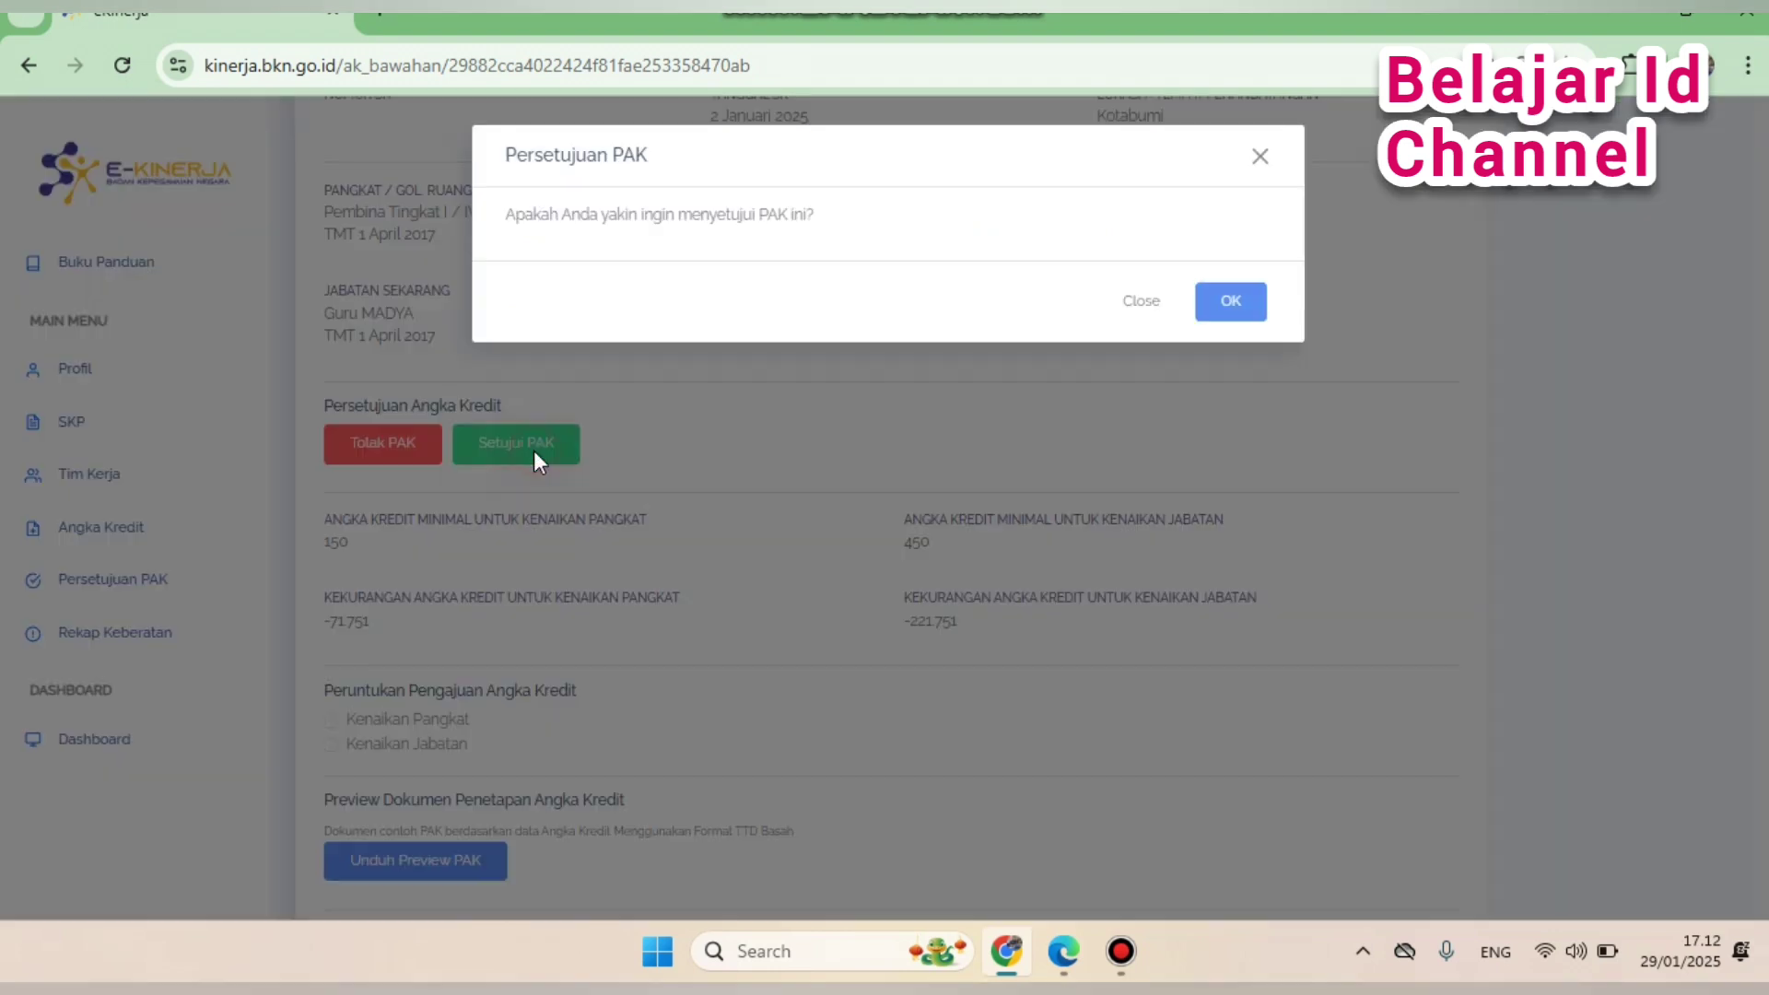
pyautogui.click(1241, 306)
# Set the PAK signing method to Tanda Tangan Basah and create the draft PAK.
pyautogui.scroll(-3, 737, 682)
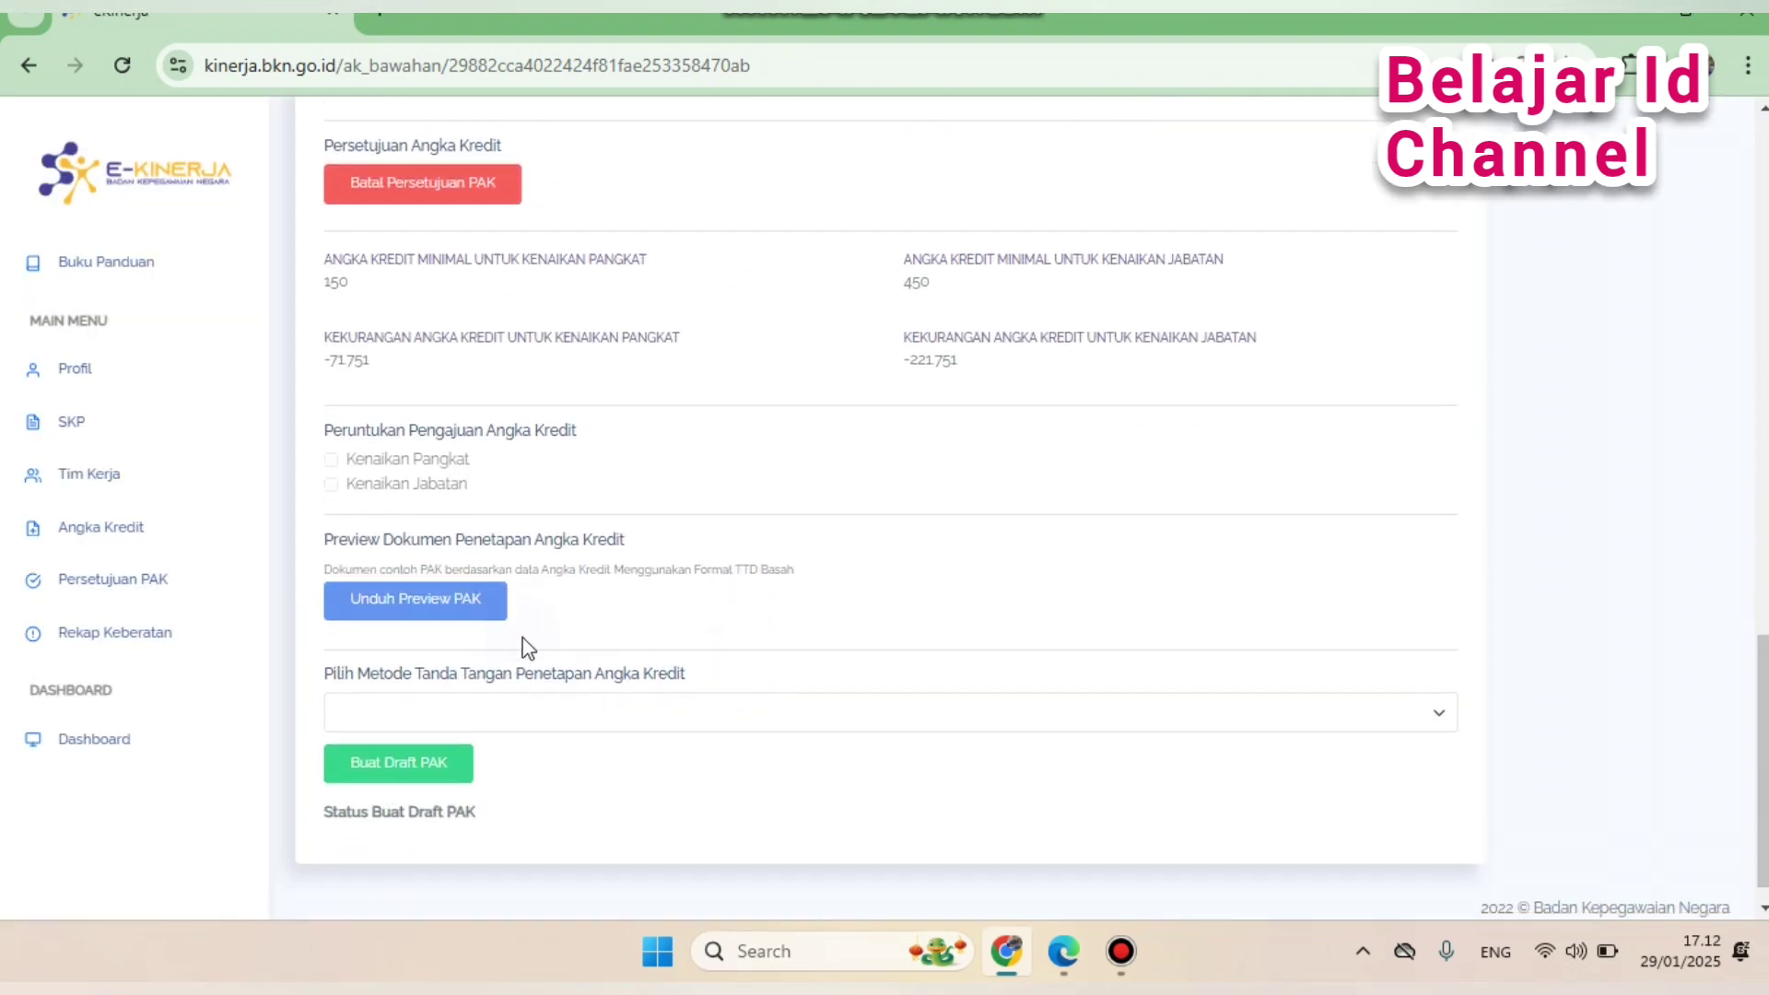
pyautogui.scroll(-1, 523, 645)
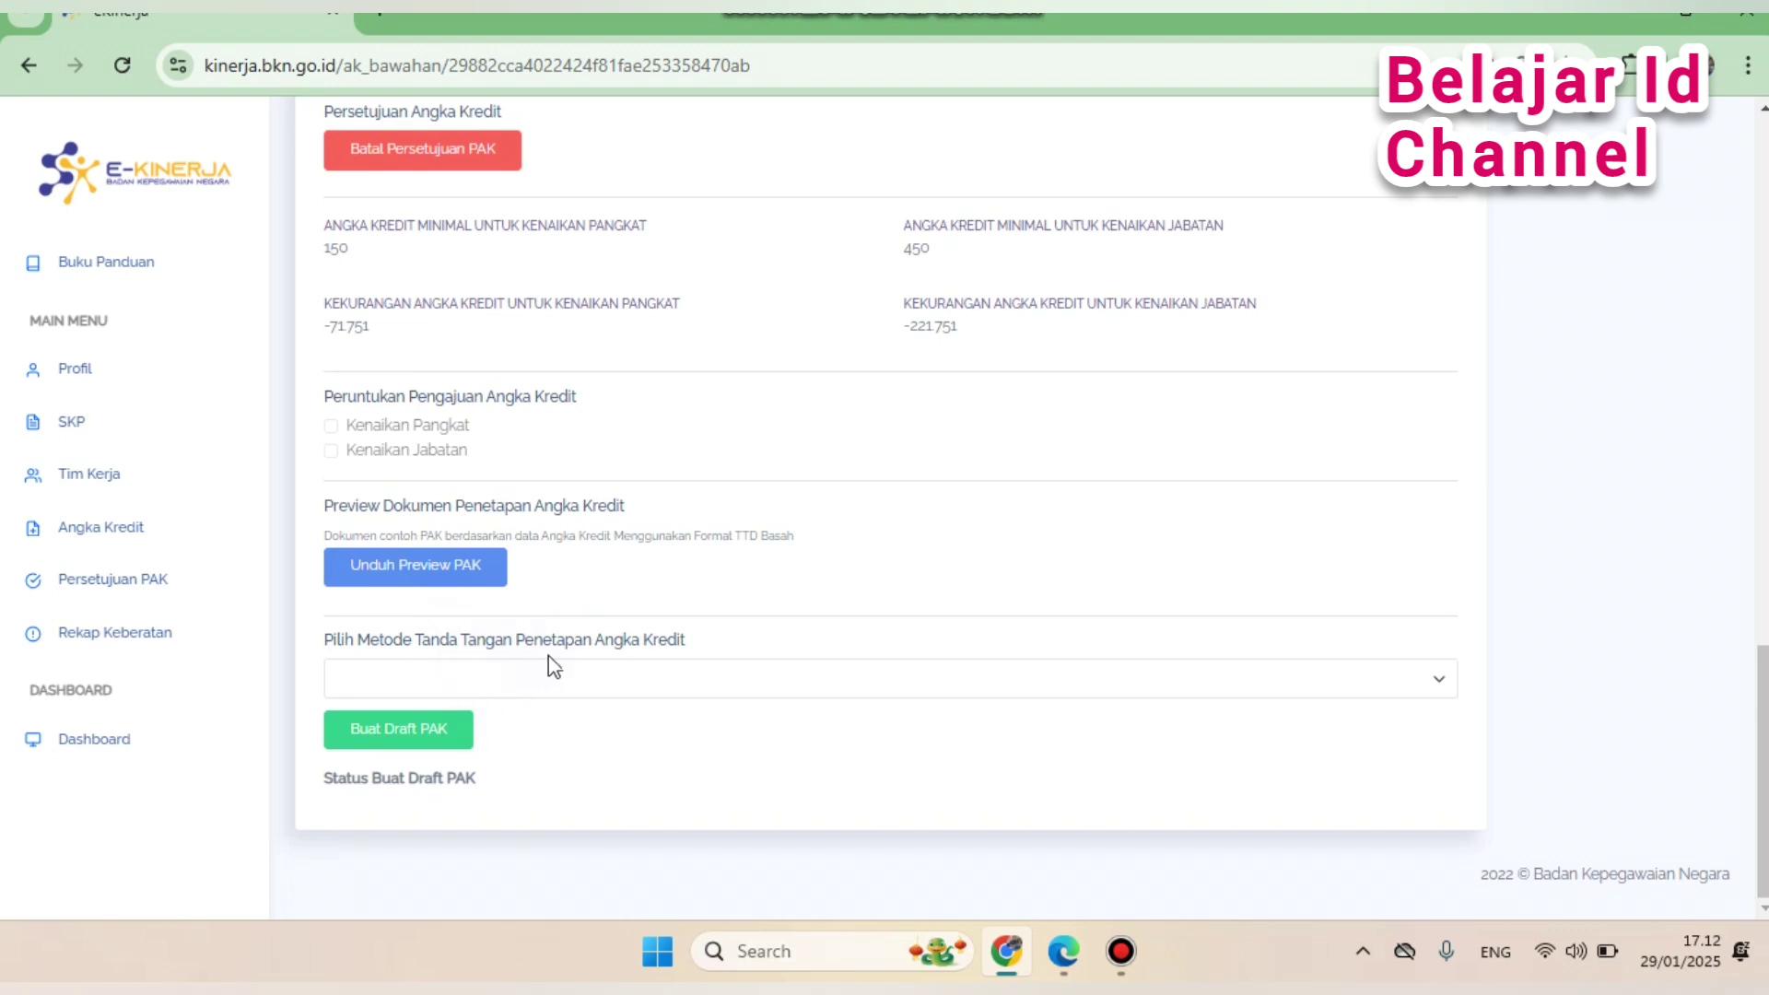
pyautogui.click(555, 682)
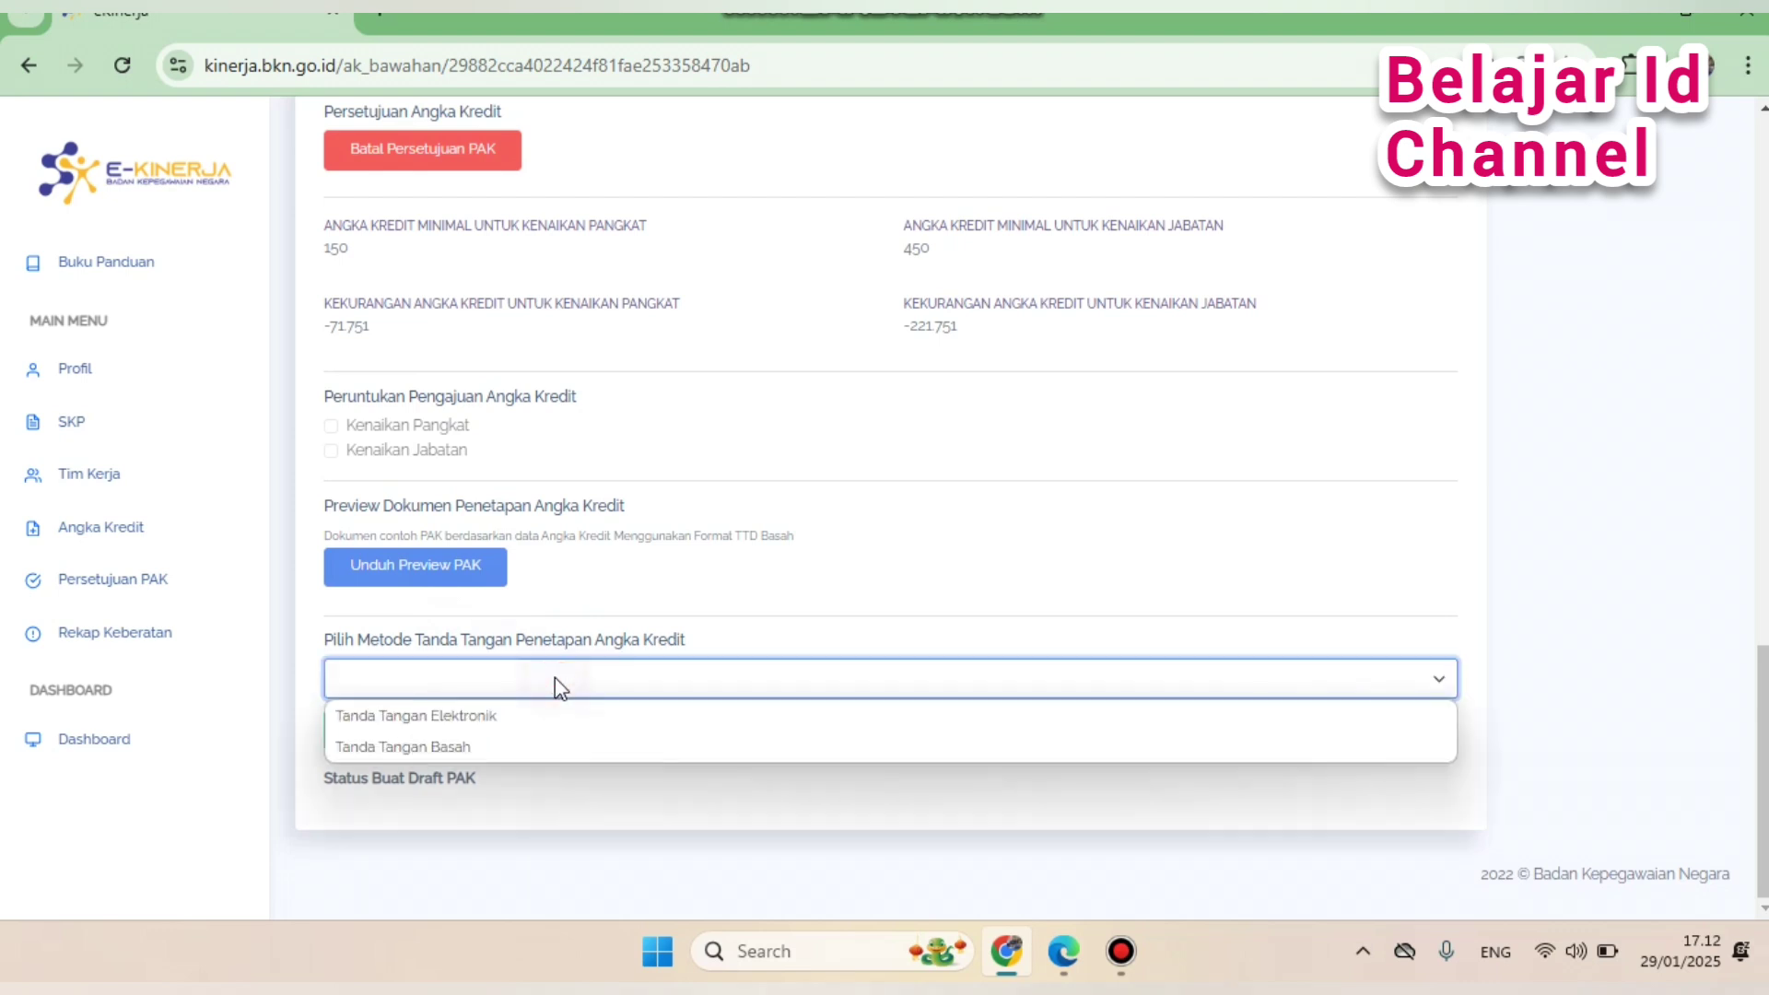
pyautogui.click(473, 748)
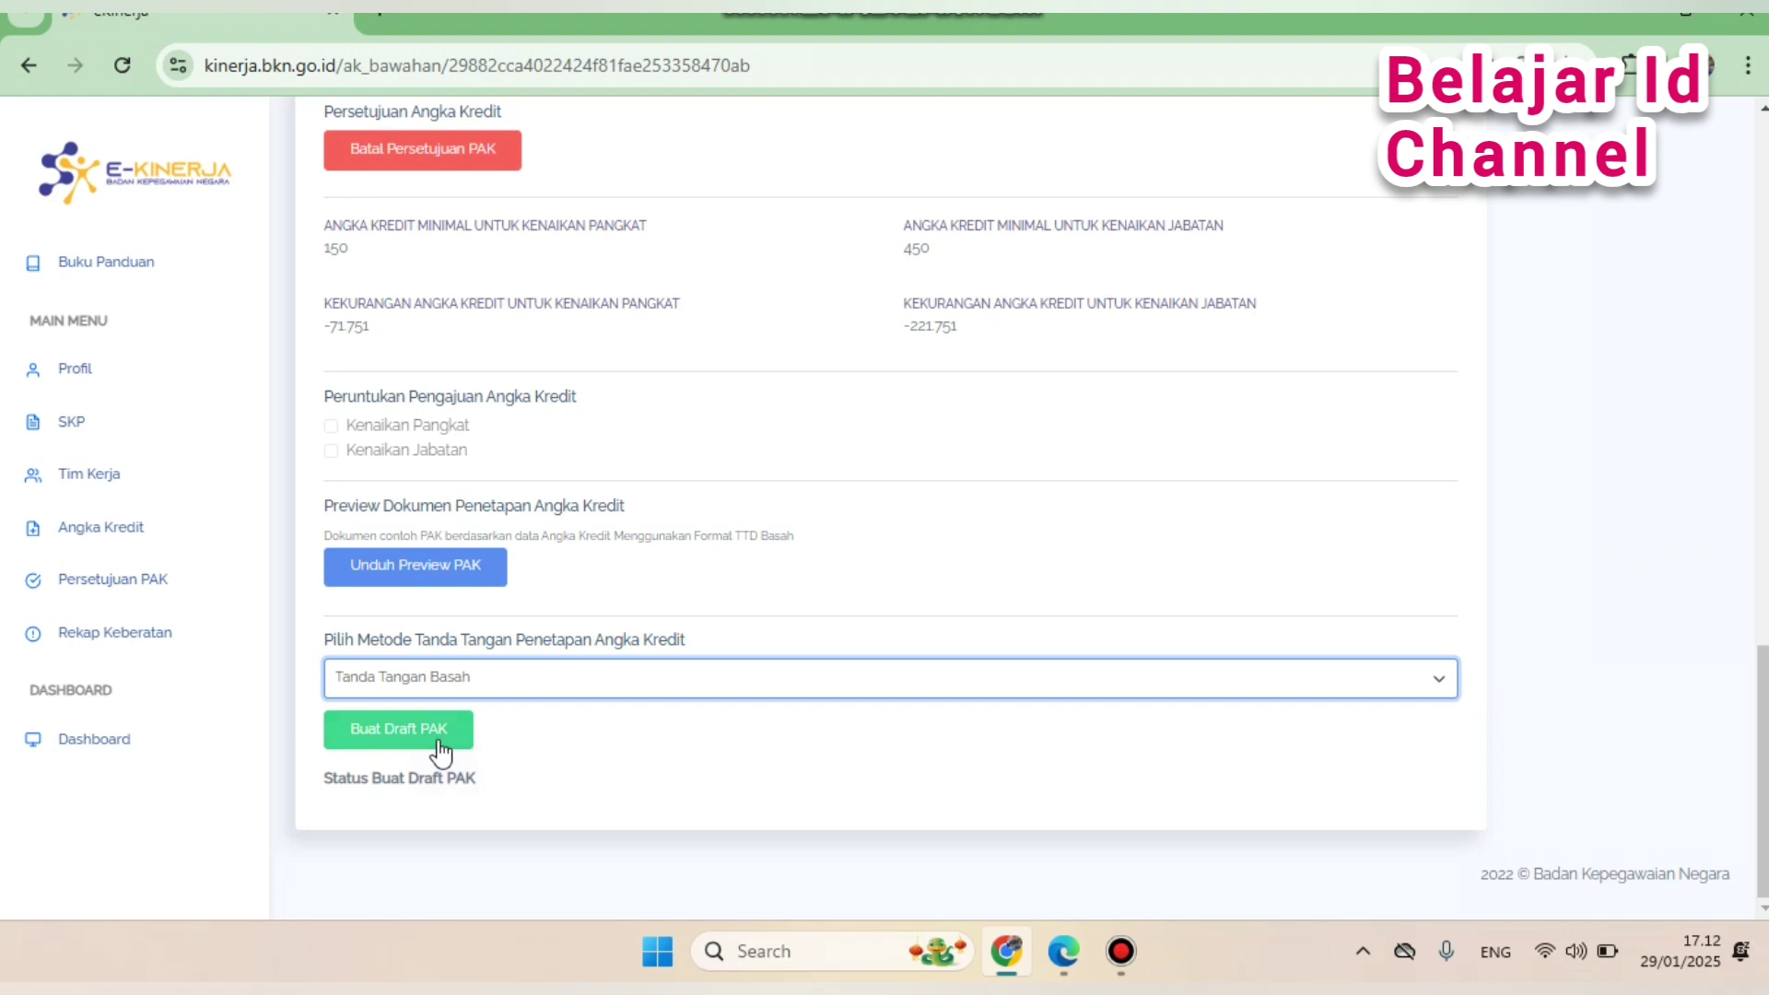
pyautogui.click(440, 742)
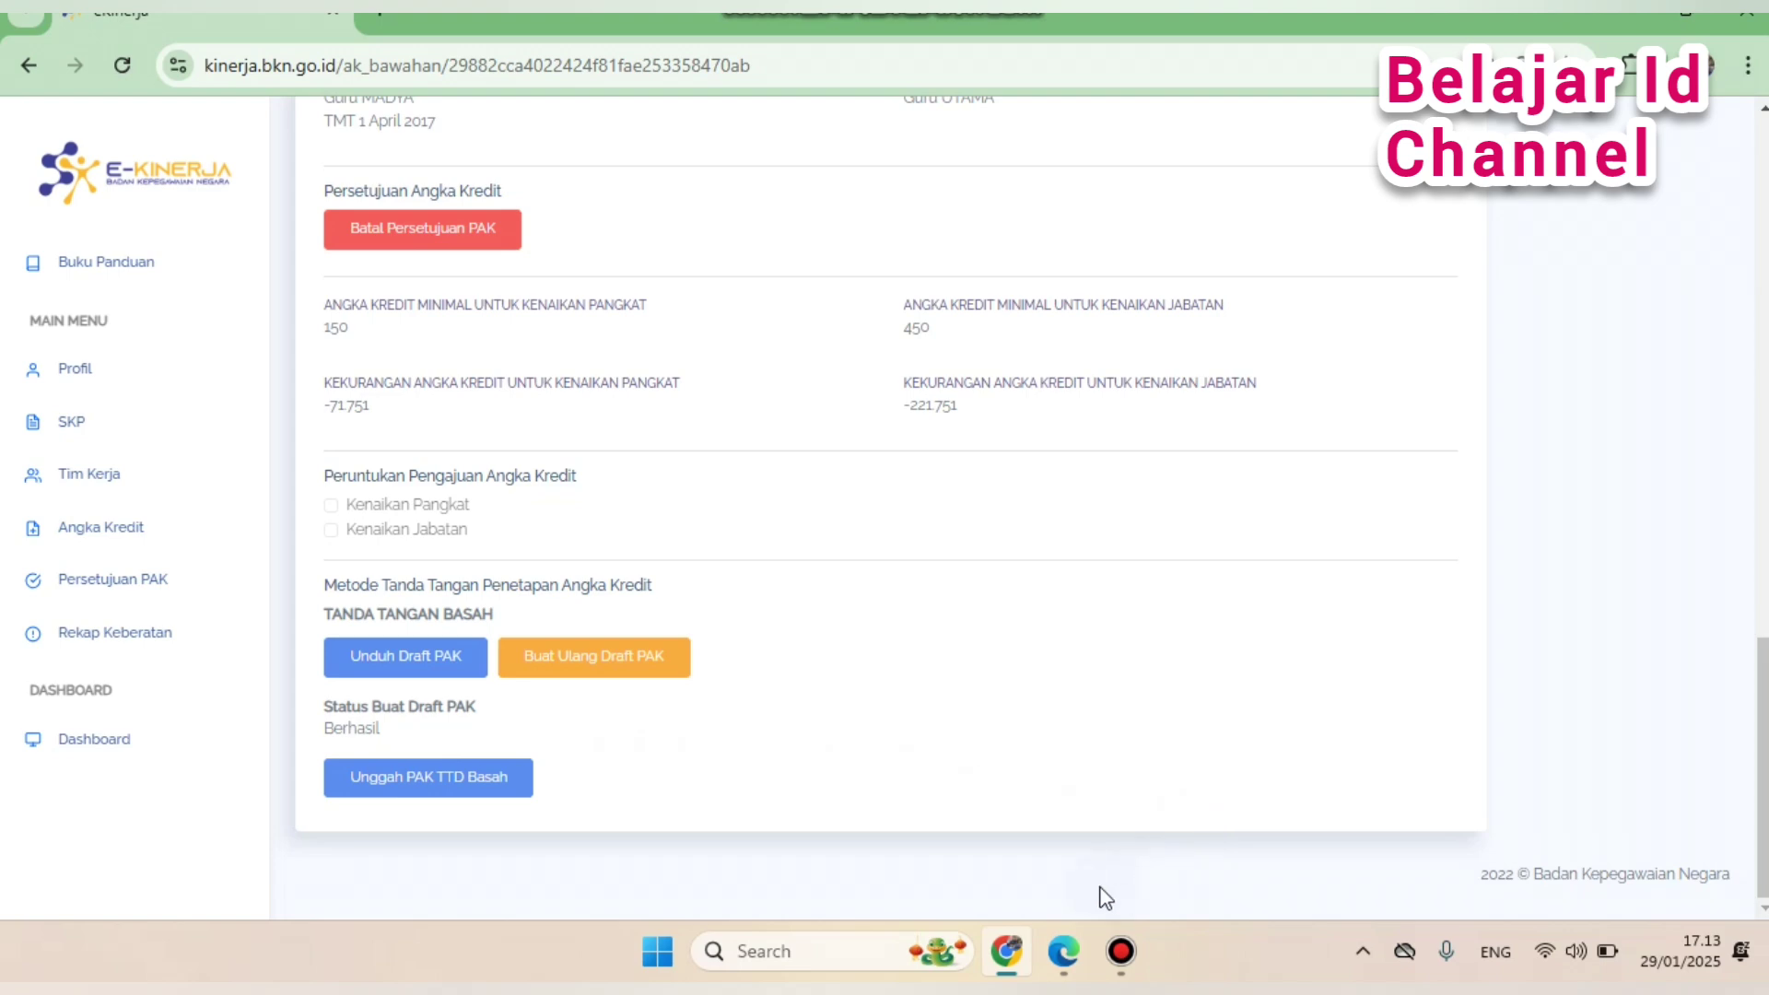
# Switch back to the employee's session in Edge, refresh the Angka Kredit list and check the 2023 entry's Nomor SK.
pyautogui.click(1063, 951)
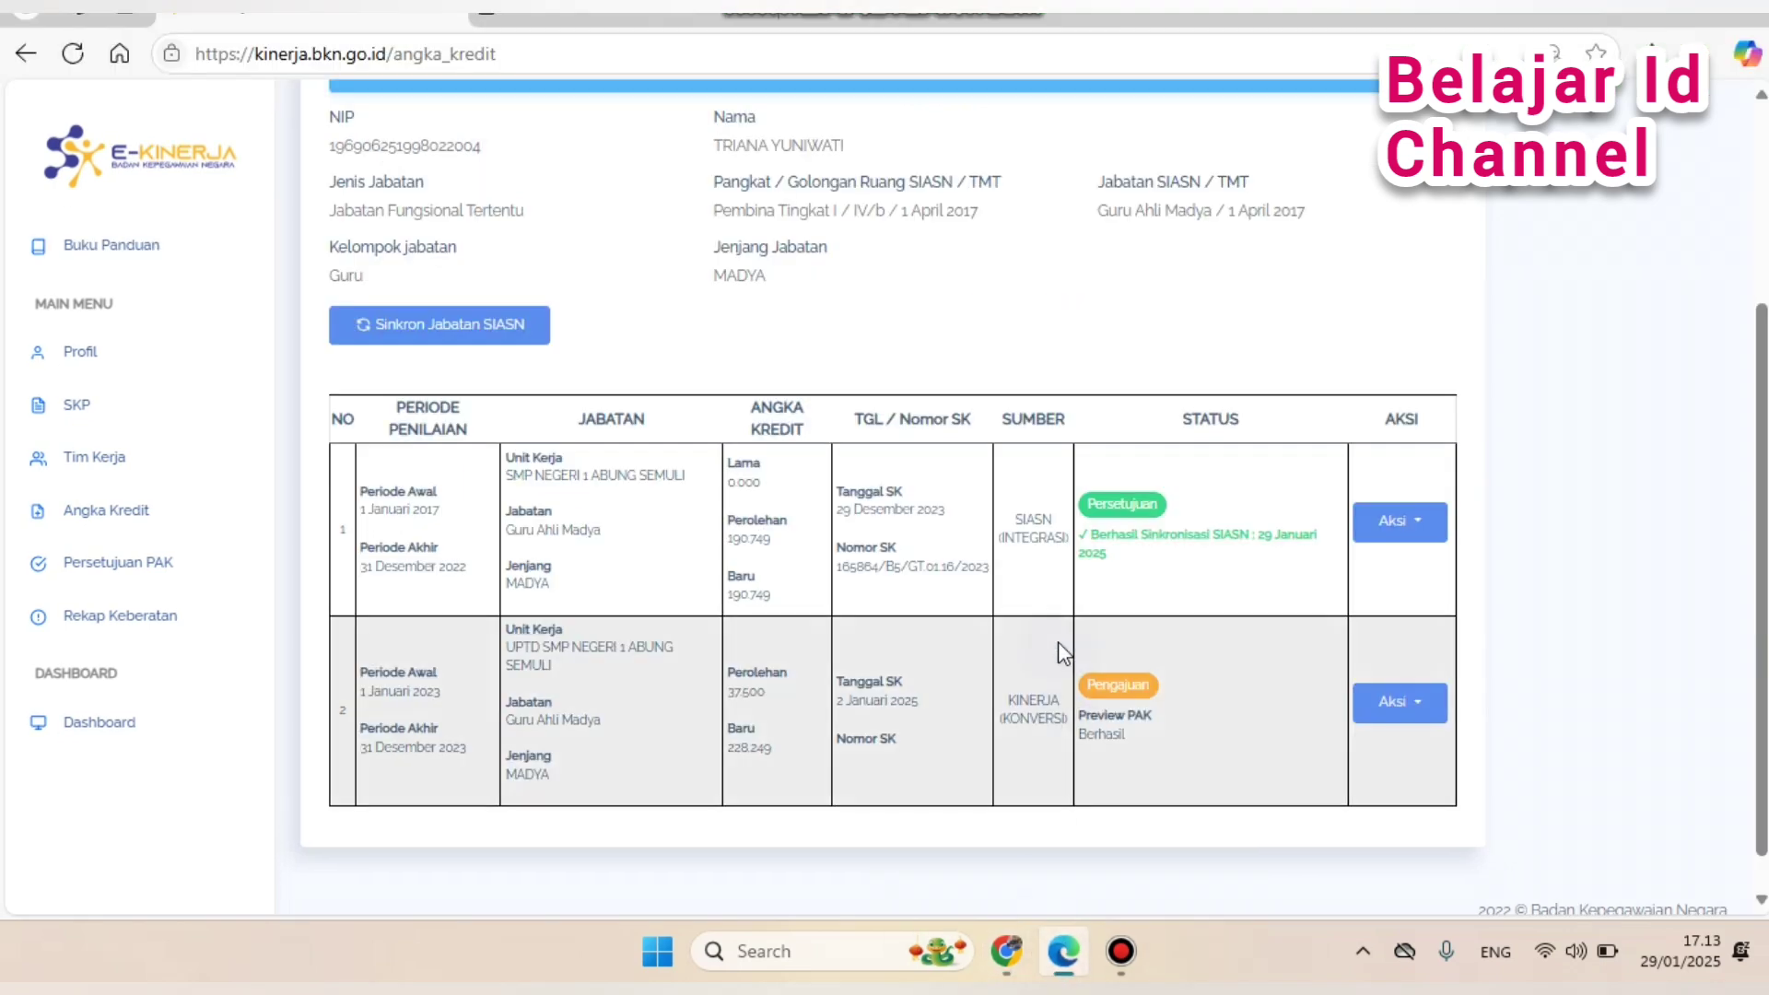
pyautogui.click(951, 40)
pyautogui.press('Return')
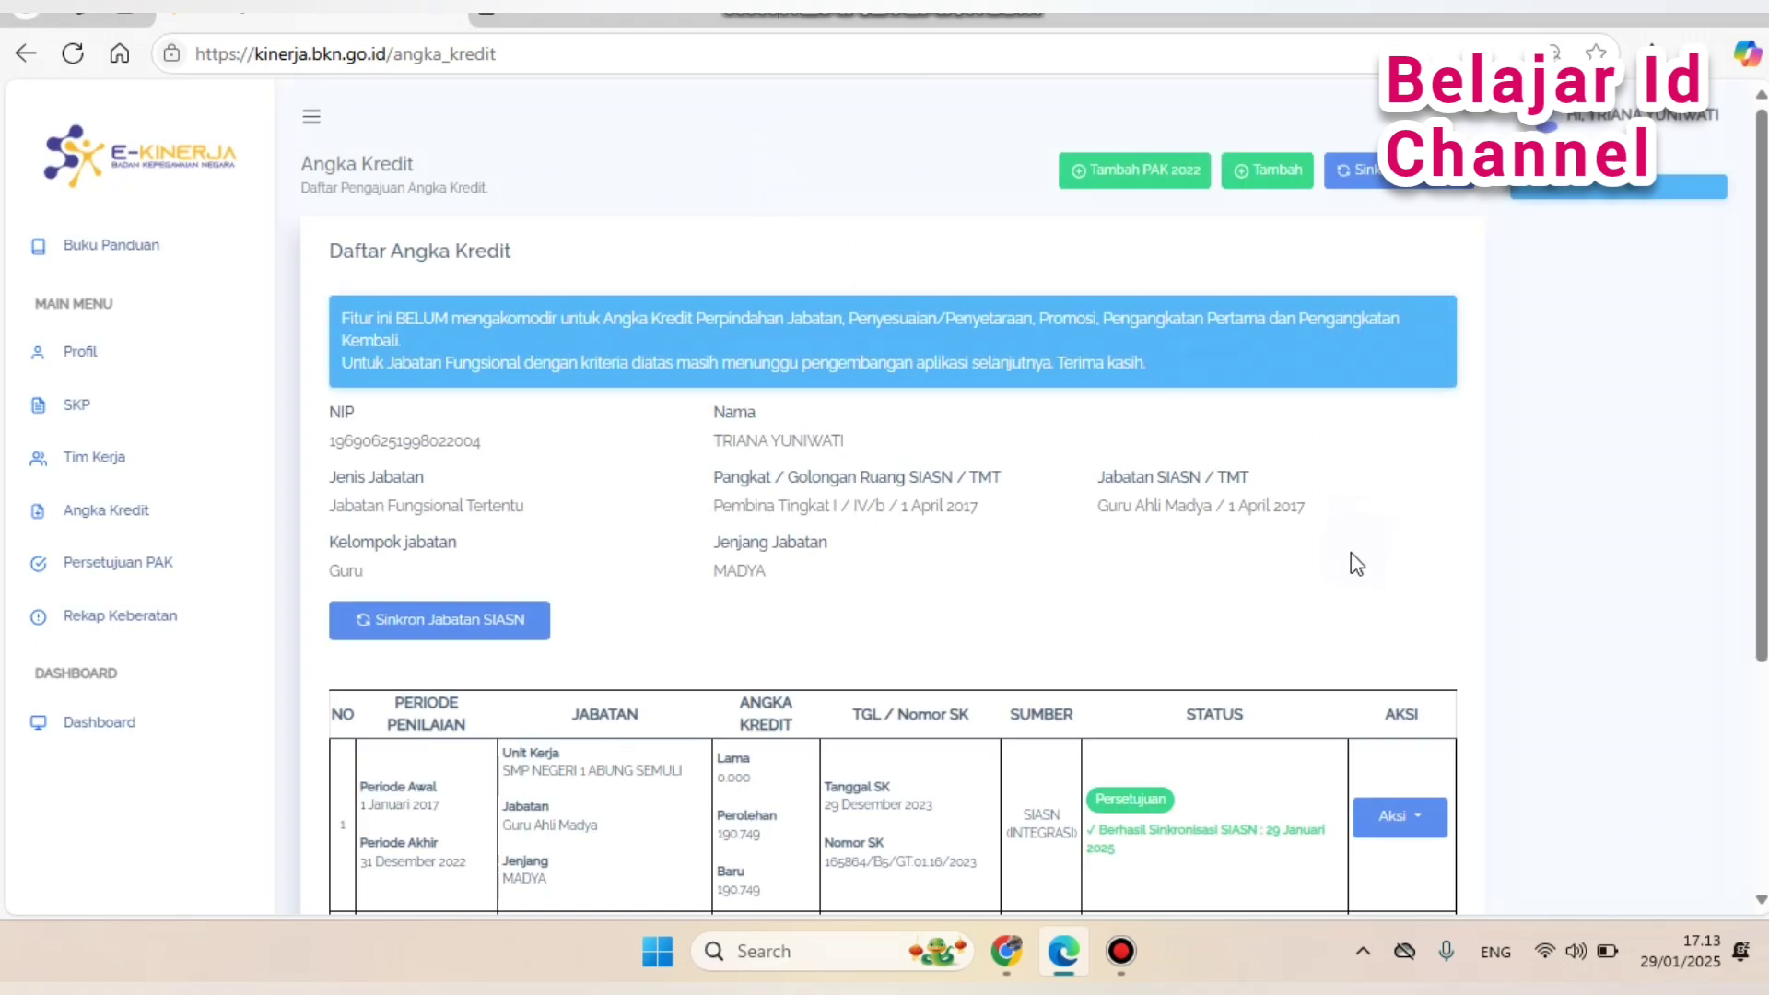
pyautogui.scroll(-3, 1351, 553)
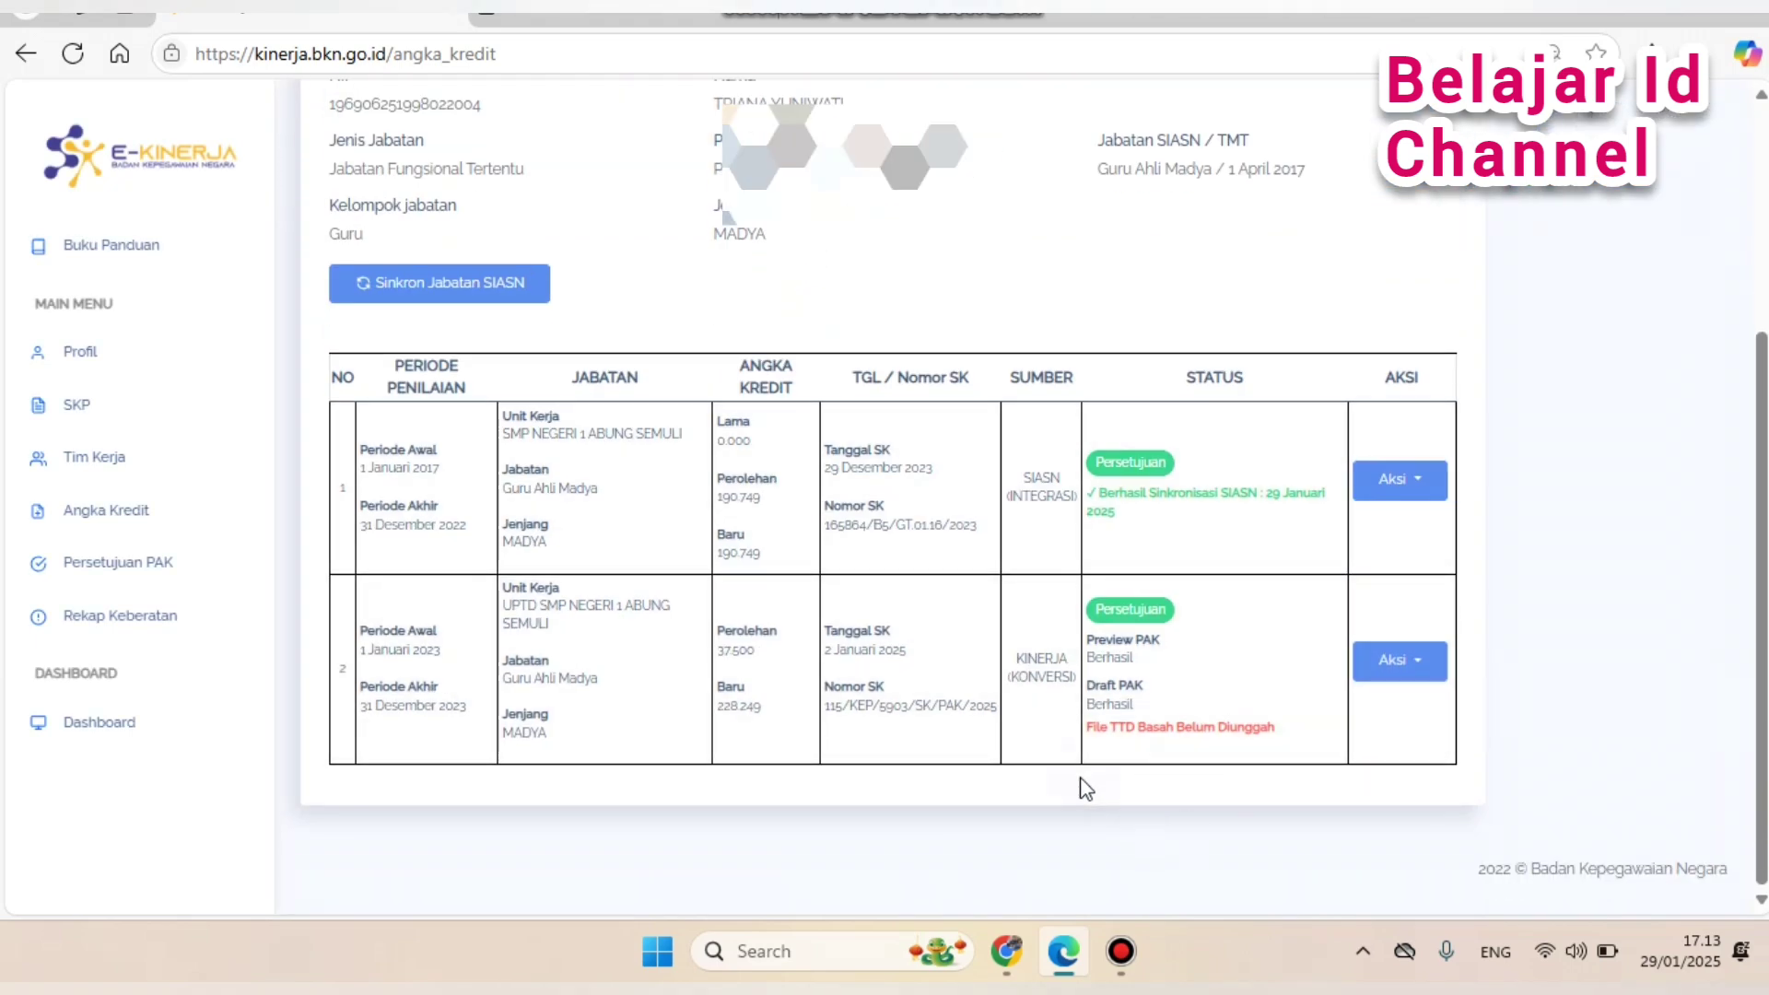
pyautogui.moveTo(823, 718); pyautogui.dragTo(998, 718)
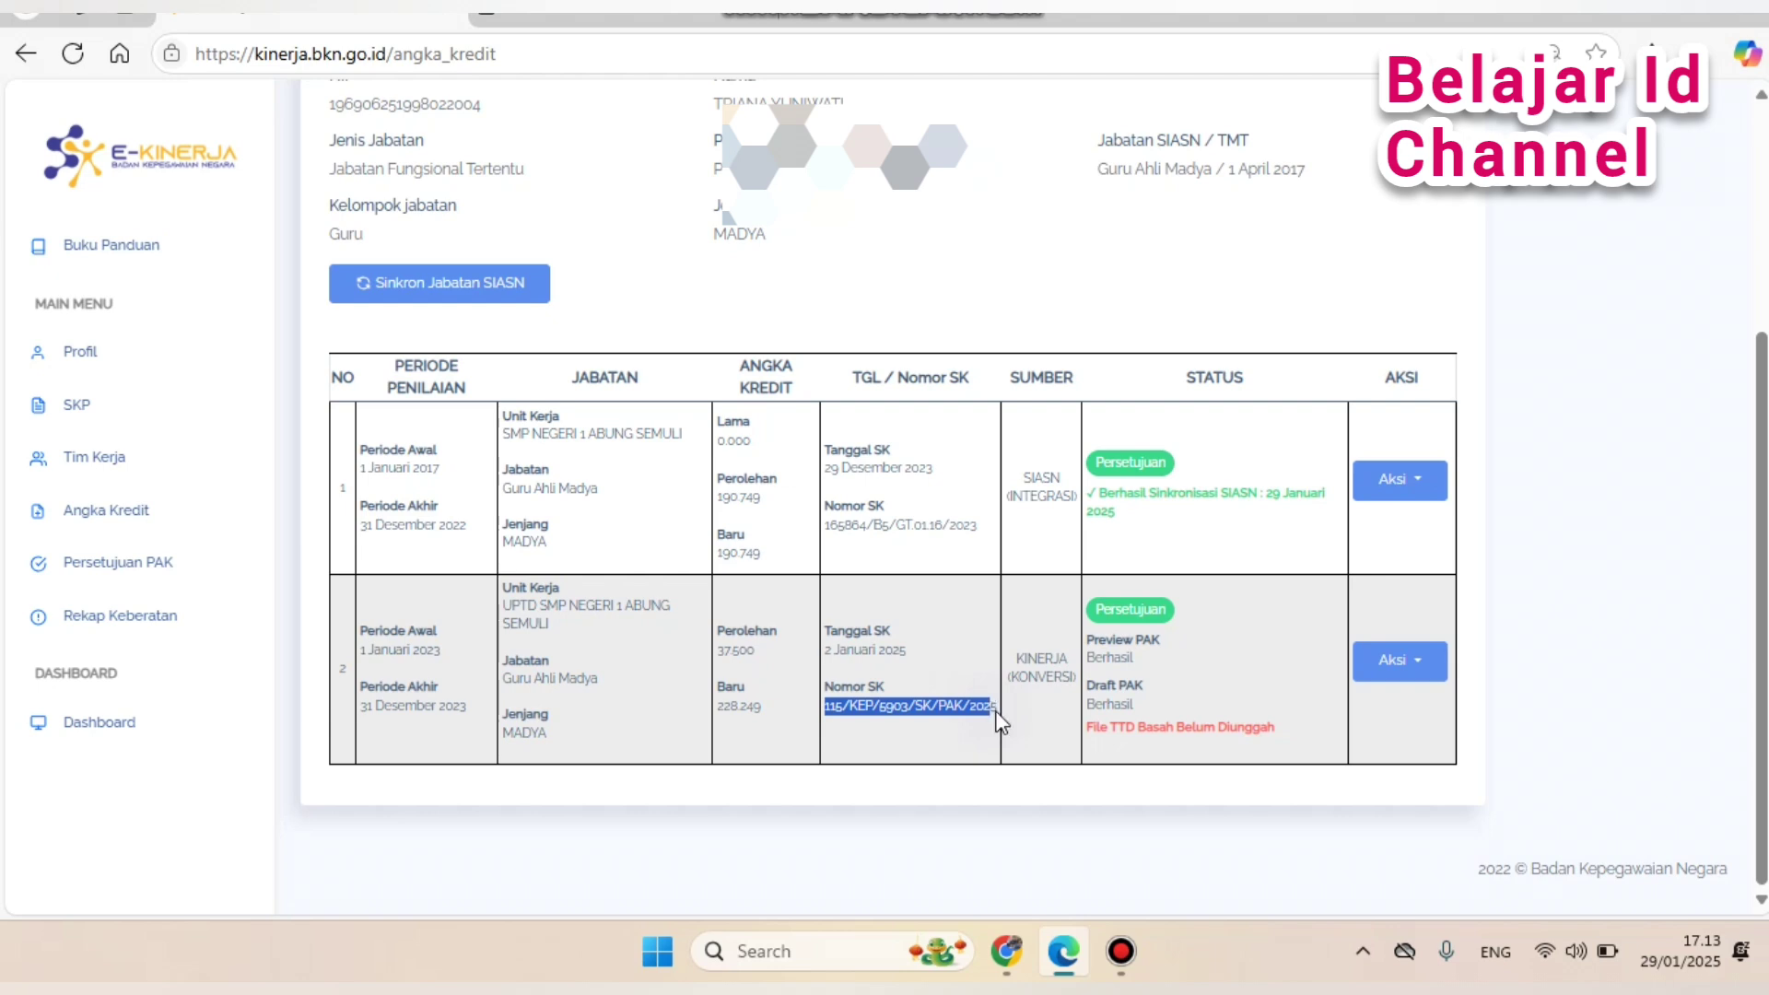
pyautogui.click(915, 733)
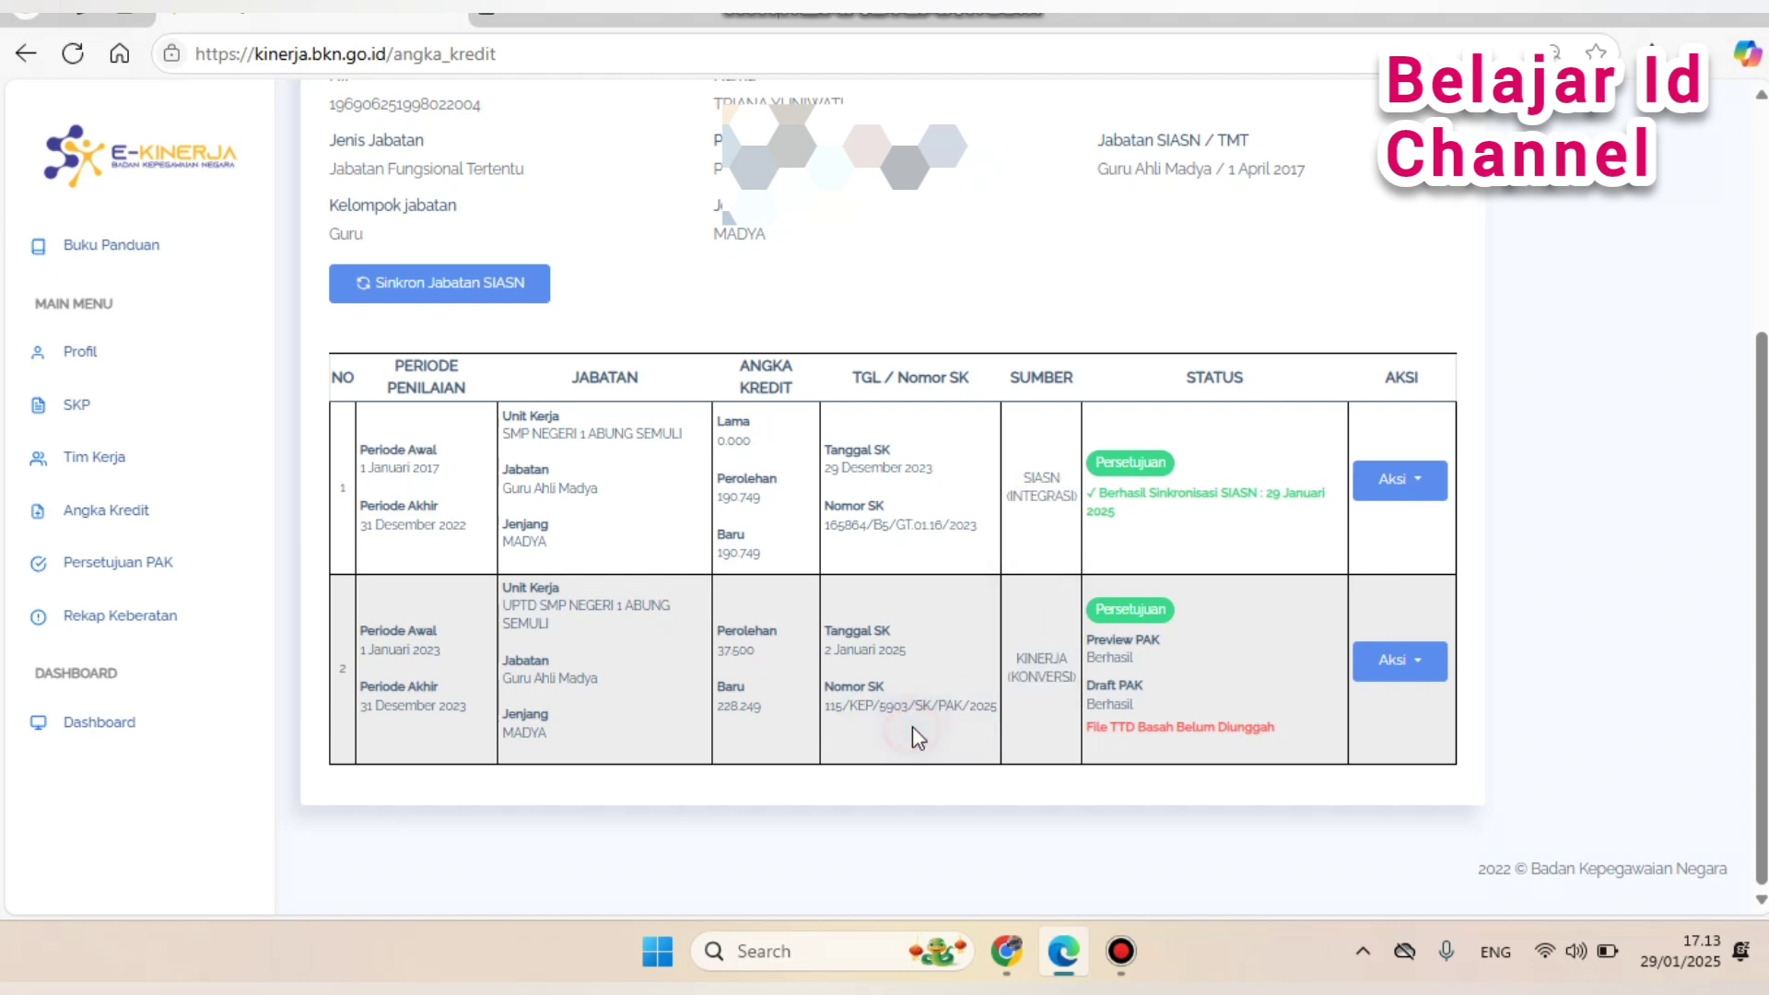
# Download the draft PAK of the 2023 entry and open the document.
pyautogui.click(1433, 676)
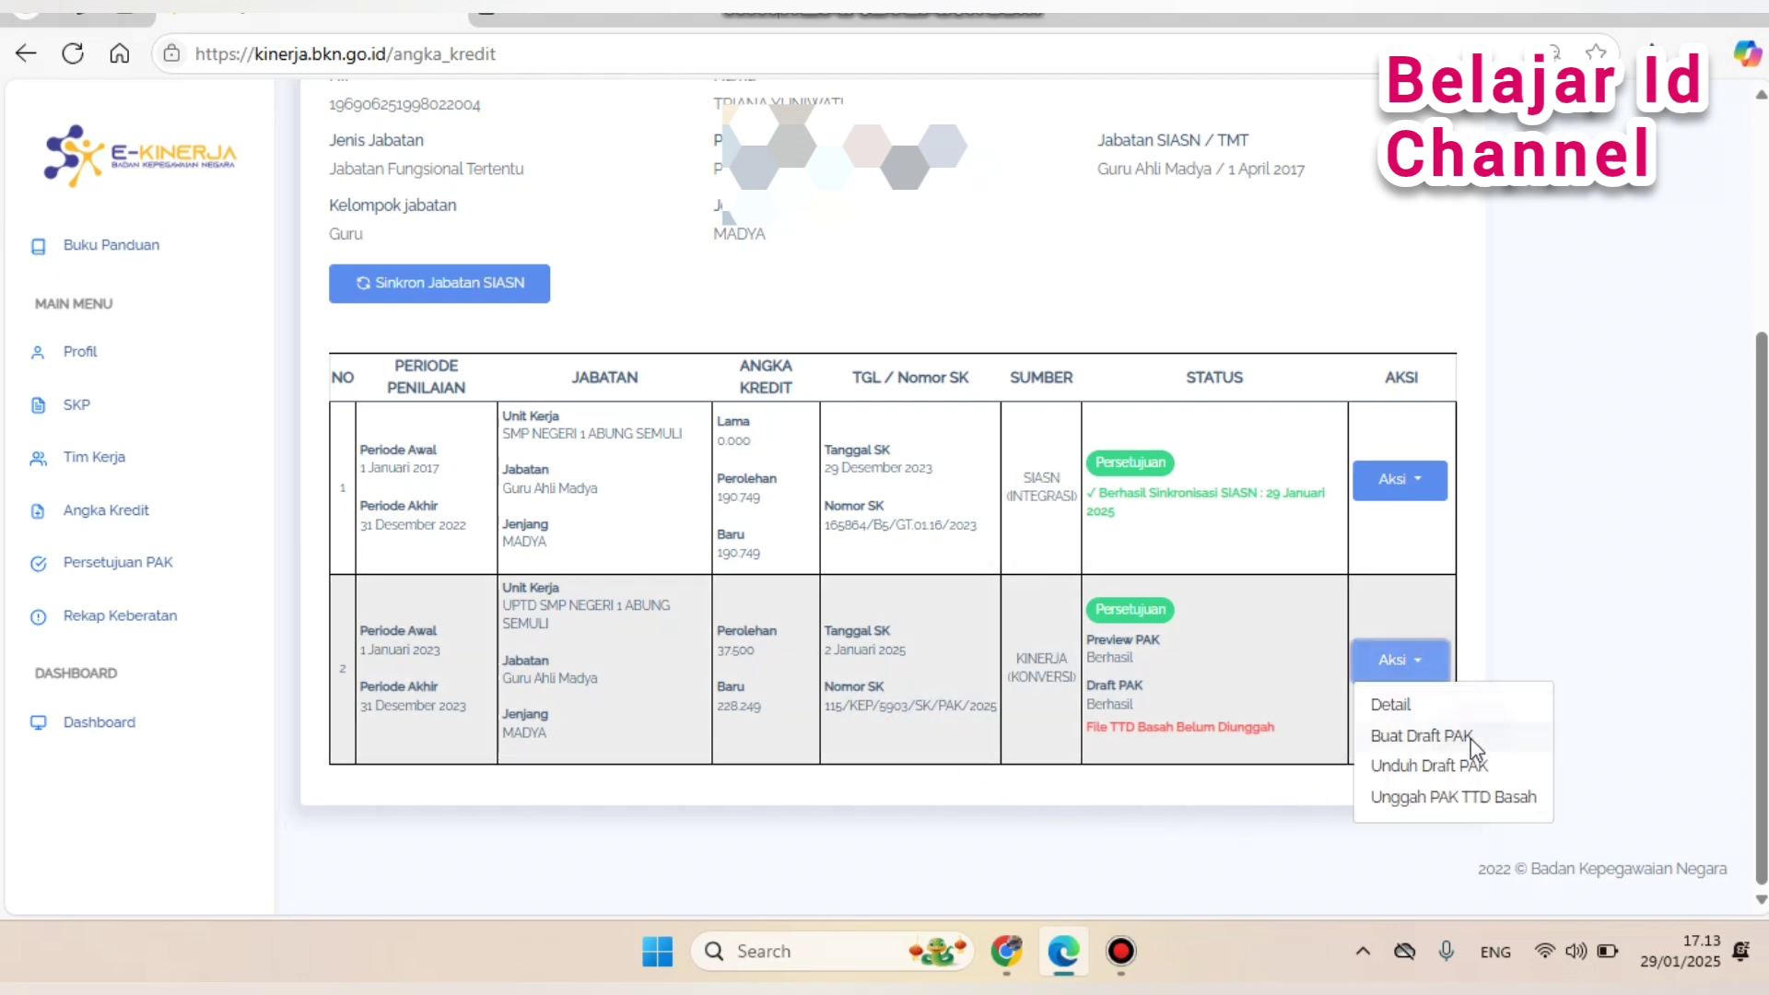
pyautogui.click(1448, 768)
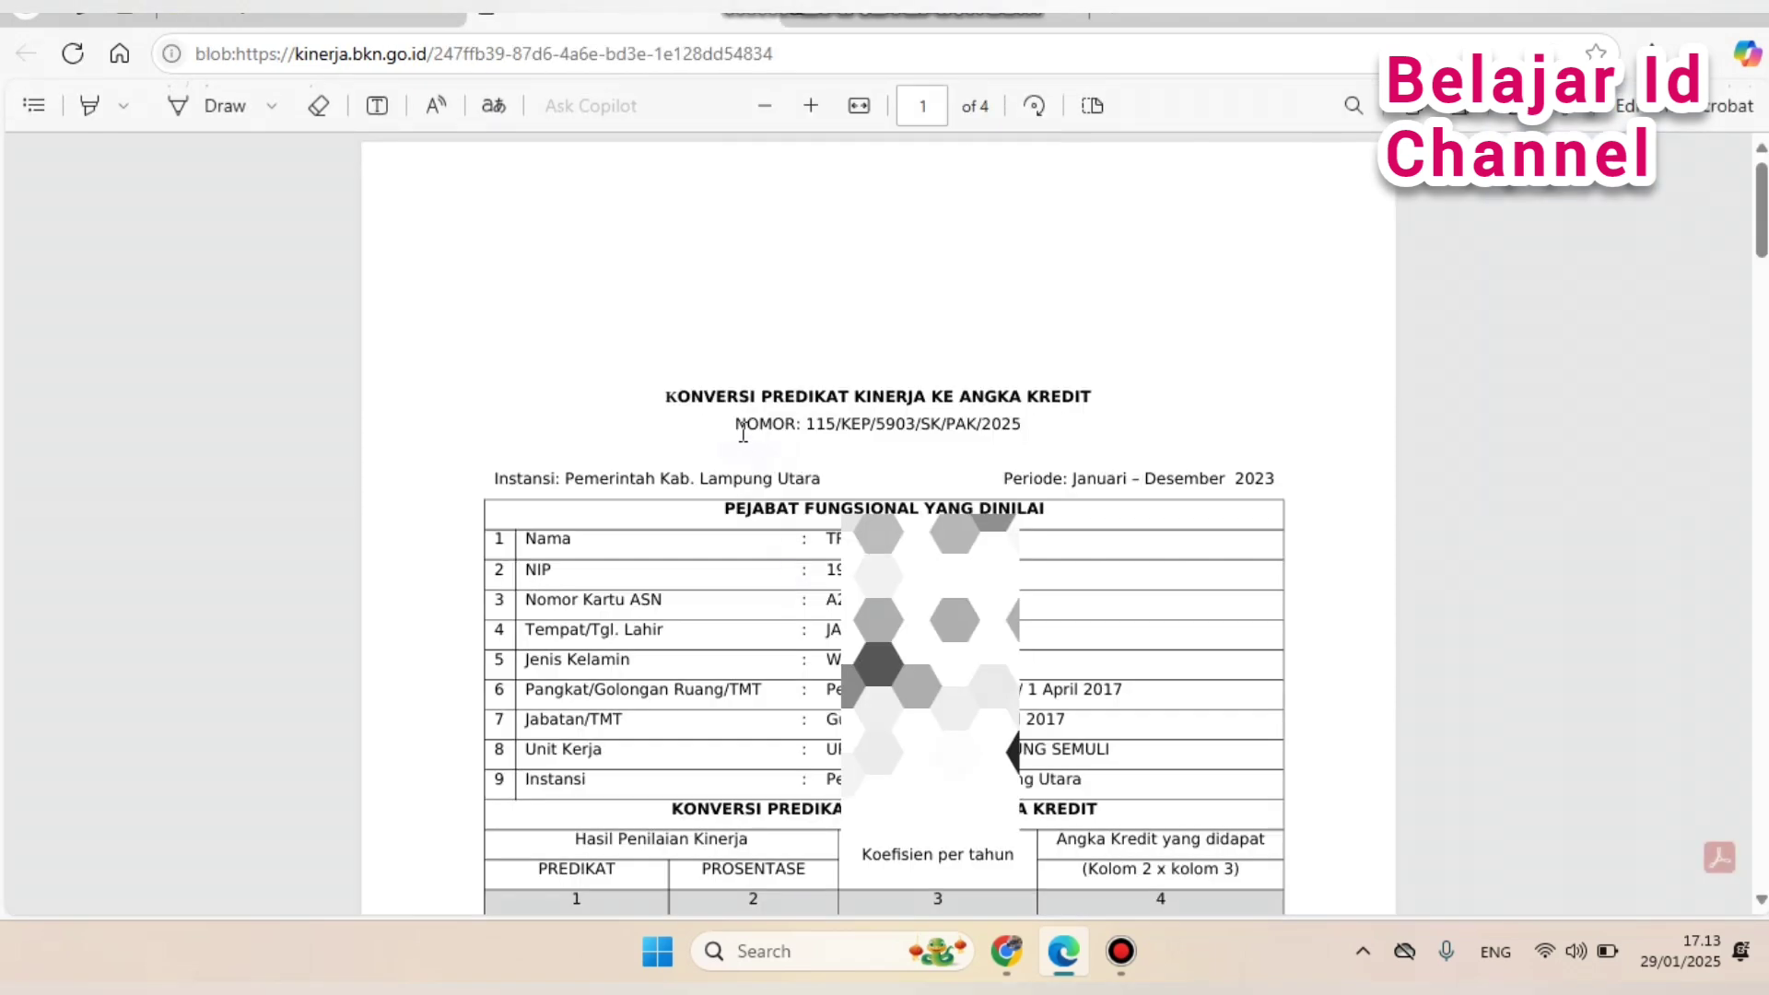
# Check the document number on the draft PAK and the actions offered for the 2023 entry in the Angka Kredit list.
pyautogui.moveTo(734, 424); pyautogui.dragTo(1023, 426)
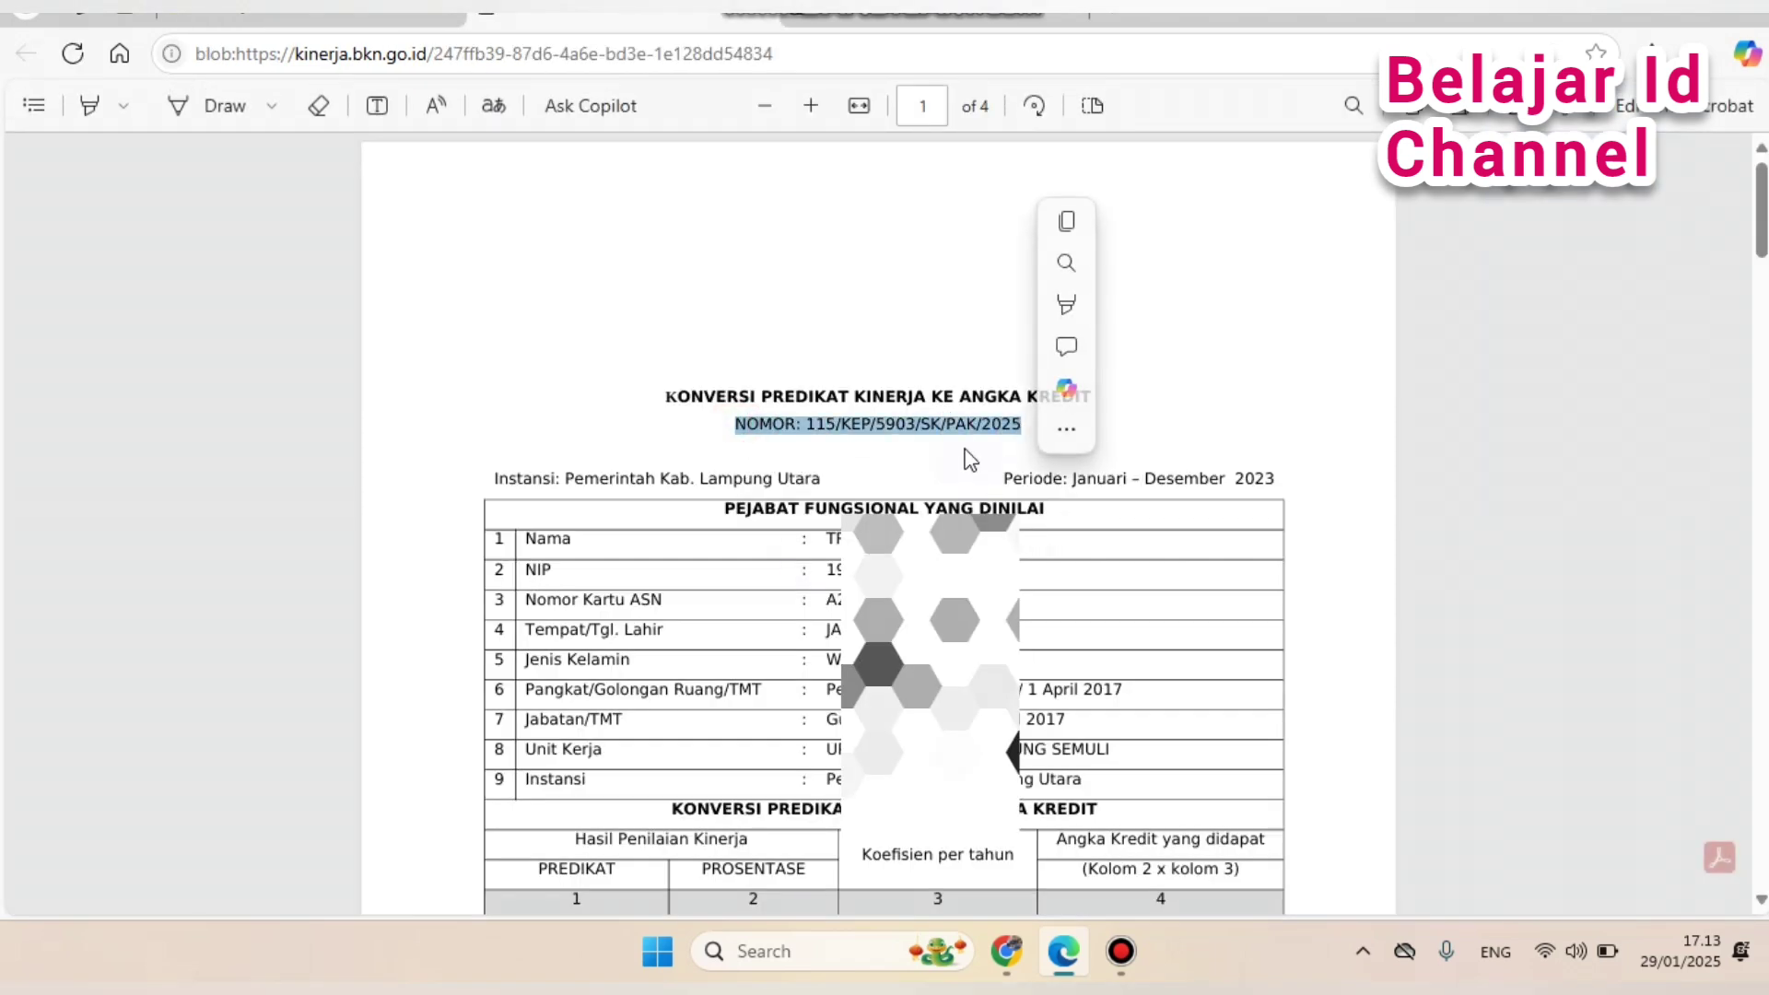
pyautogui.click(335, 16)
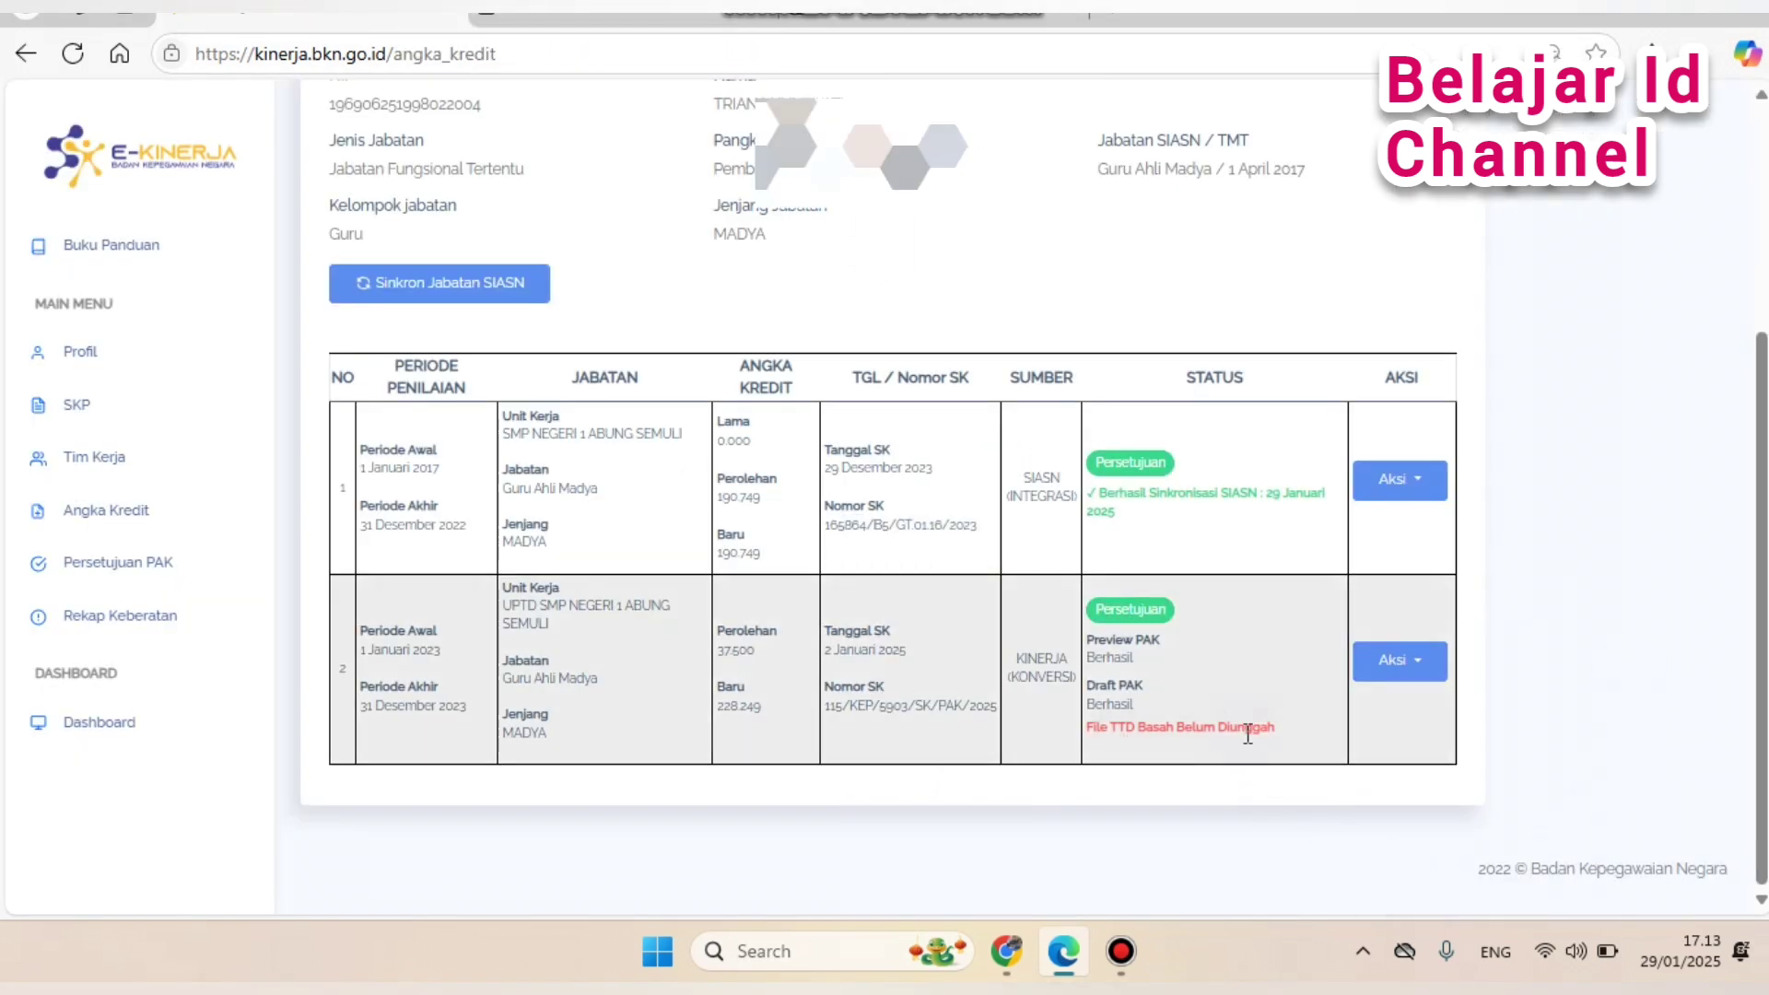
pyautogui.click(1414, 666)
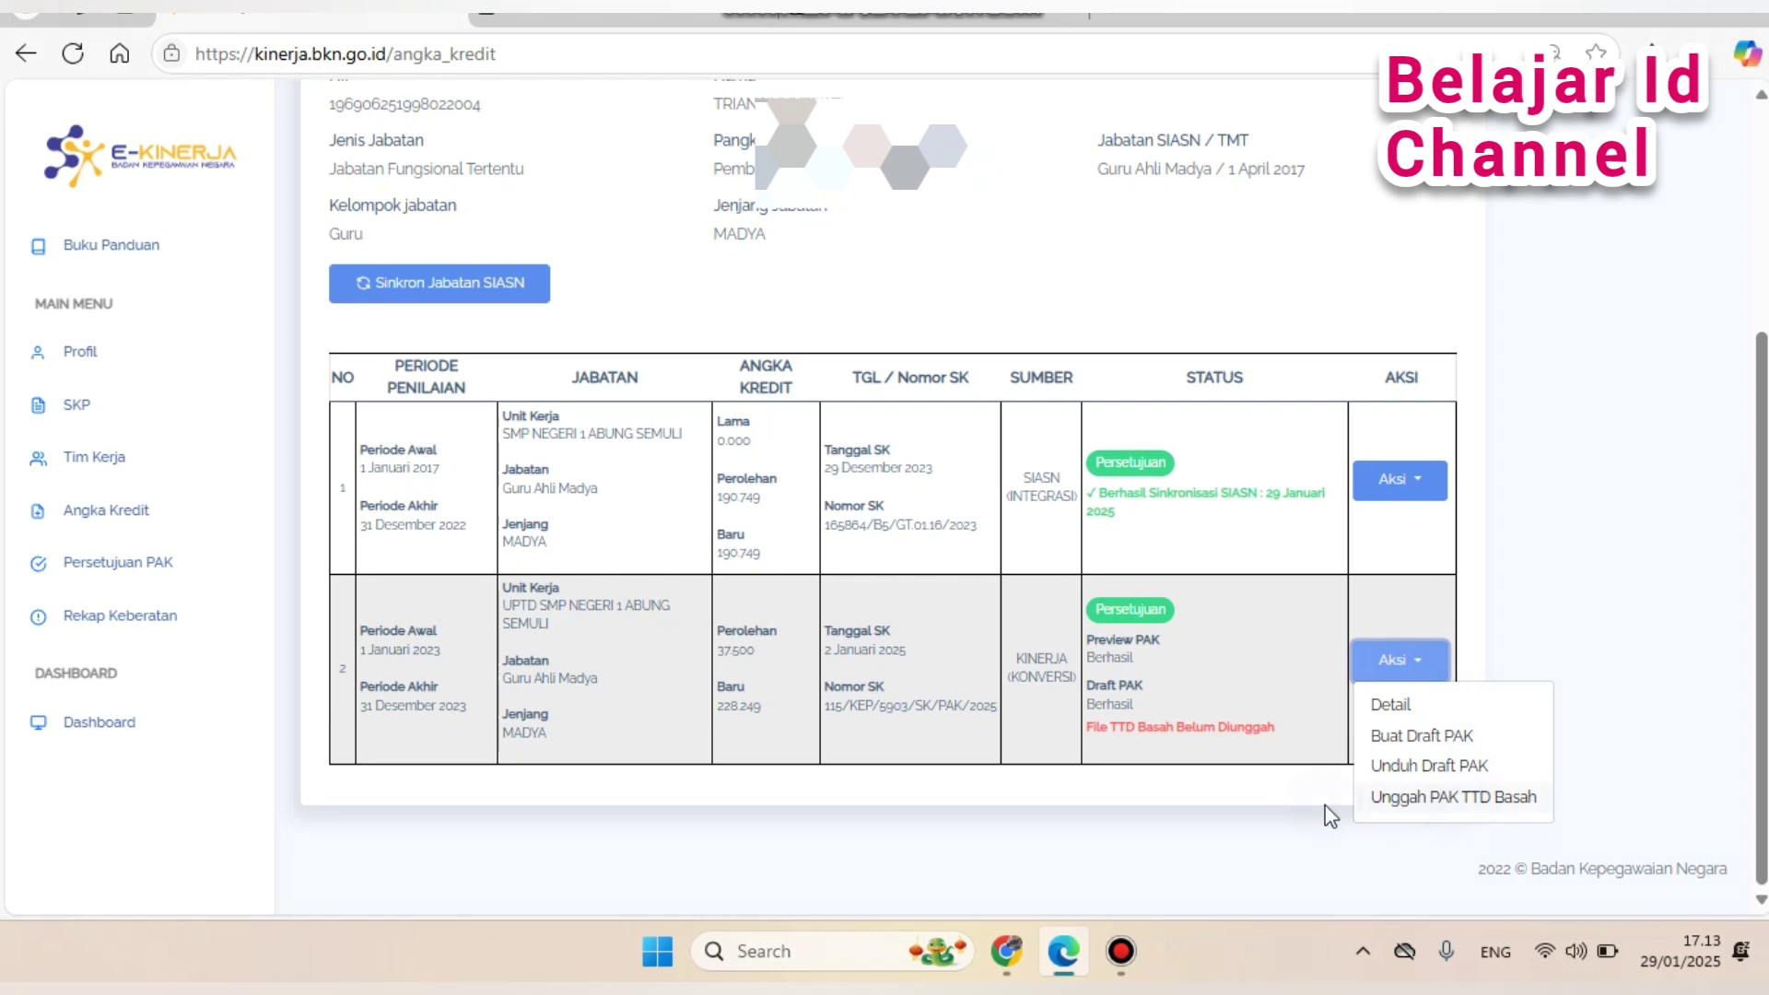
pyautogui.click(794, 711)
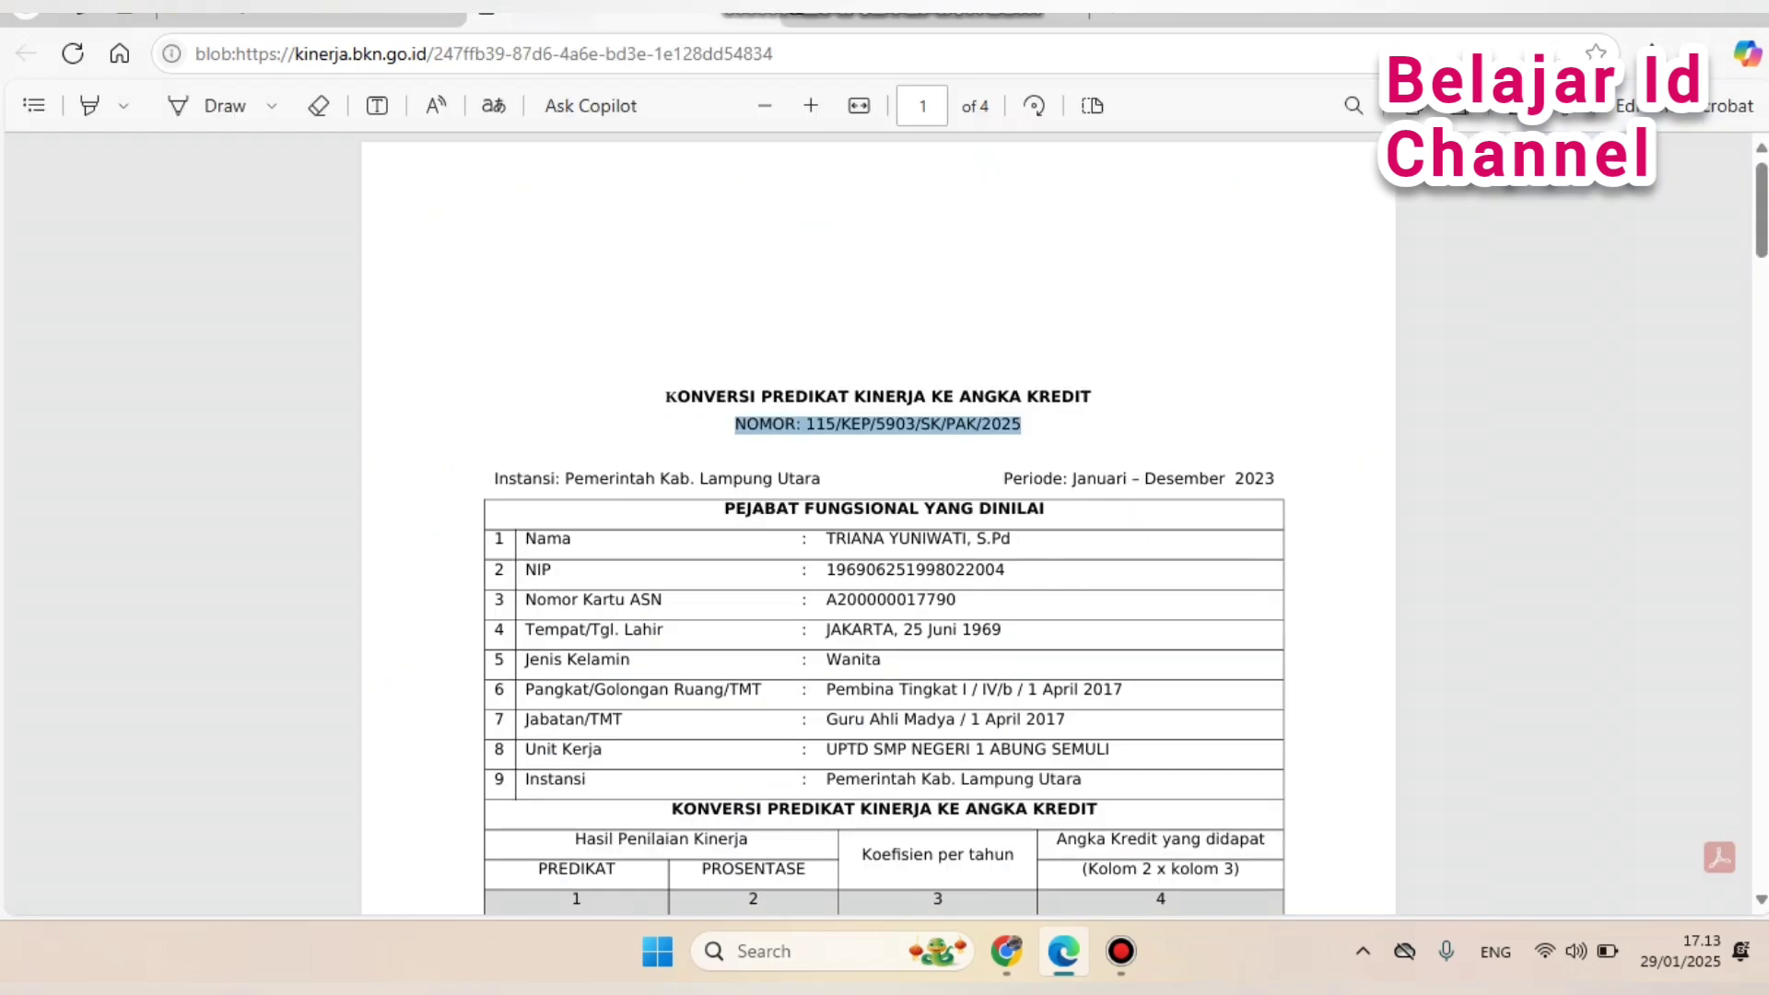
# Review the draft PAK's conversion page and accumulated credit table, including the assessing official's signature blocks.
pyautogui.click(852, 457)
pyautogui.click(607, 275)
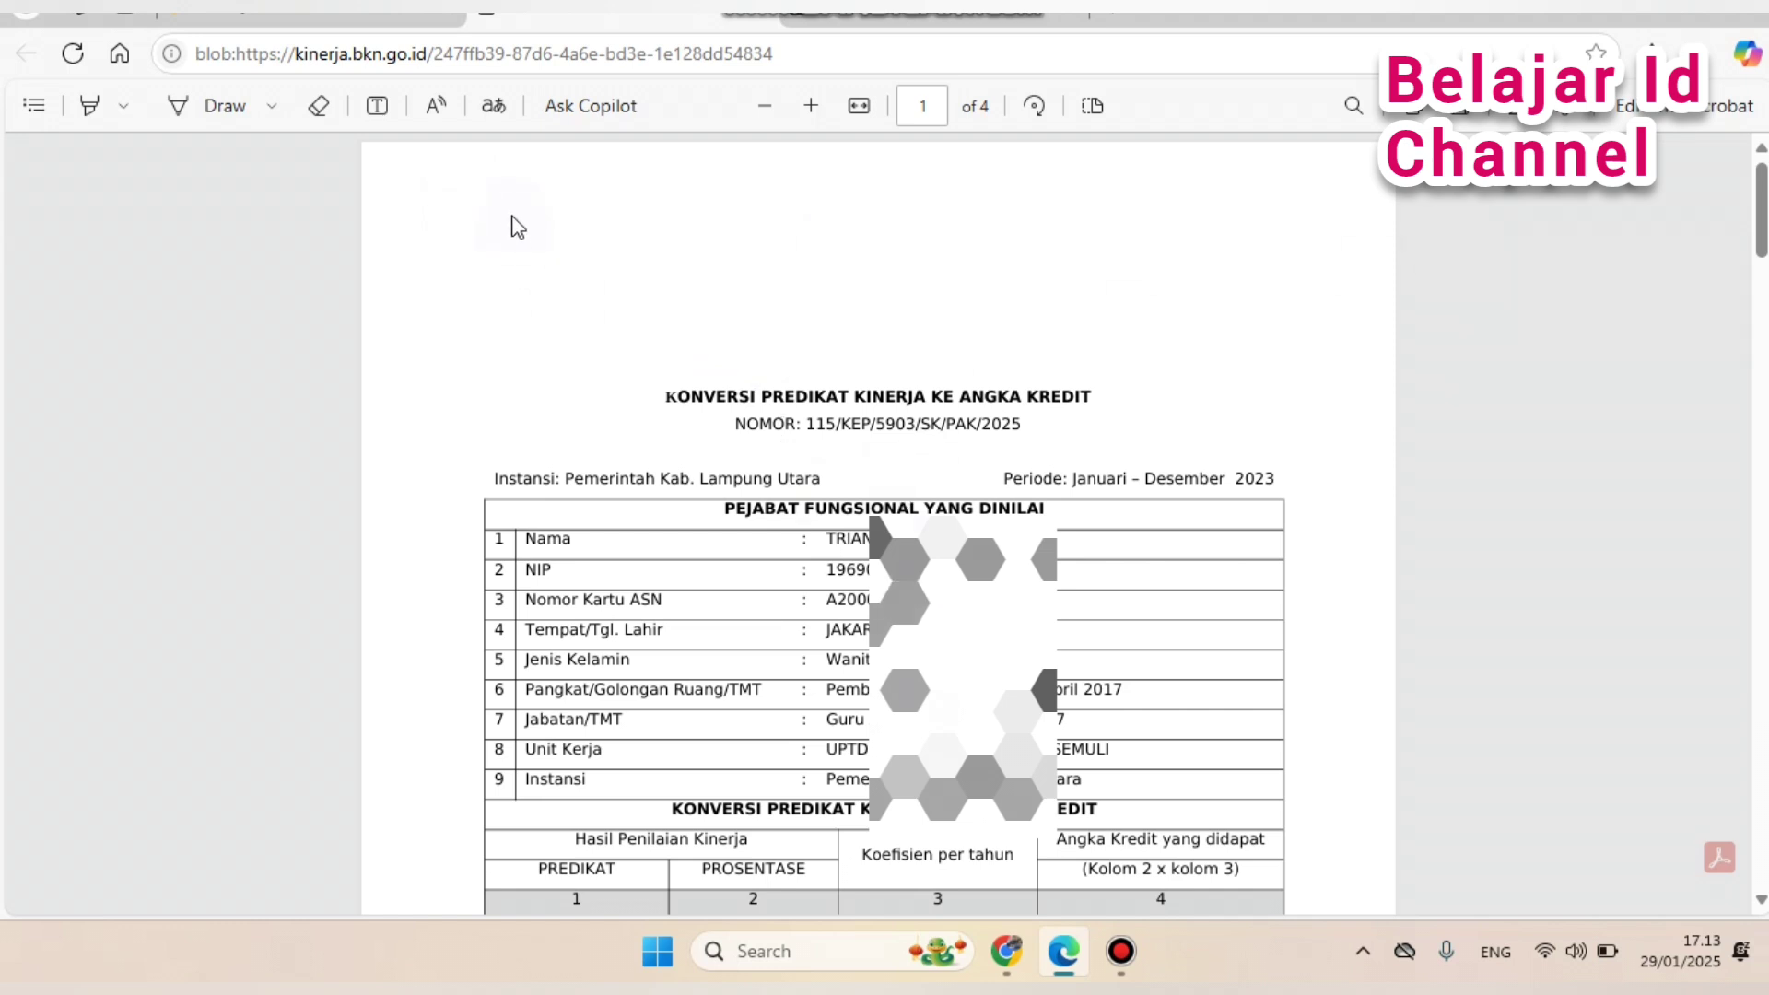
pyautogui.scroll(-1, 913, 592)
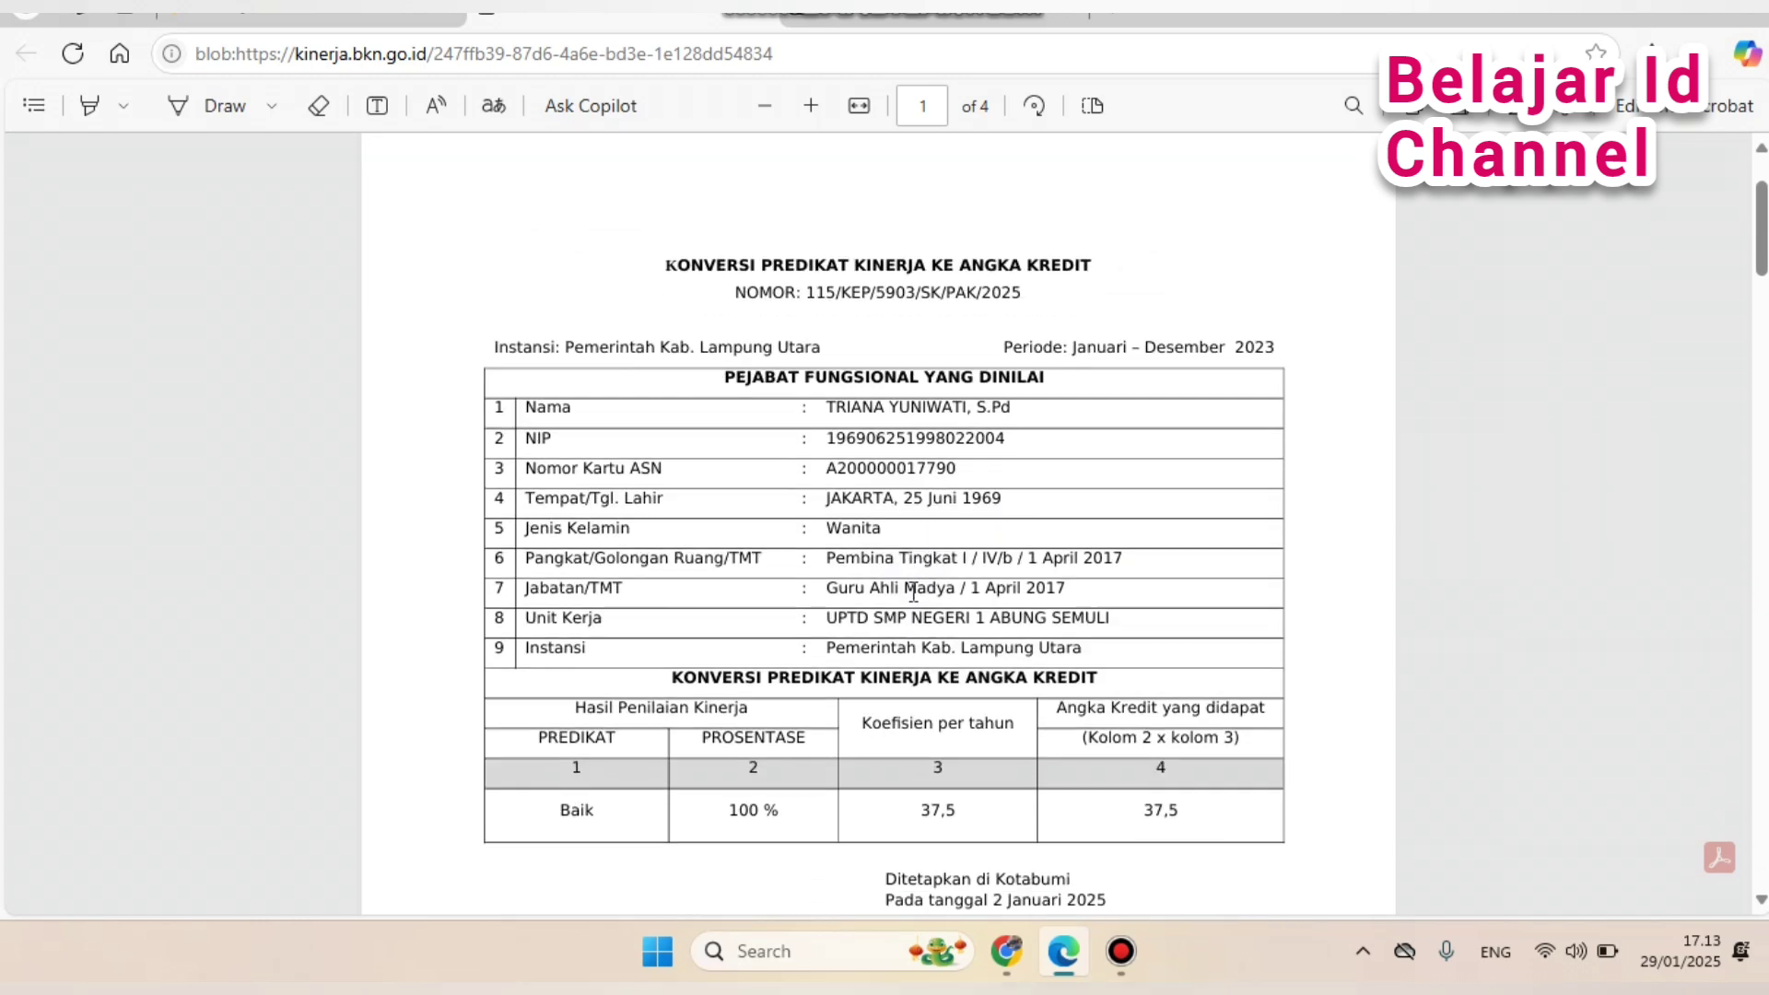
pyautogui.scroll(-3, 913, 592)
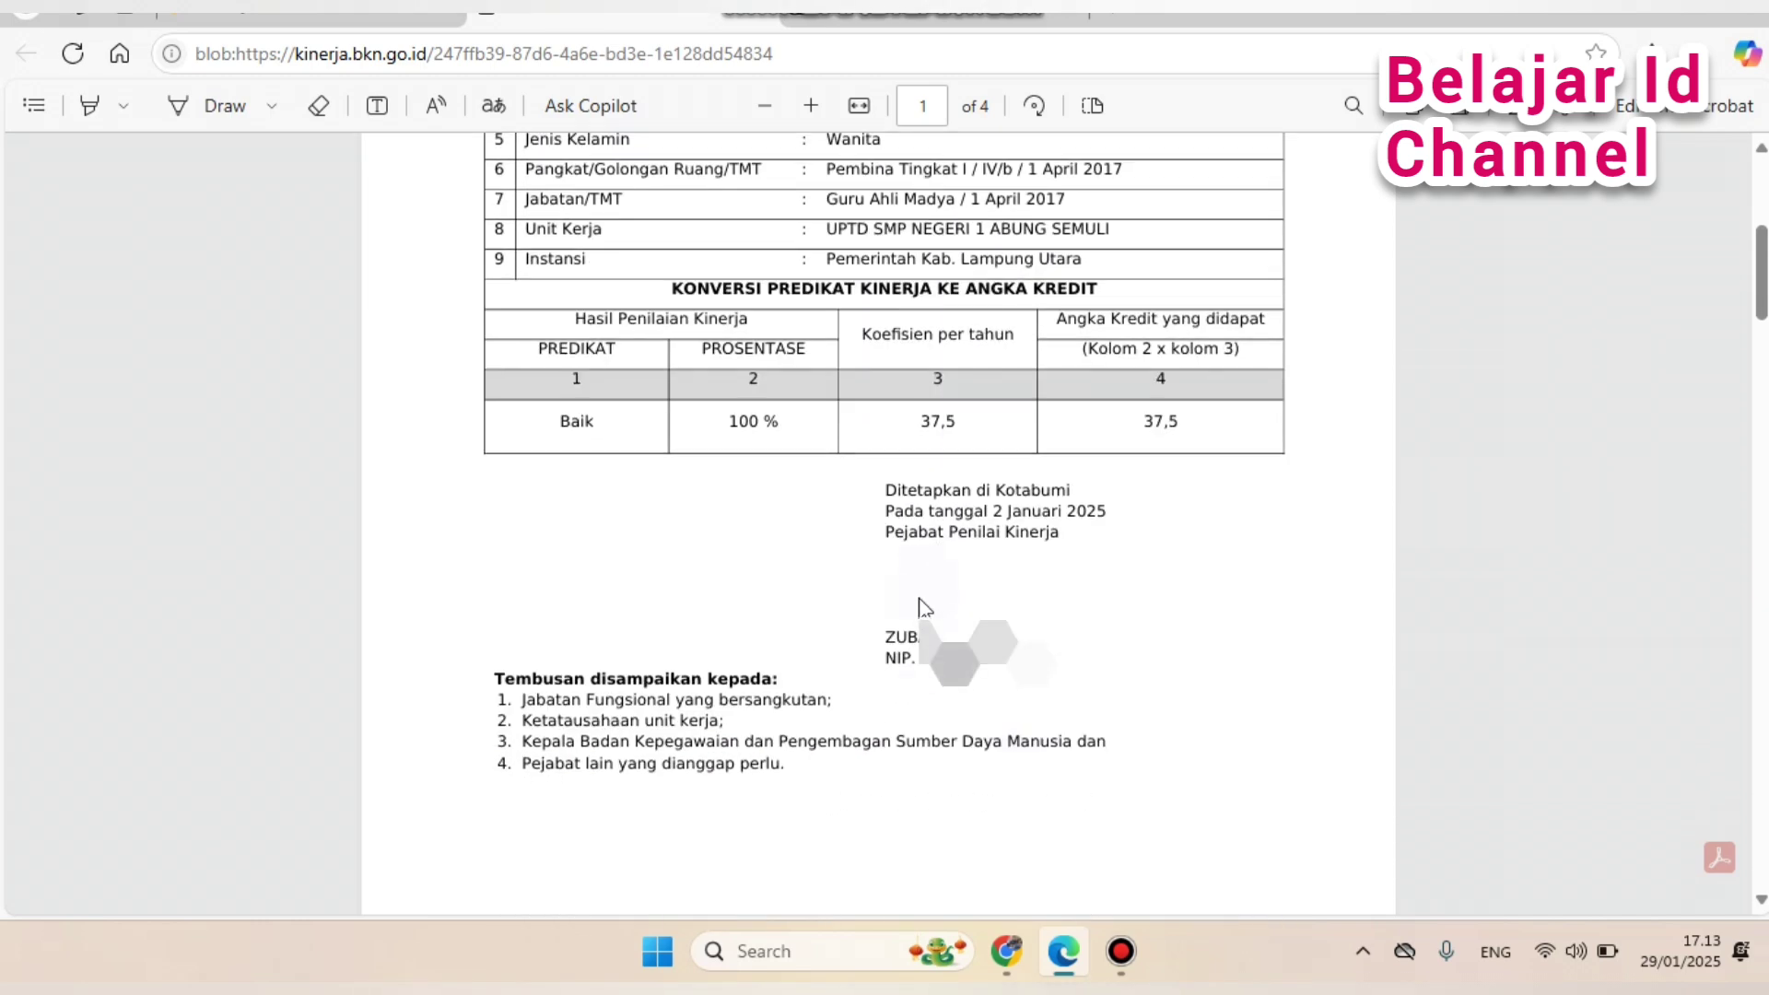
pyautogui.scroll(-6, 926, 595)
pyautogui.scroll(-7, 925, 636)
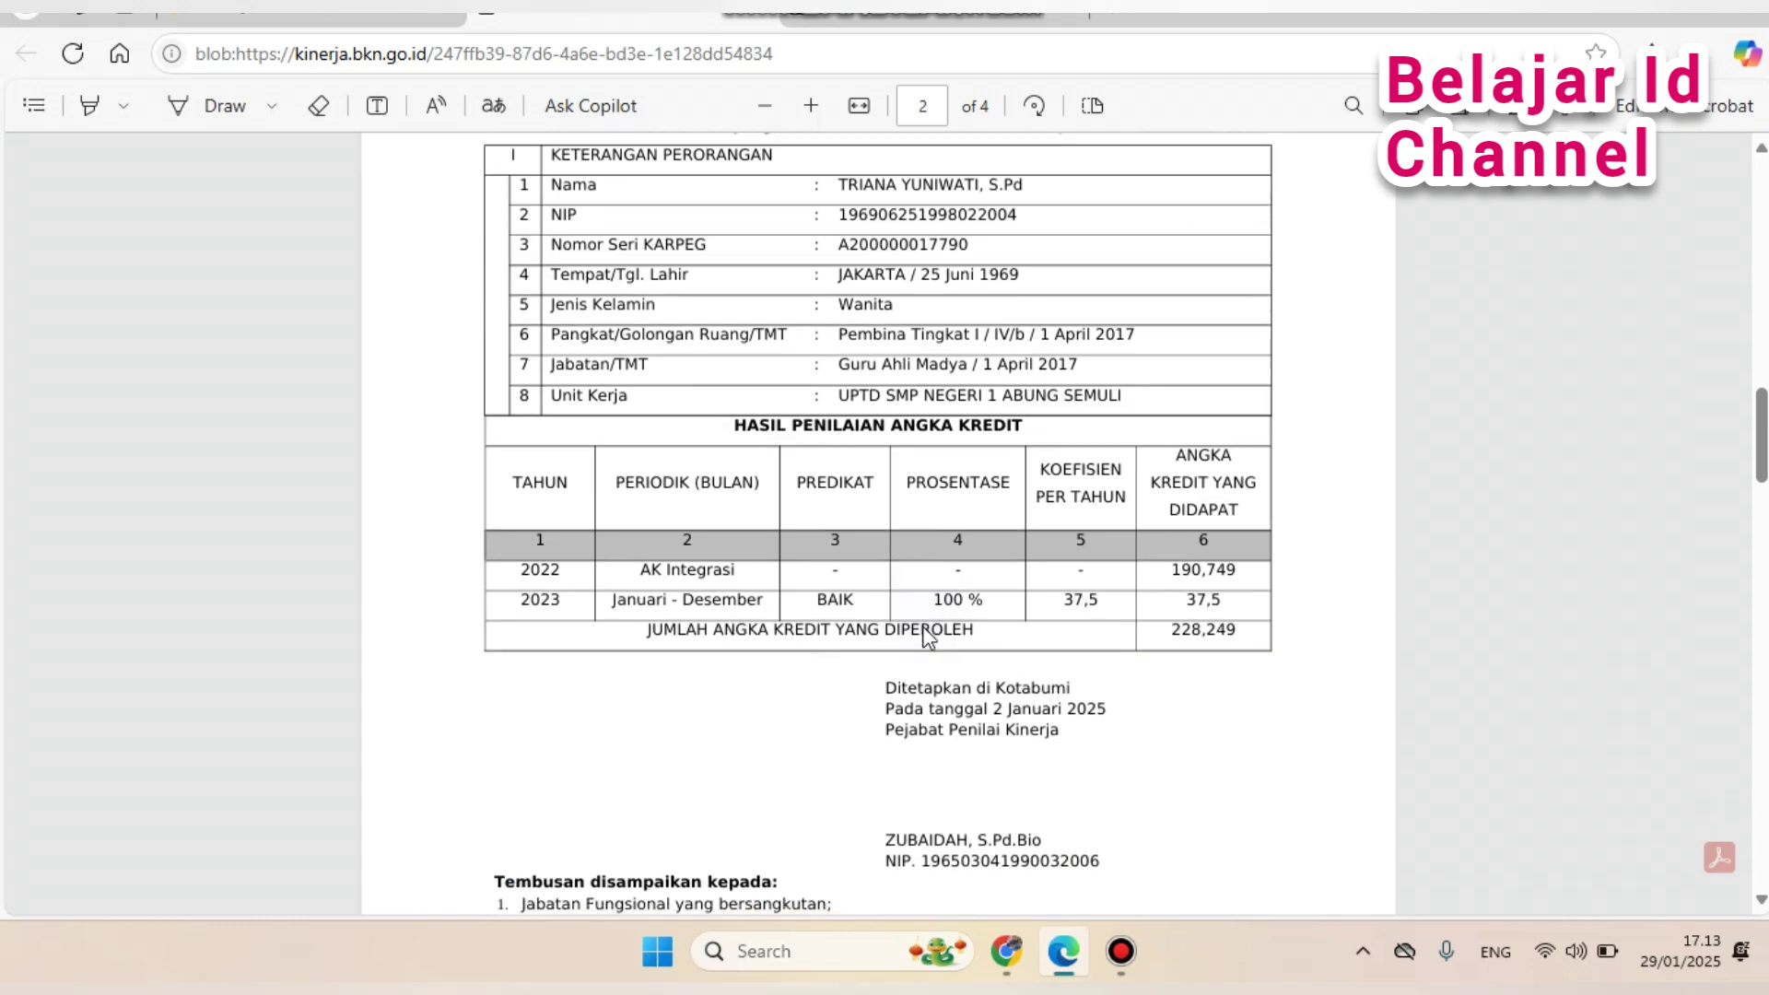
pyautogui.scroll(1, 960, 351)
pyautogui.scroll(15, 960, 351)
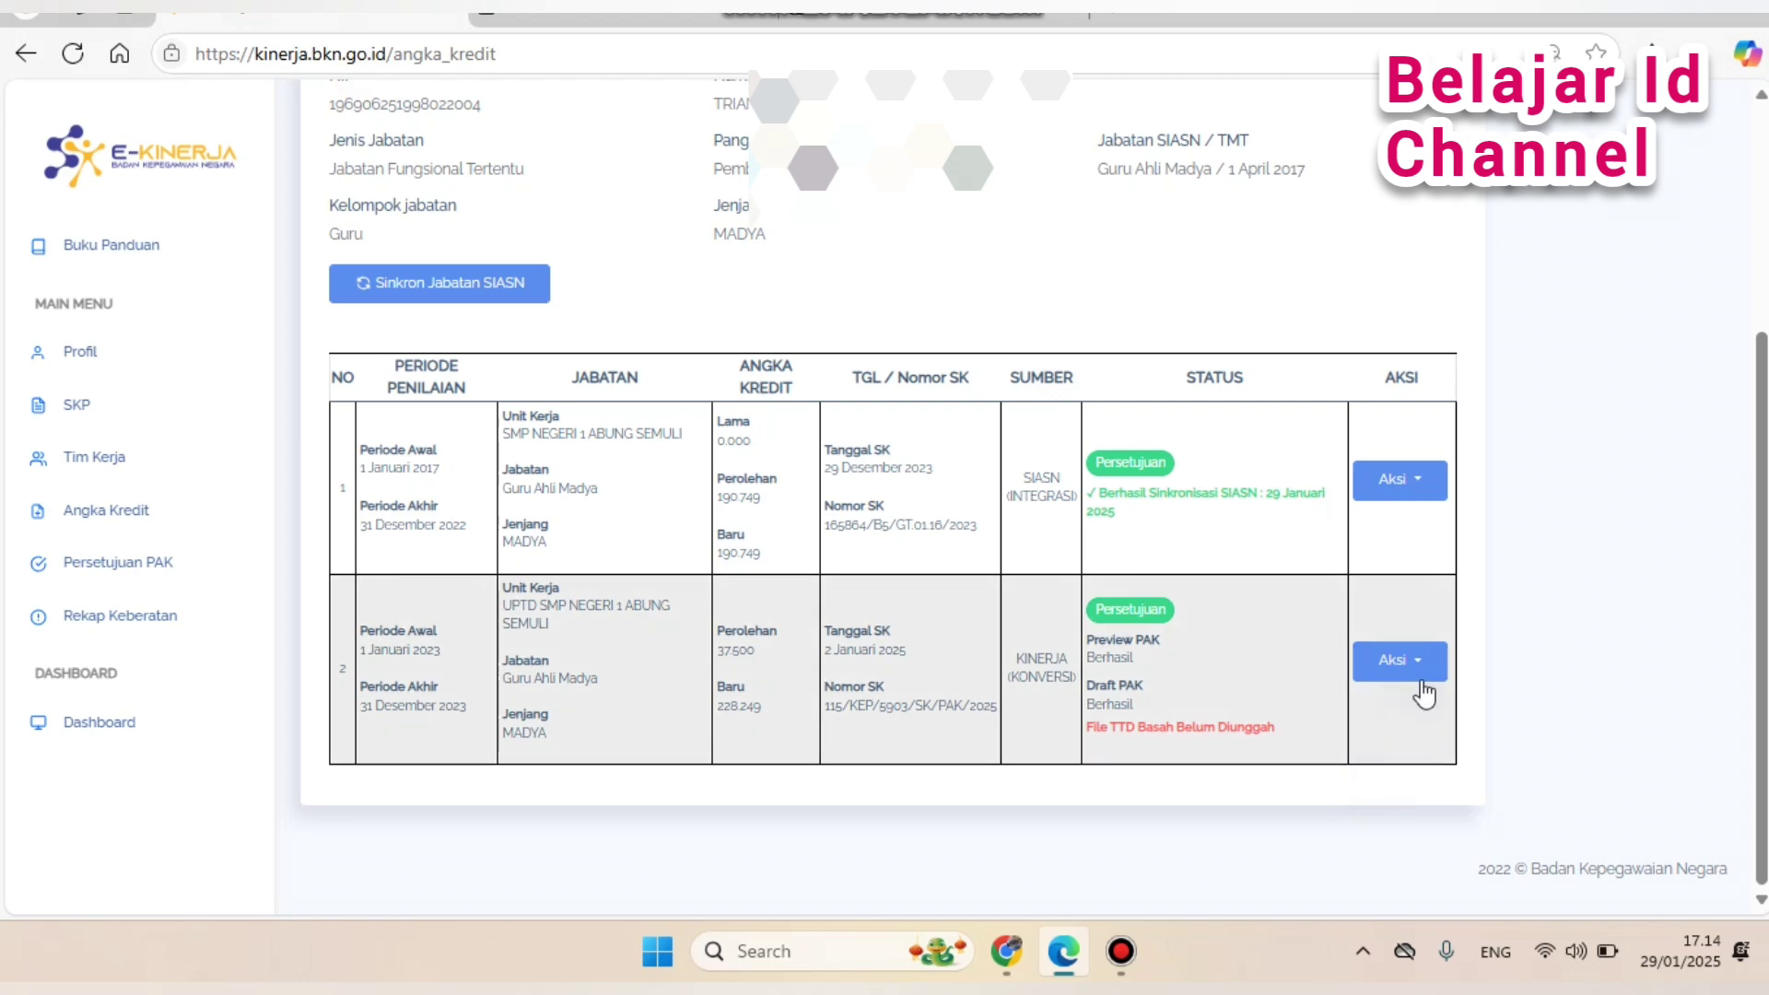
# Check the 2023 entry's available actions and the SIASN synchronization status of the integration entry in the Angka Kredit list.
pyautogui.click(1410, 662)
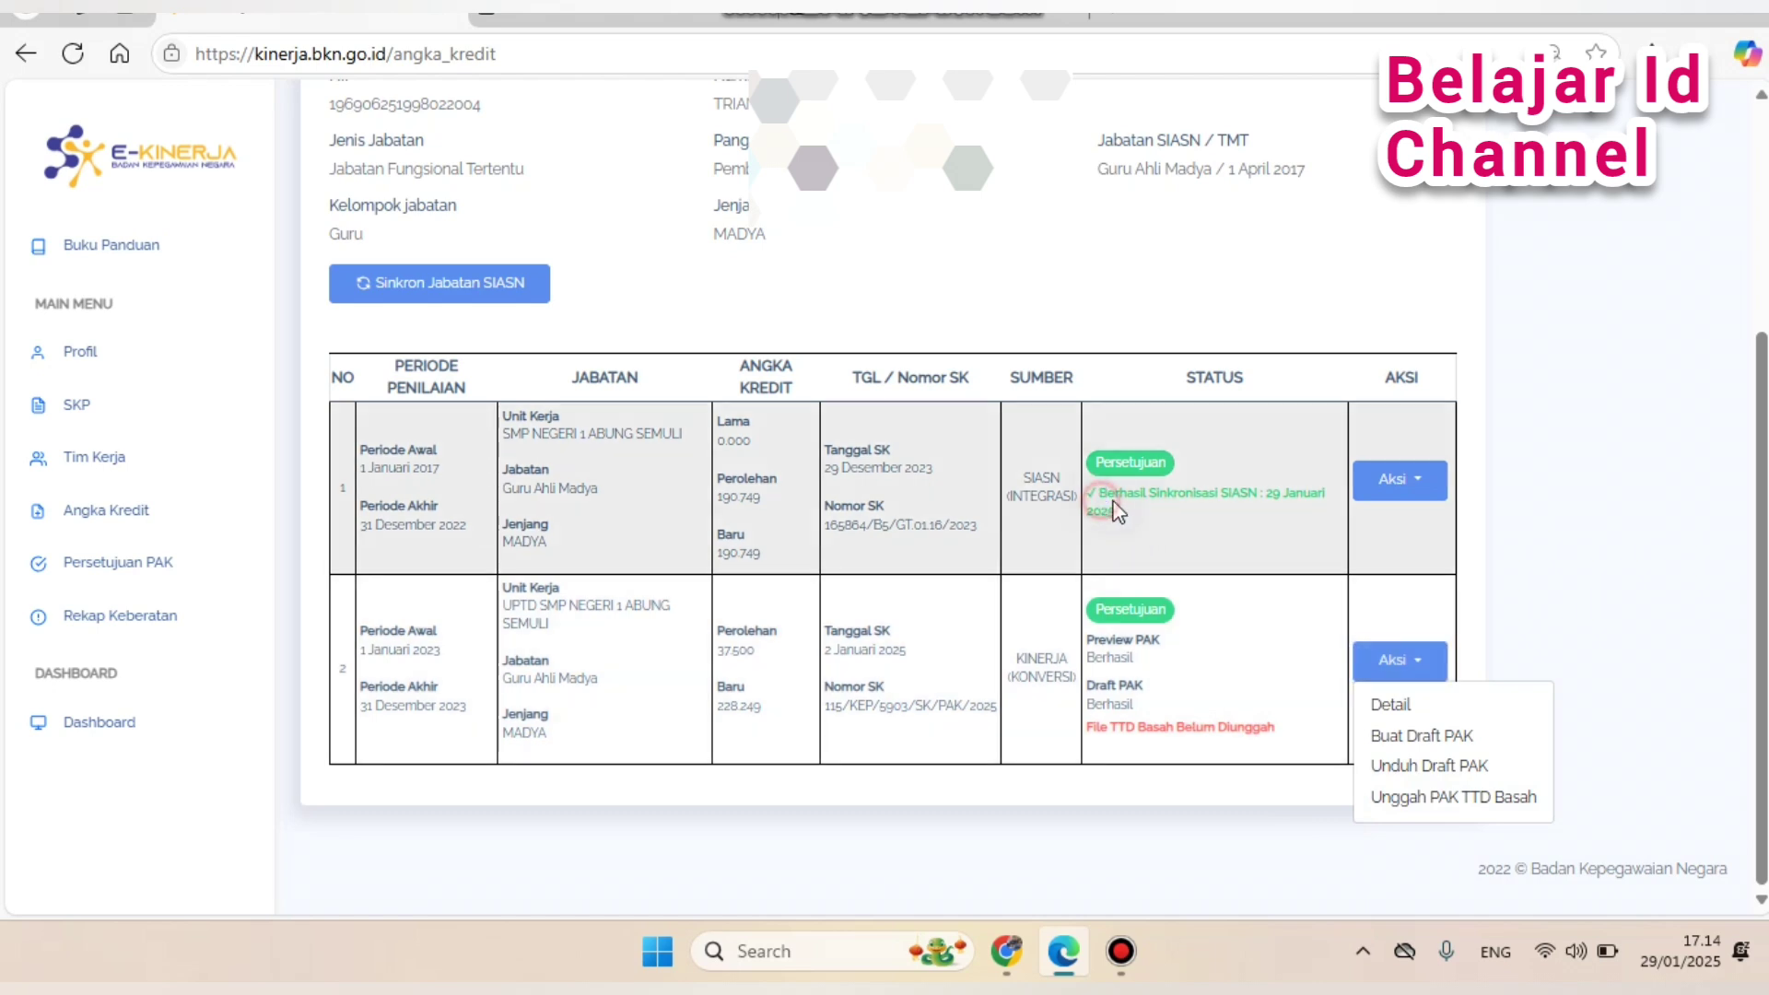
pyautogui.tripleClick(1116, 507)
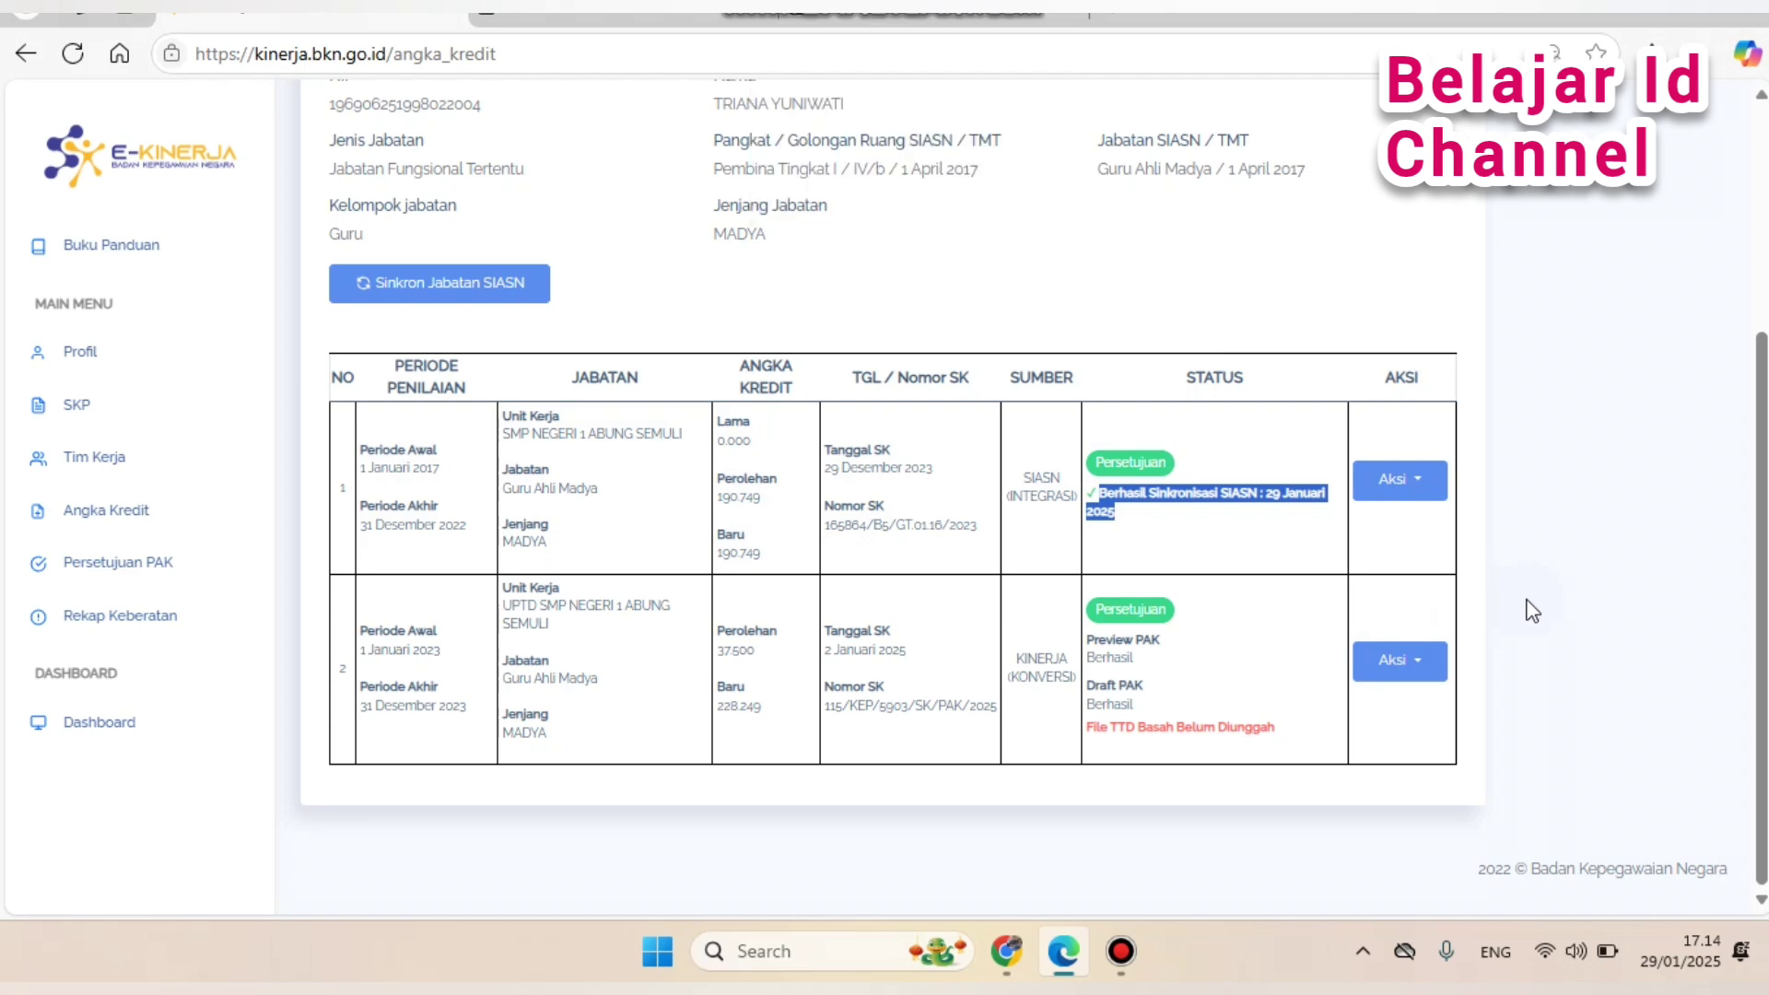
pyautogui.scroll(2, 1532, 611)
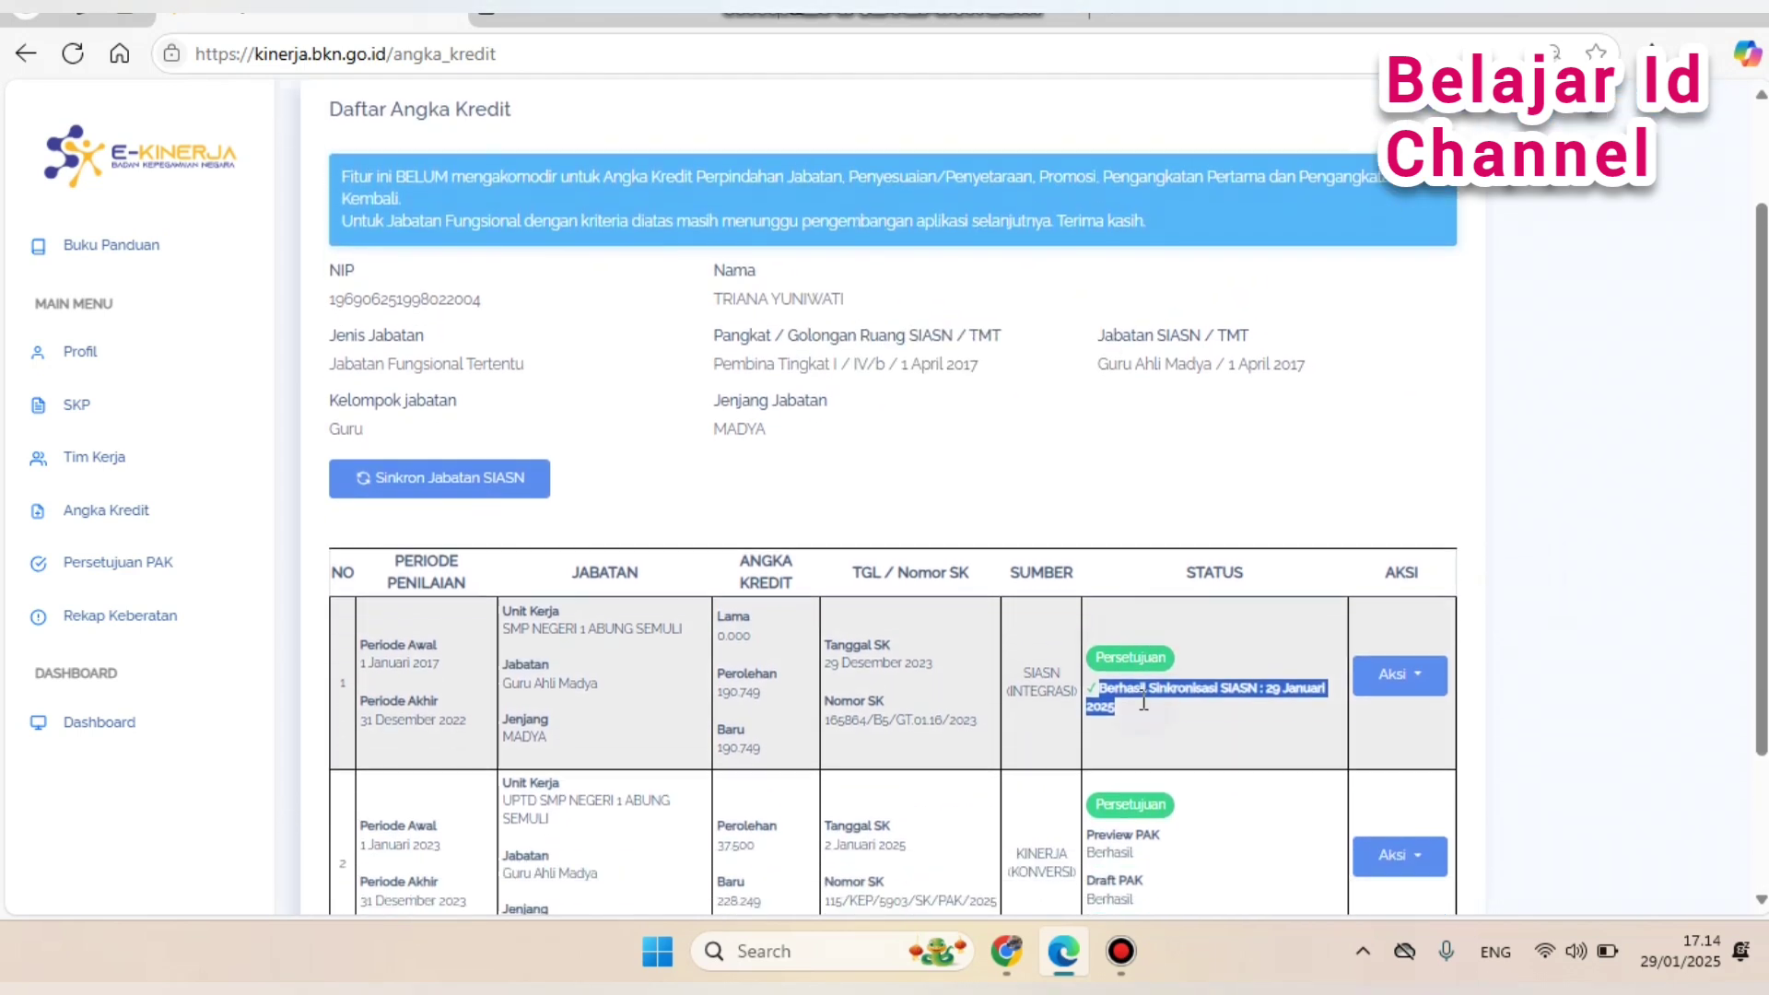
pyautogui.scroll(-2, 1185, 772)
pyautogui.scroll(4, 1191, 765)
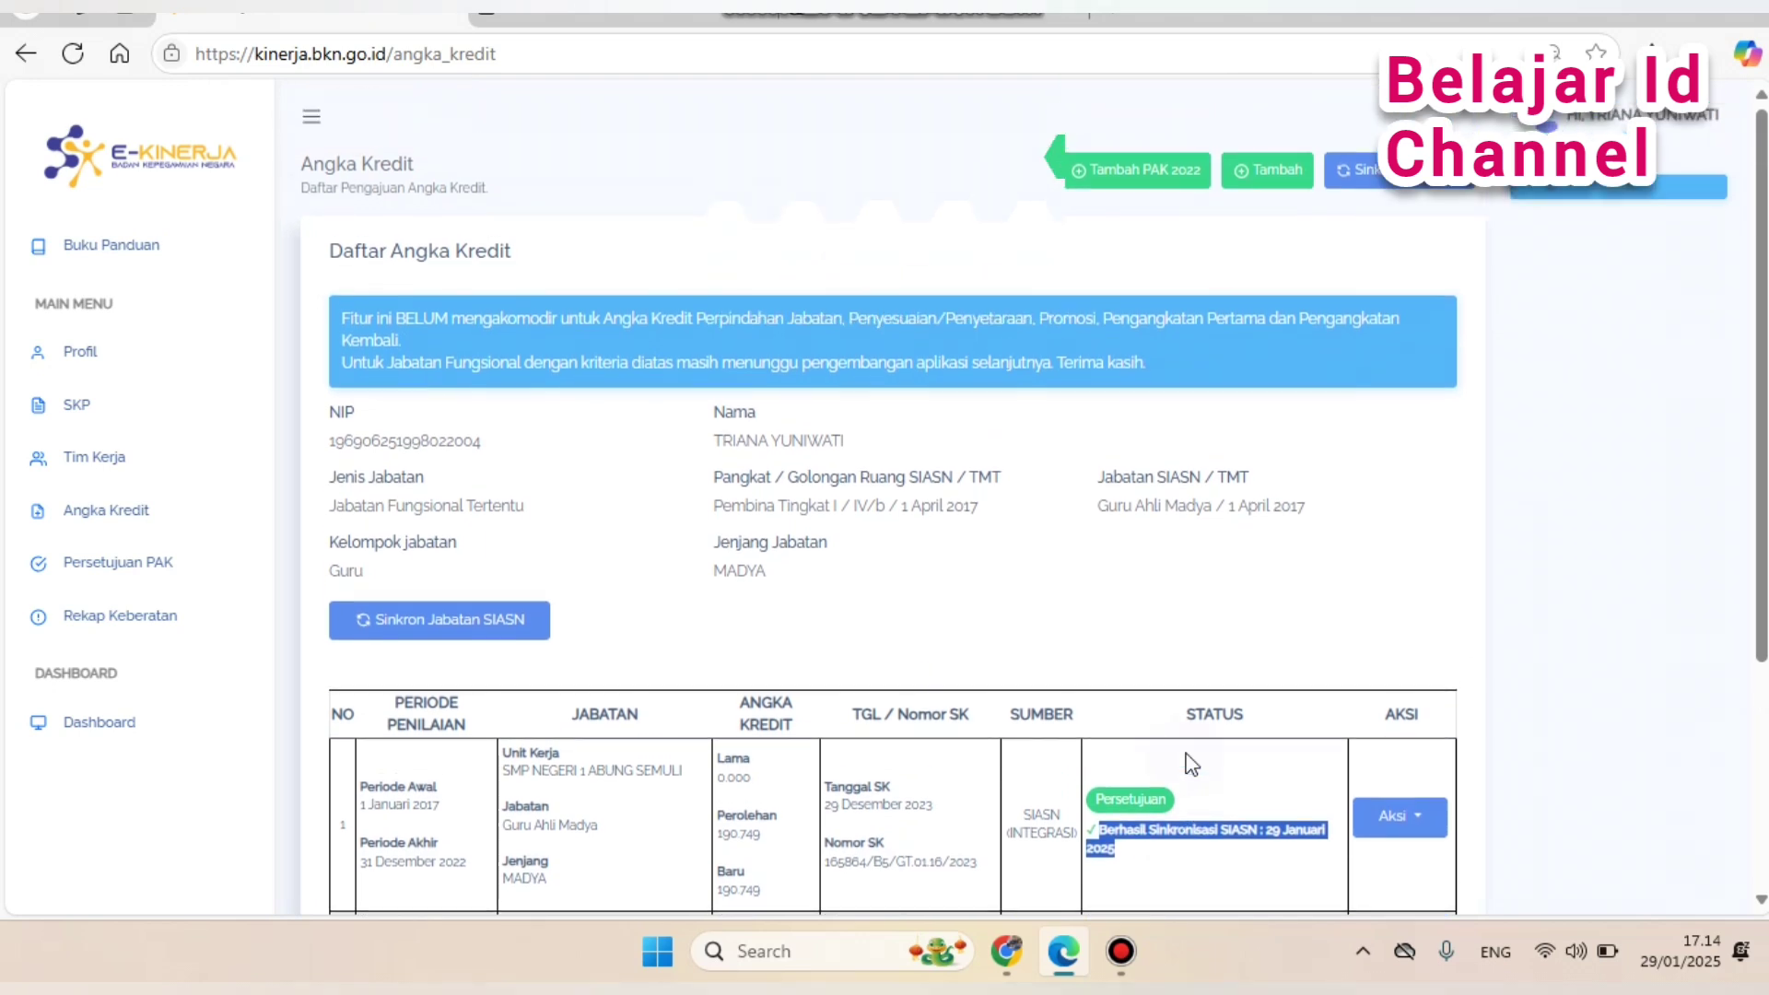
pyautogui.scroll(-4, 1181, 763)
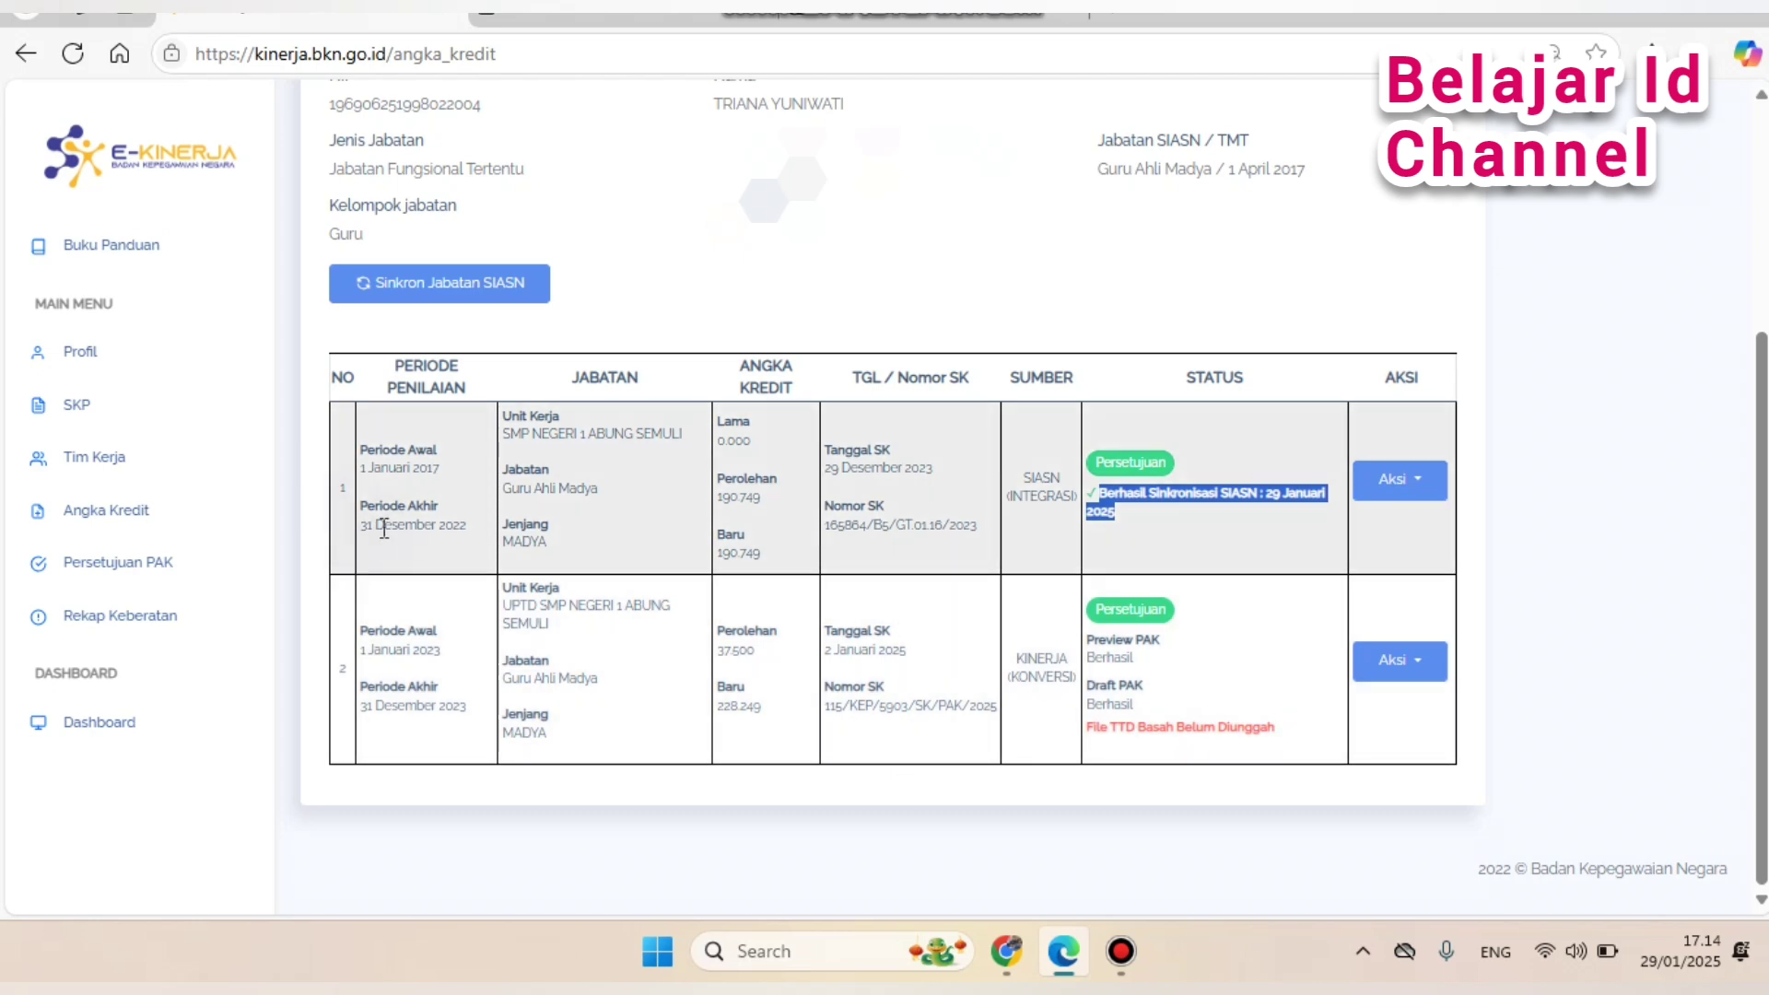
# Compare the period end dates and the Perolehan and Baru credit values of the two Angka Kredit entries.
pyautogui.doubleClick(458, 525)
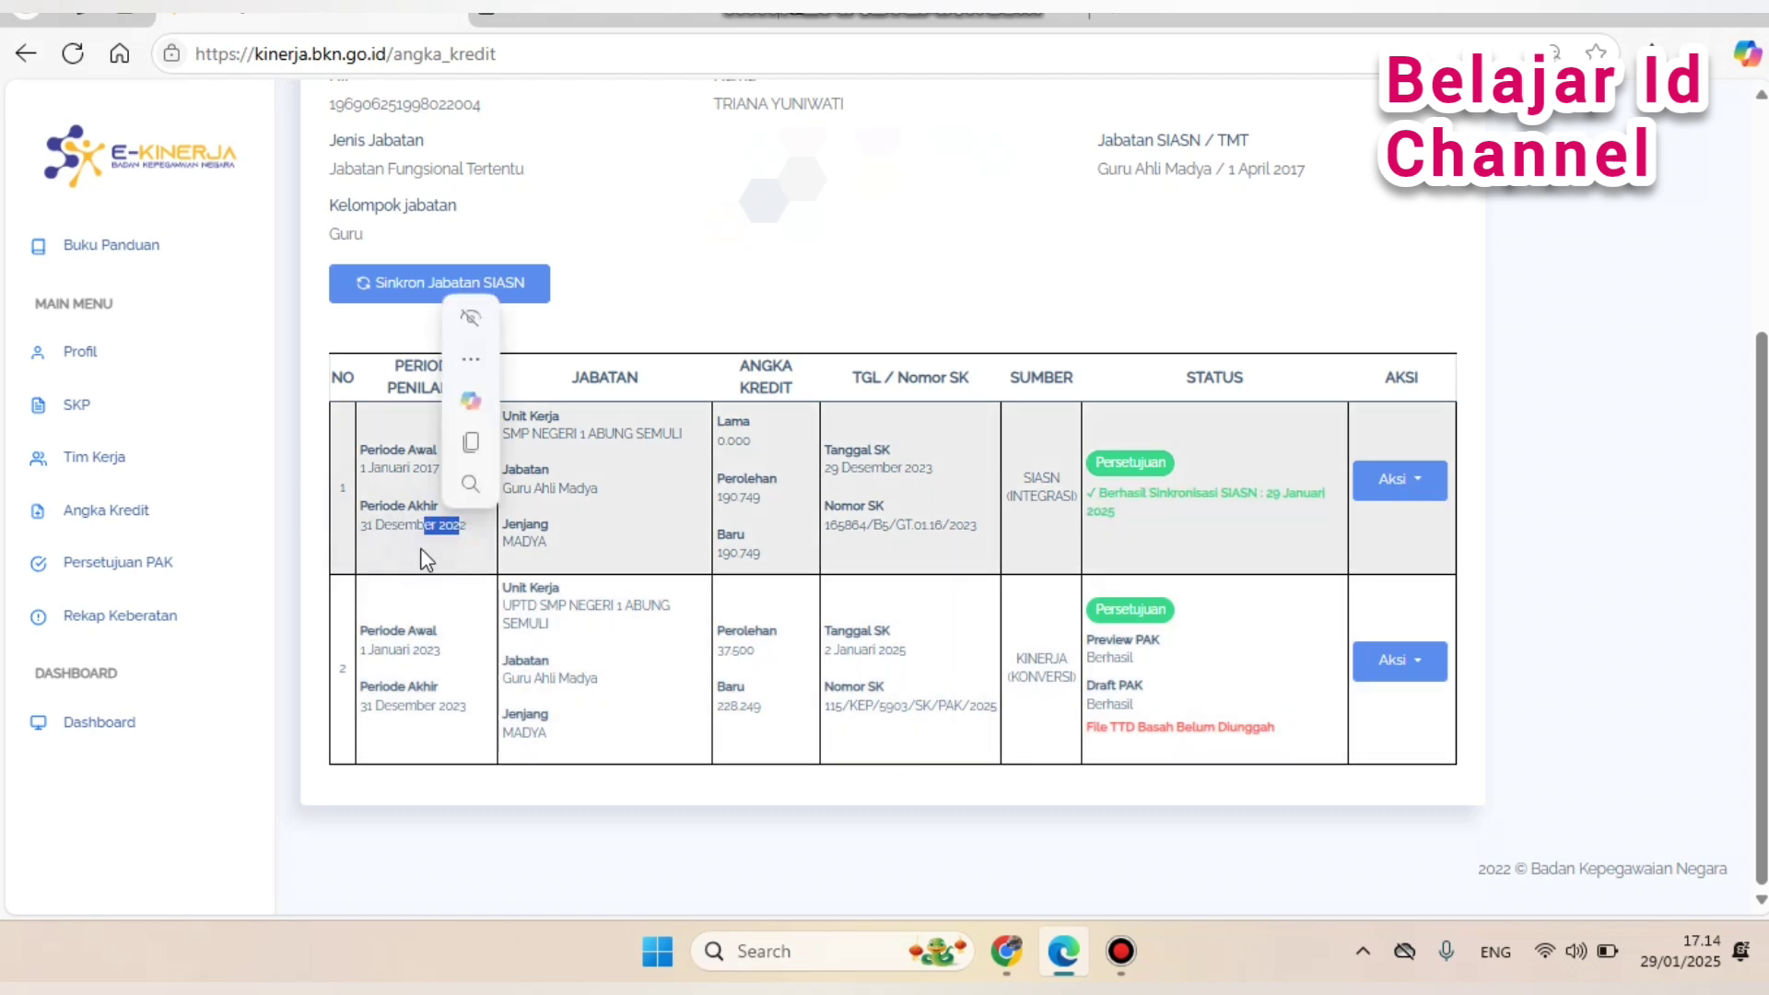
pyautogui.click(468, 710)
pyautogui.doubleClick(451, 707)
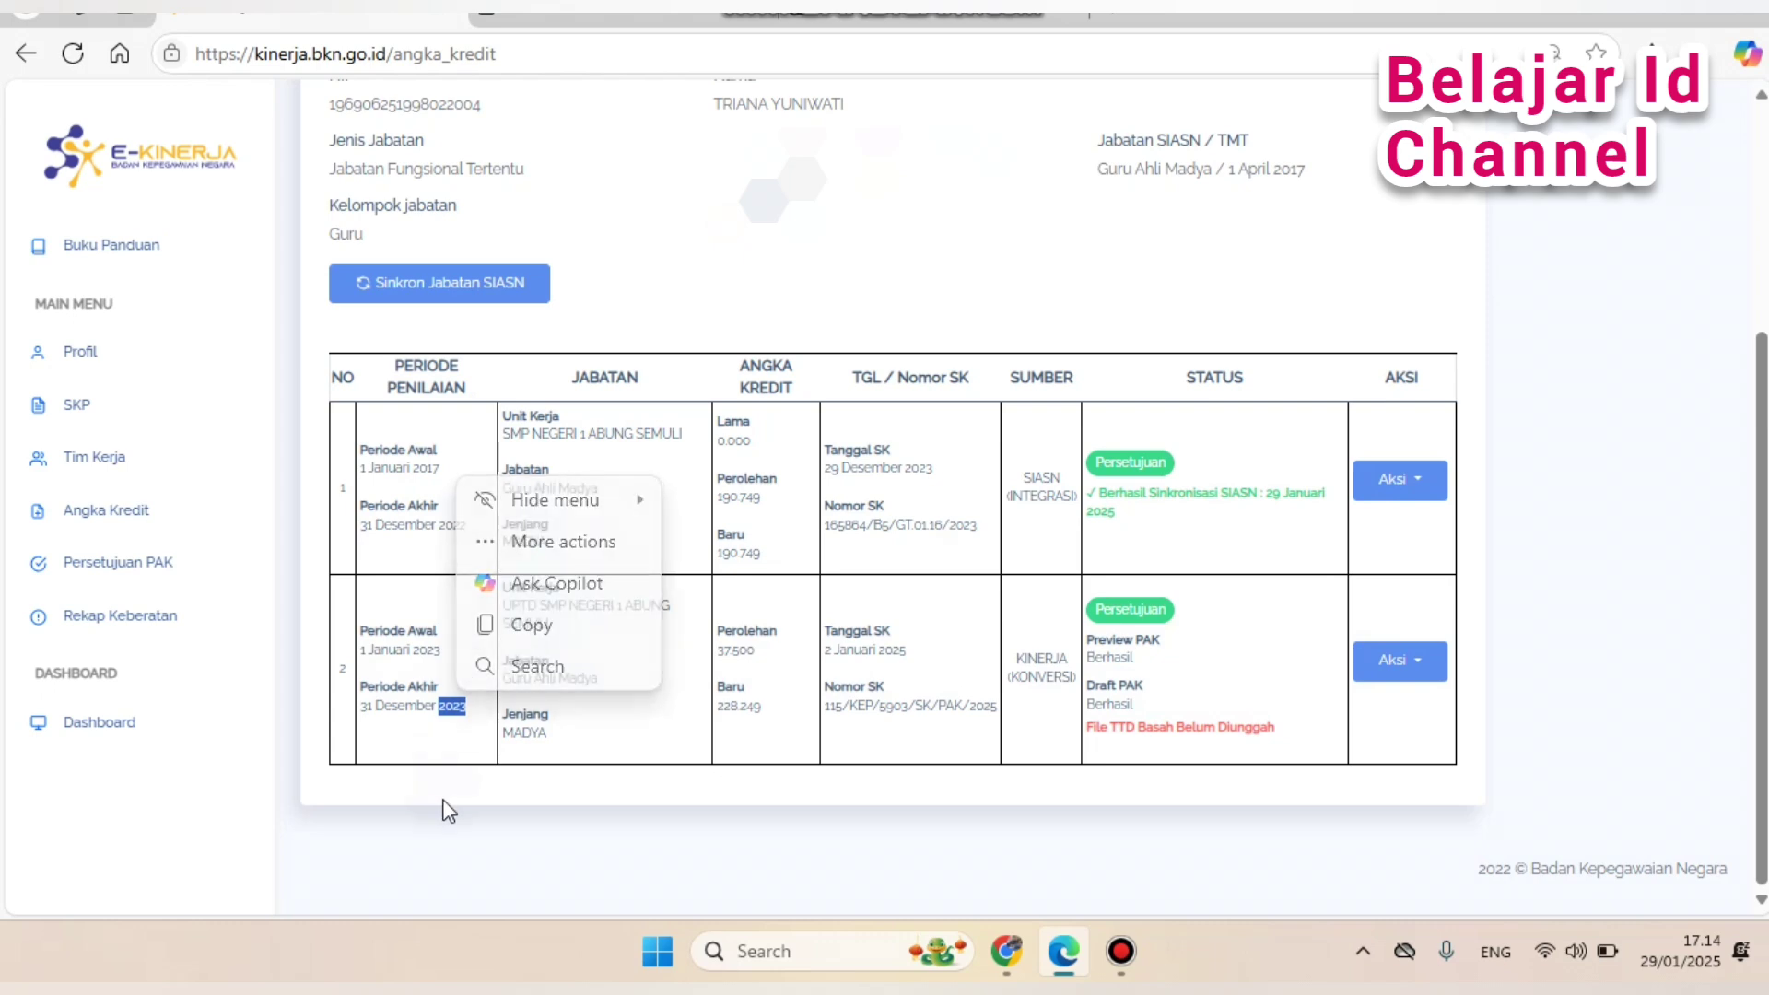
pyautogui.click(427, 624)
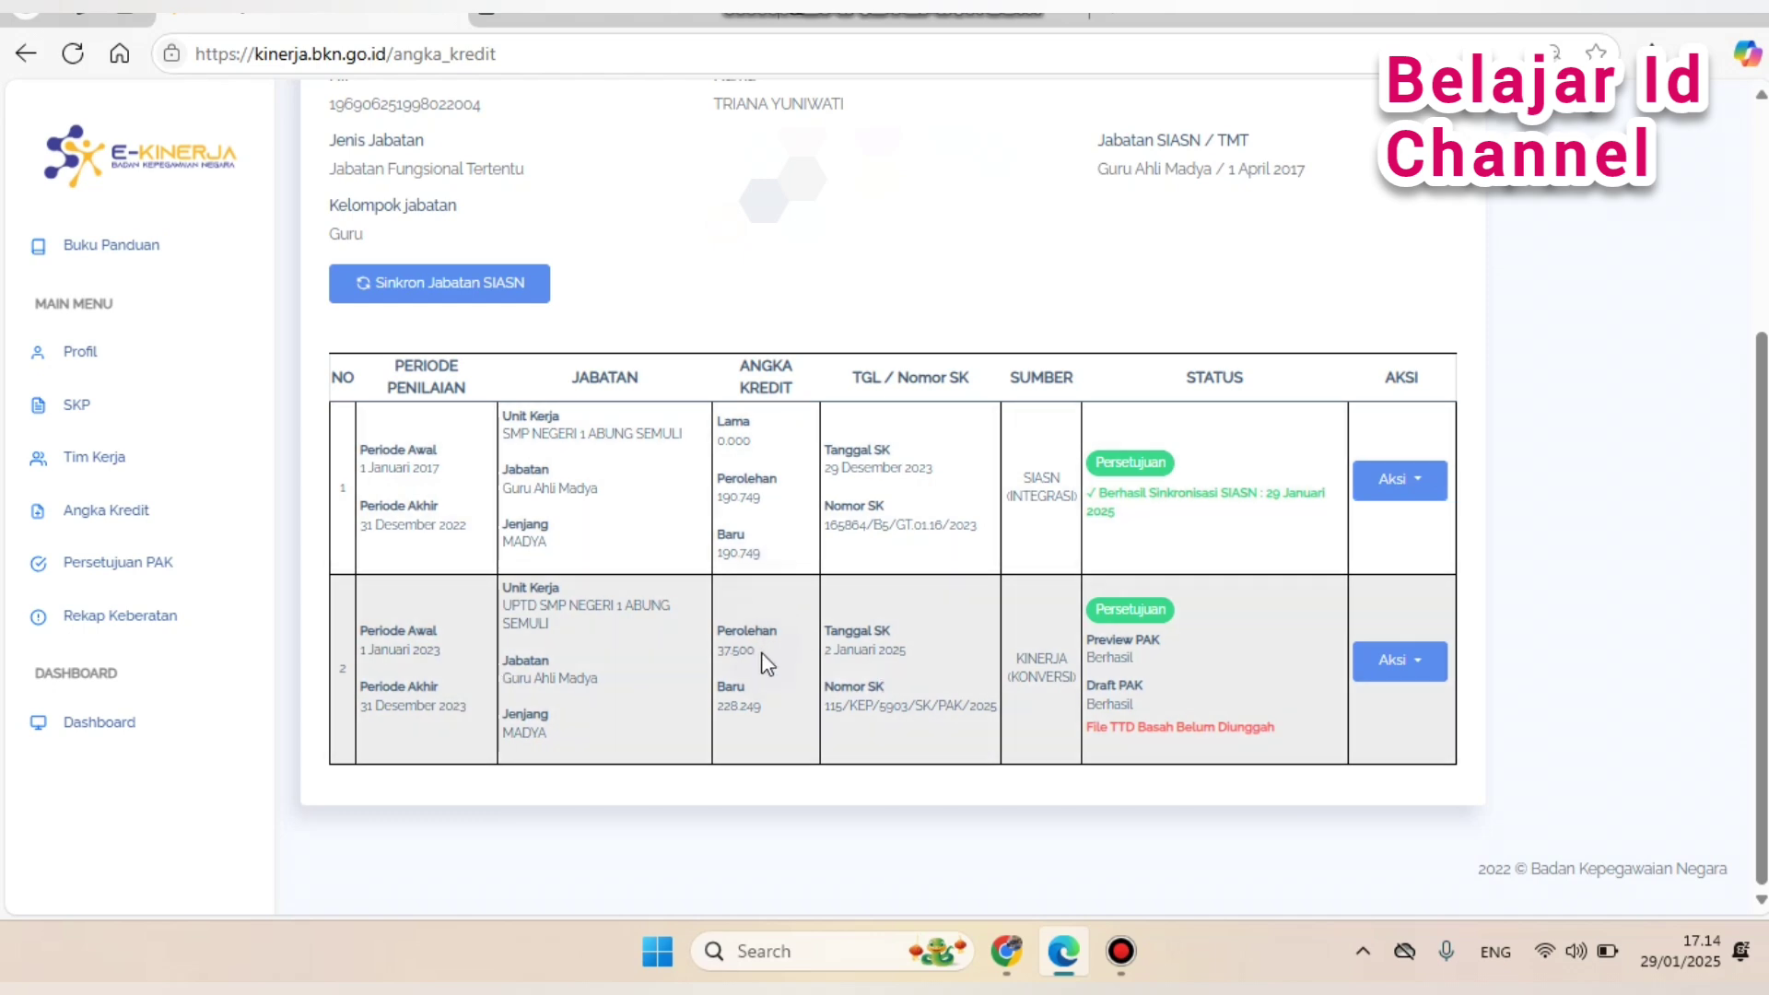
pyautogui.moveTo(763, 554); pyautogui.dragTo(732, 572)
pyautogui.moveTo(758, 659); pyautogui.dragTo(726, 717)
pyautogui.click(755, 738)
pyautogui.click(726, 718)
pyautogui.scroll(5, 944, 708)
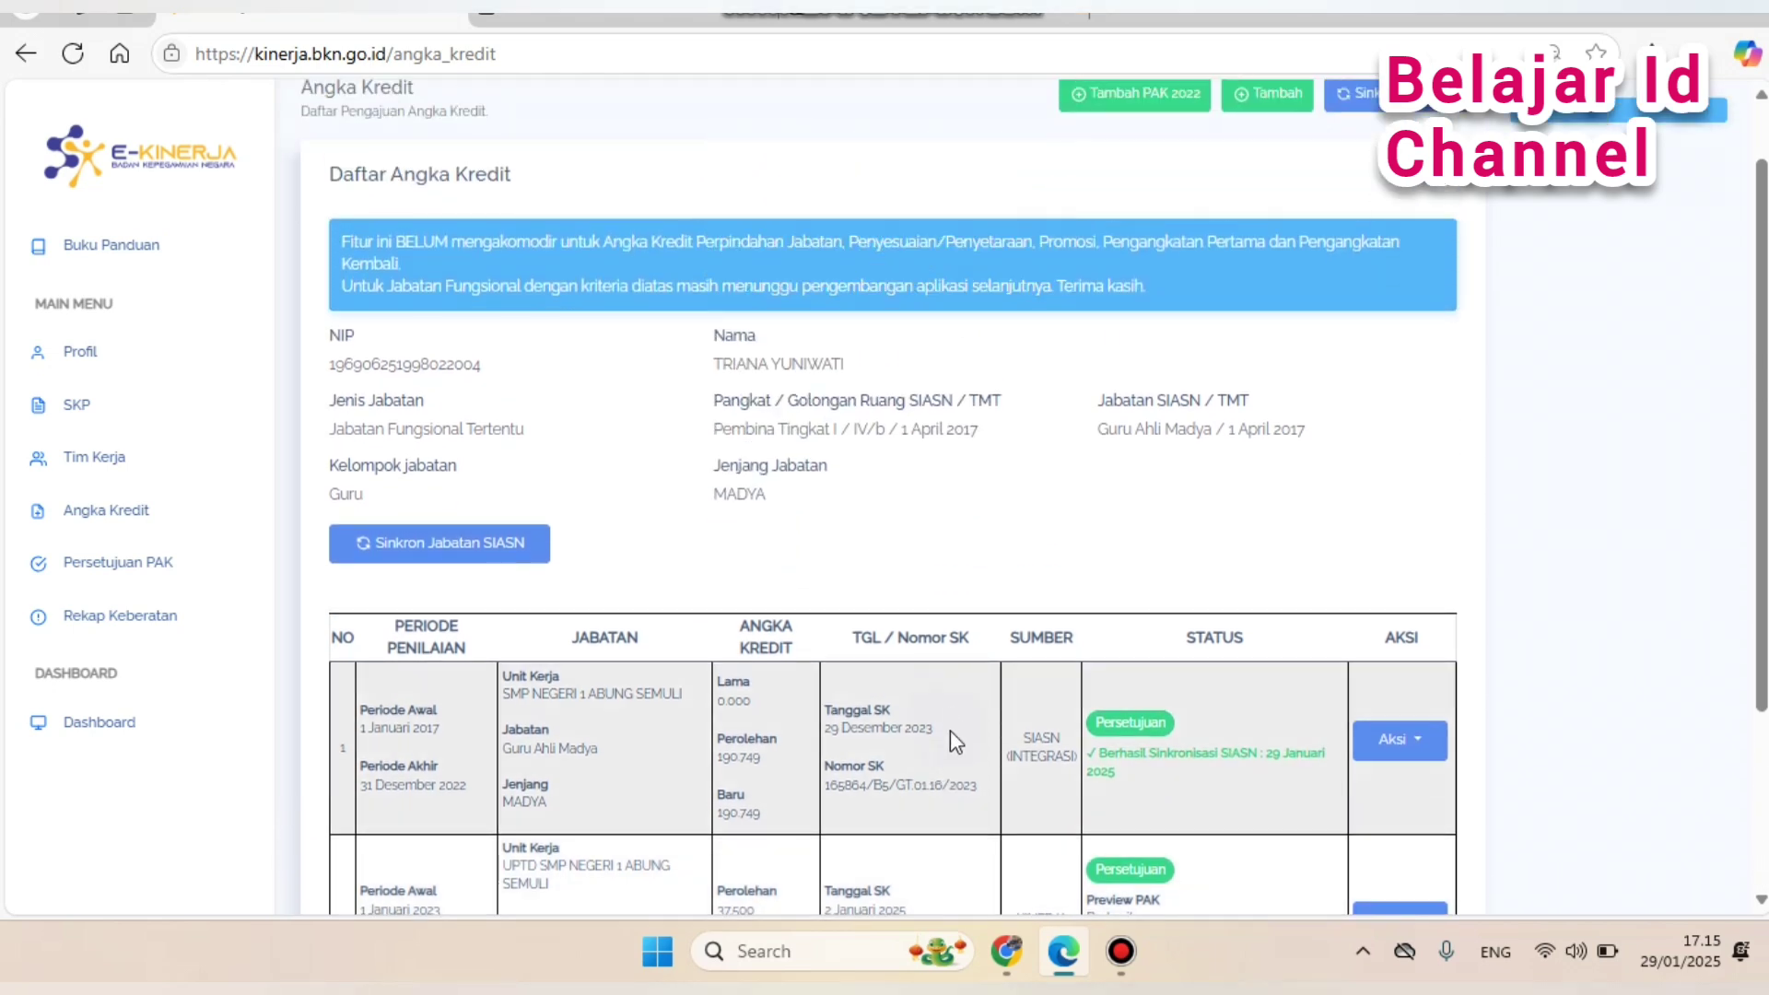
pyautogui.scroll(-3, 949, 730)
pyautogui.scroll(3, 948, 758)
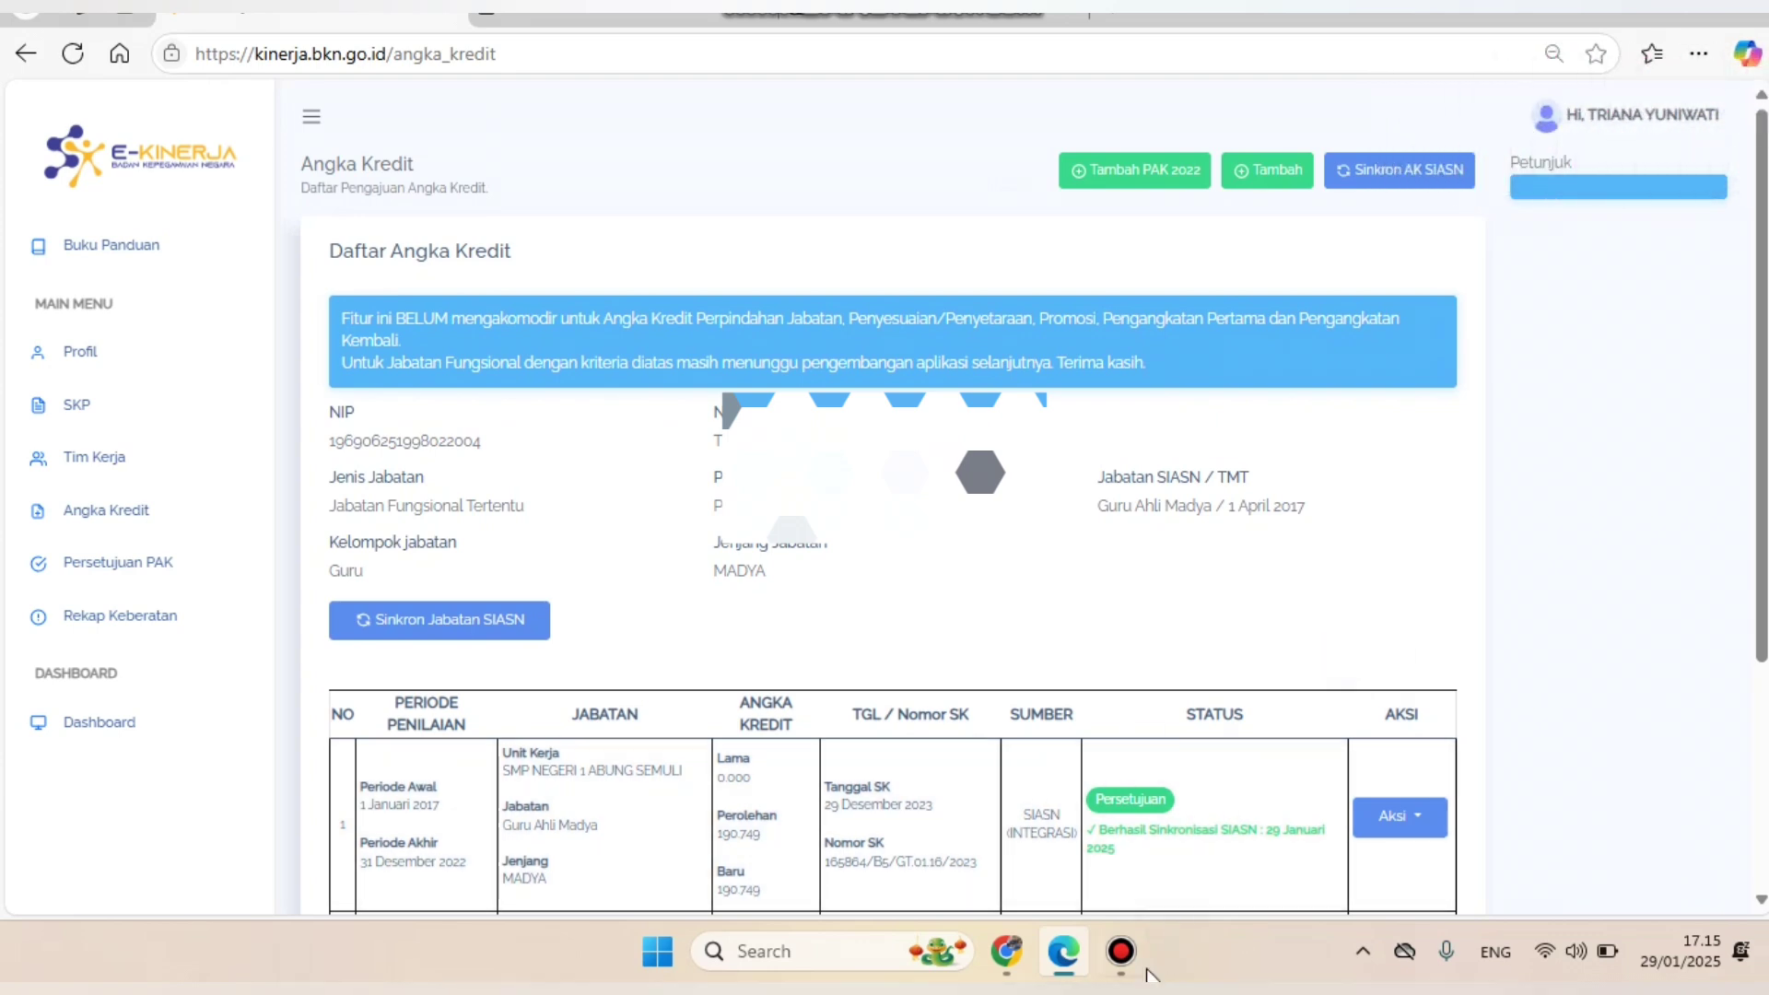
pyautogui.click(1135, 974)
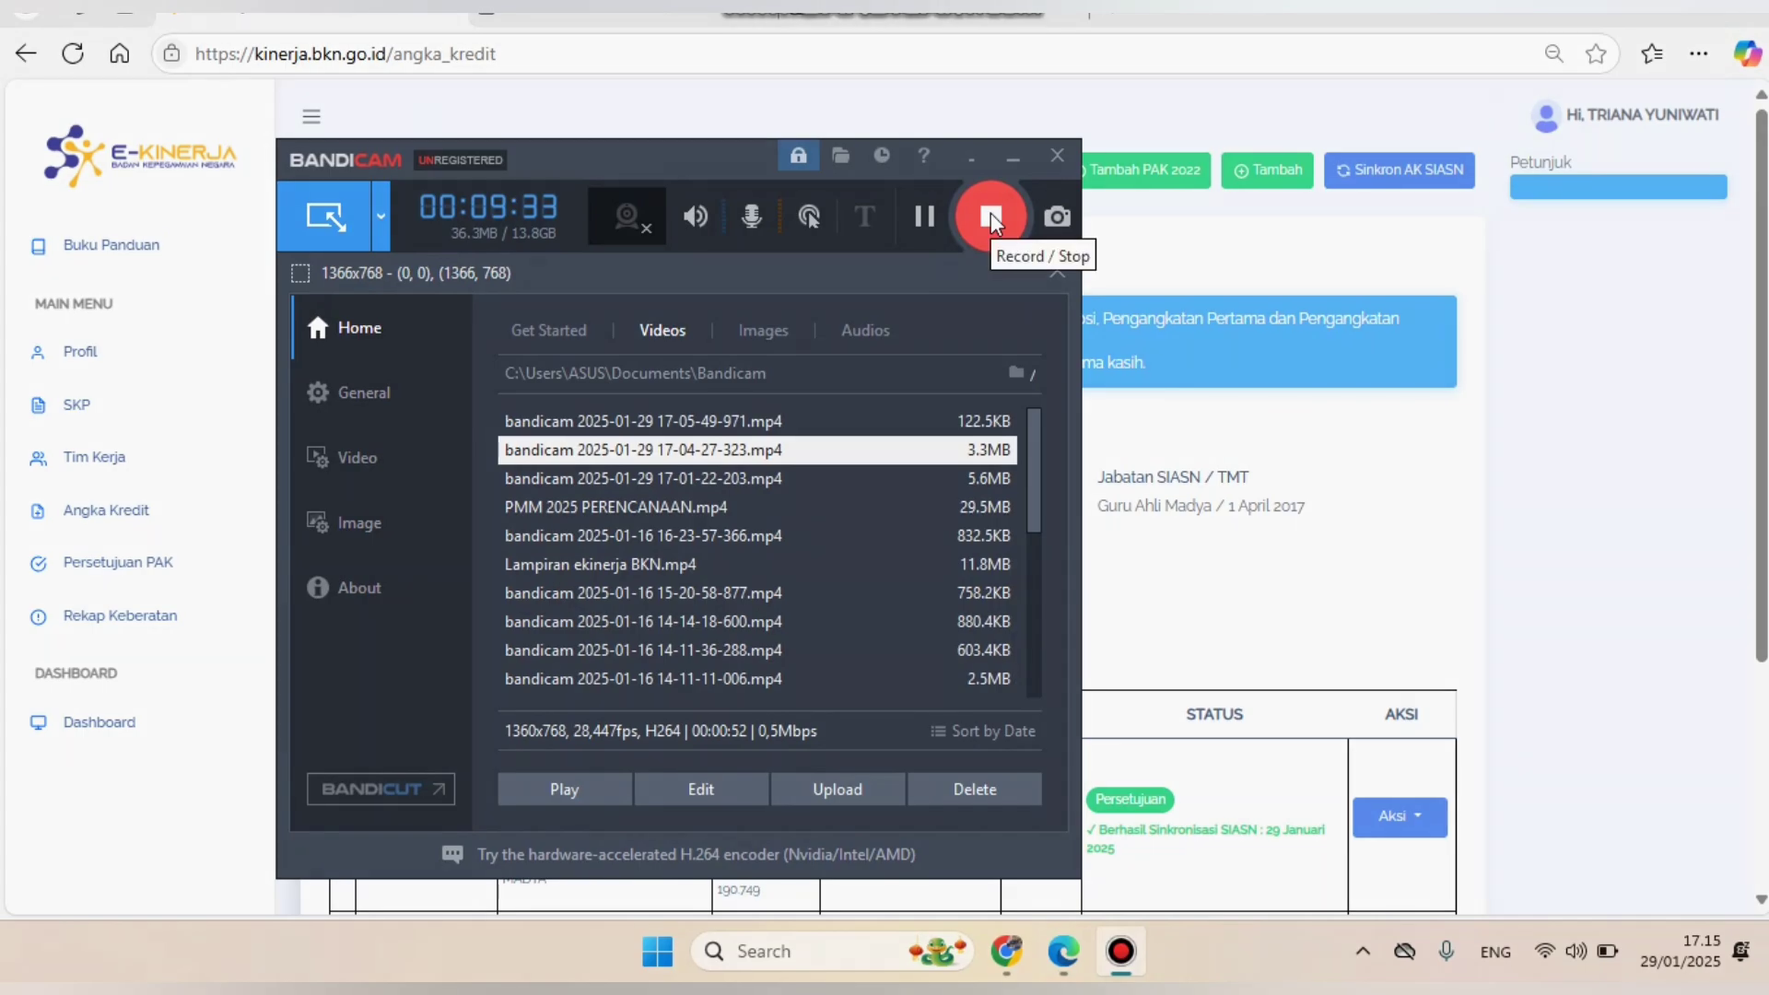